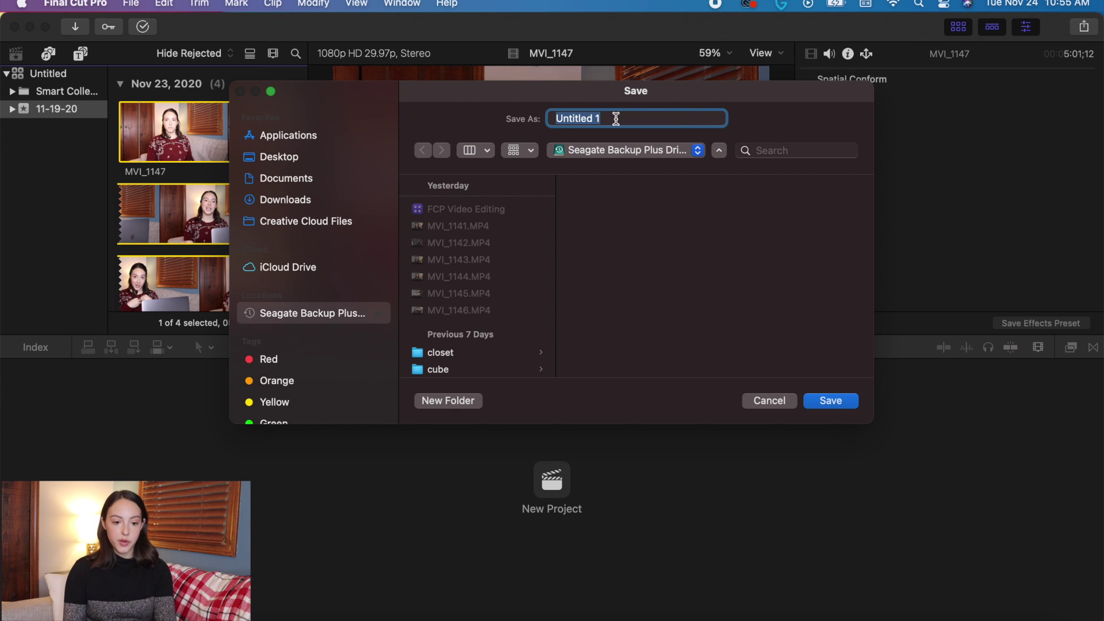
Step: Save the new library as Editing Video on the Seagate Backup Plus Drive
text(Editing Video)
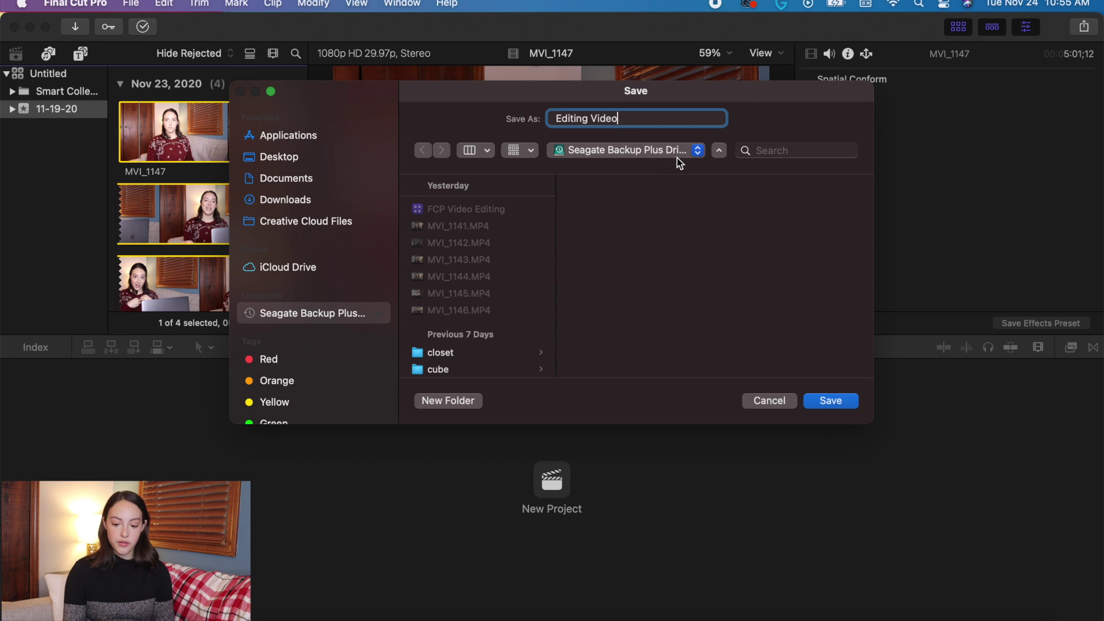
key(Return)
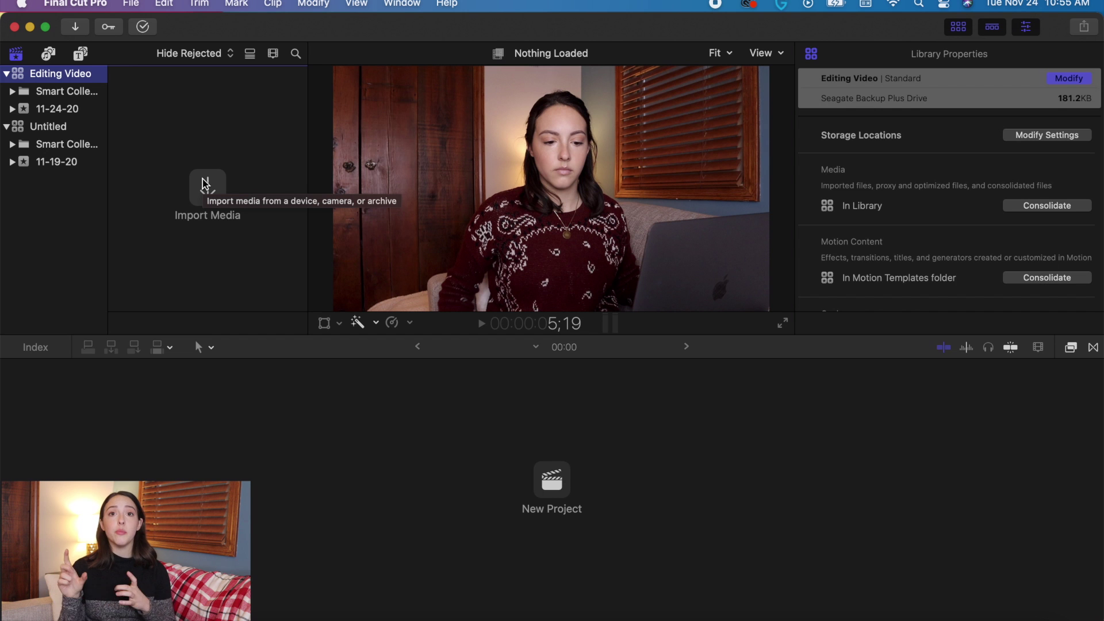
Step: Create an event named Editing Video in the Editing Video library, with a new 1080p HD, 1920x1080, 23.98p project
click(132, 4)
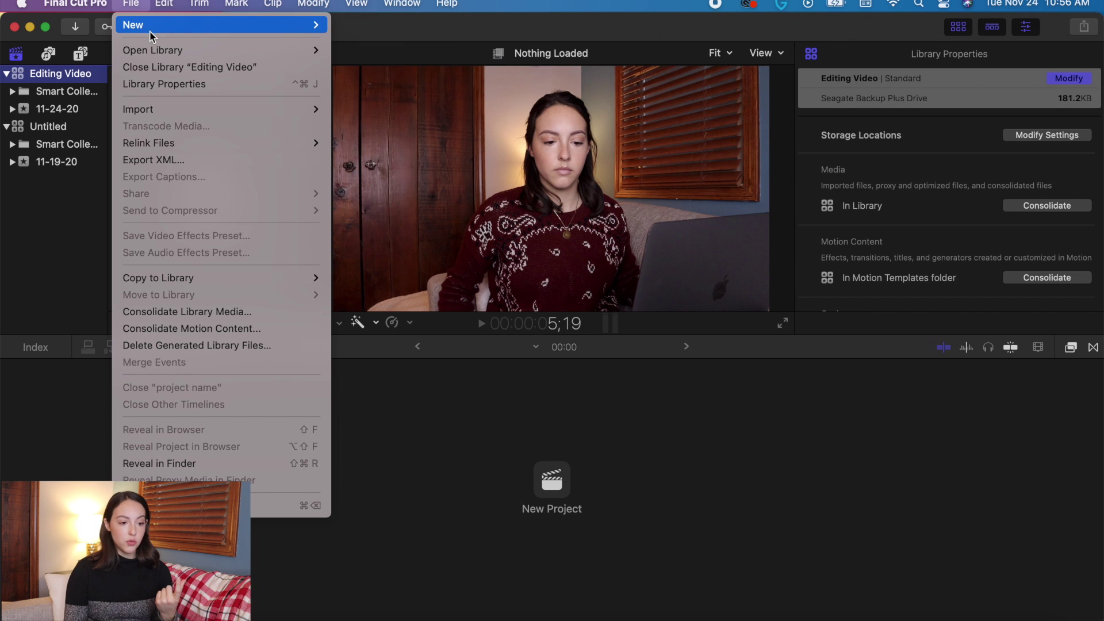
mouse_move(151, 32)
click(385, 43)
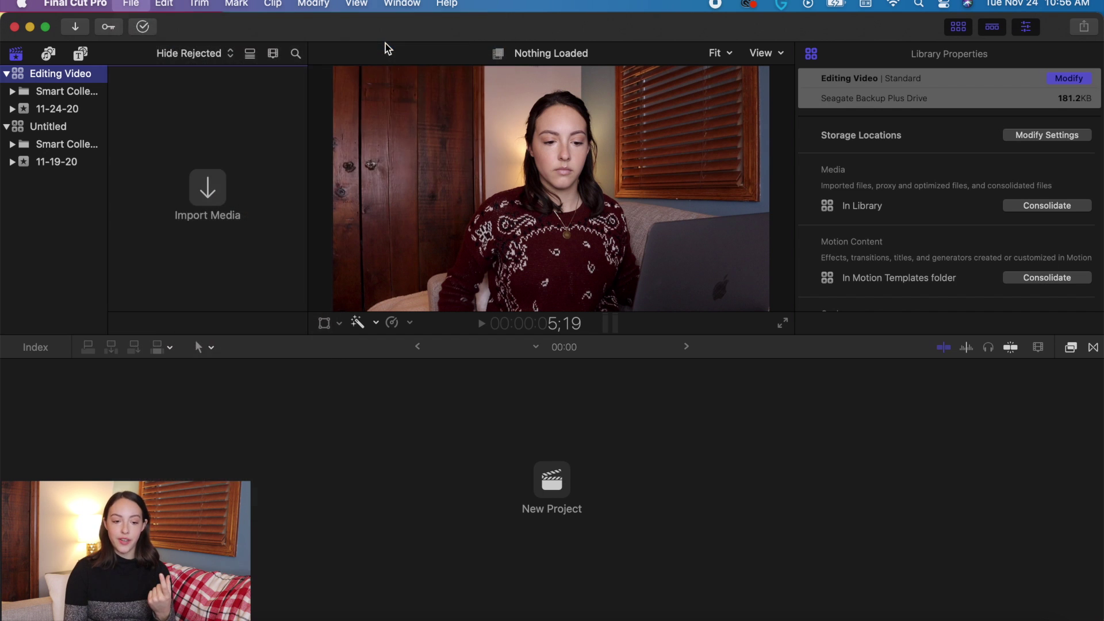
text(Editing Video)
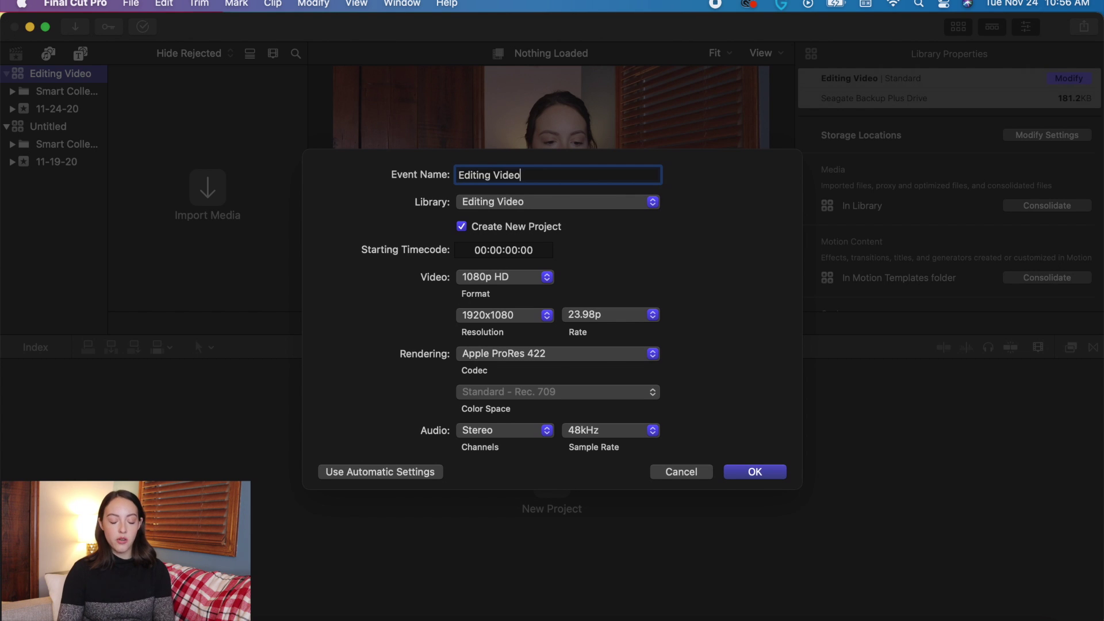
click(462, 227)
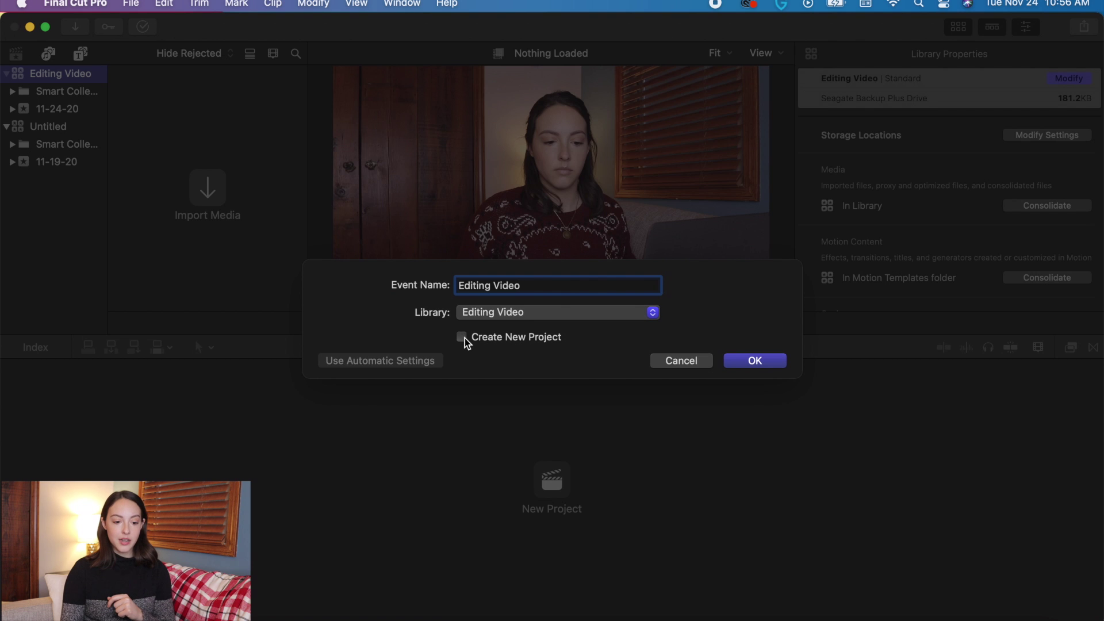
click(462, 337)
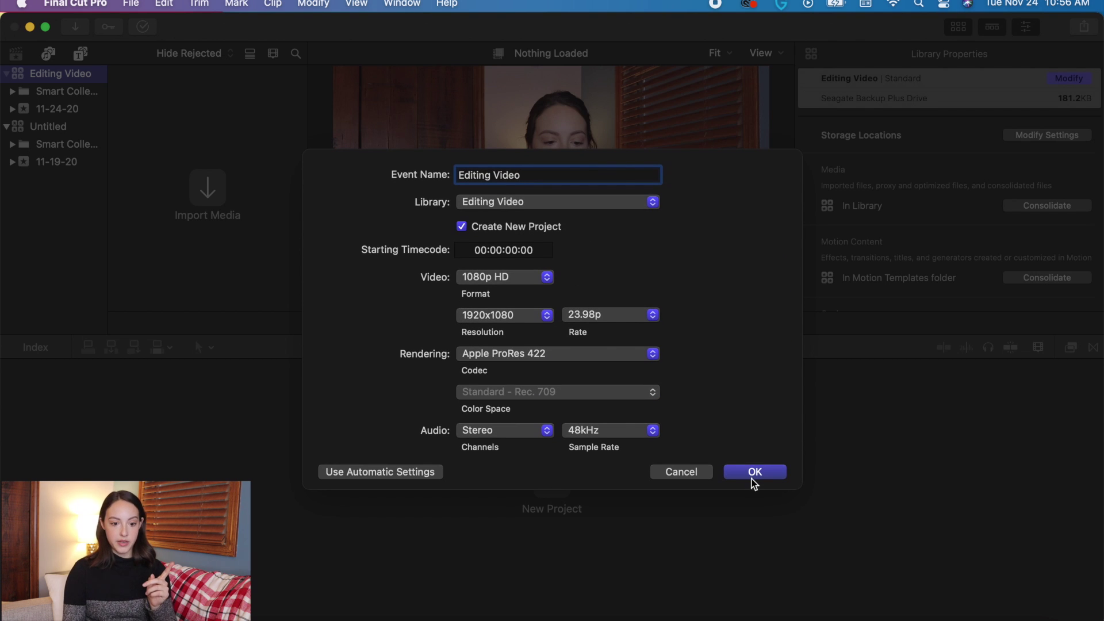
click(752, 475)
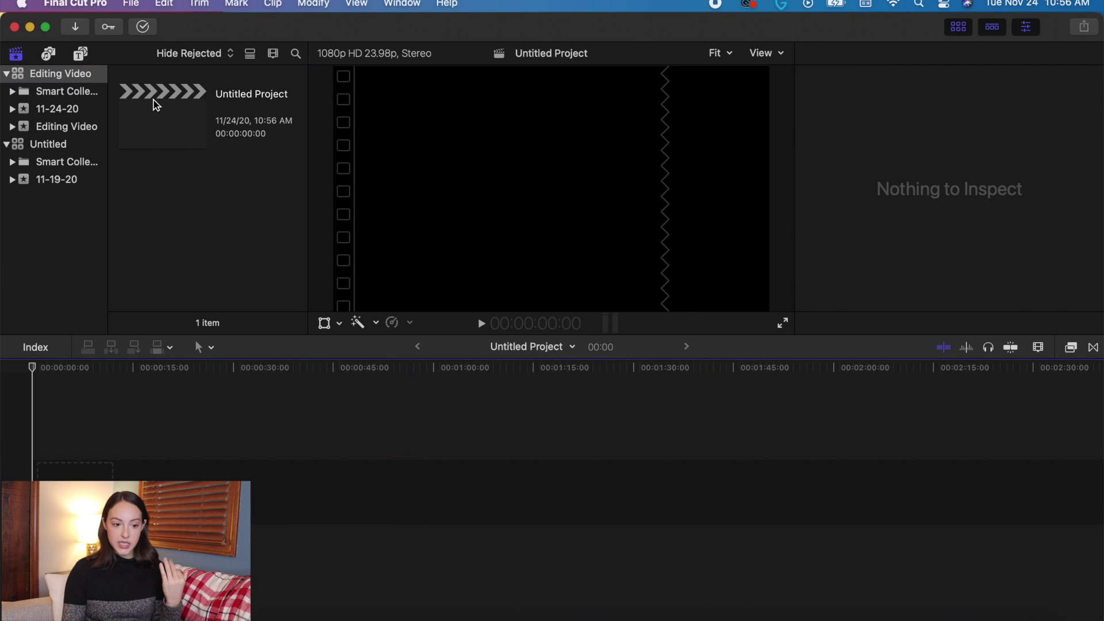
Step: Rename the untitled project as Editing Video
click(247, 98)
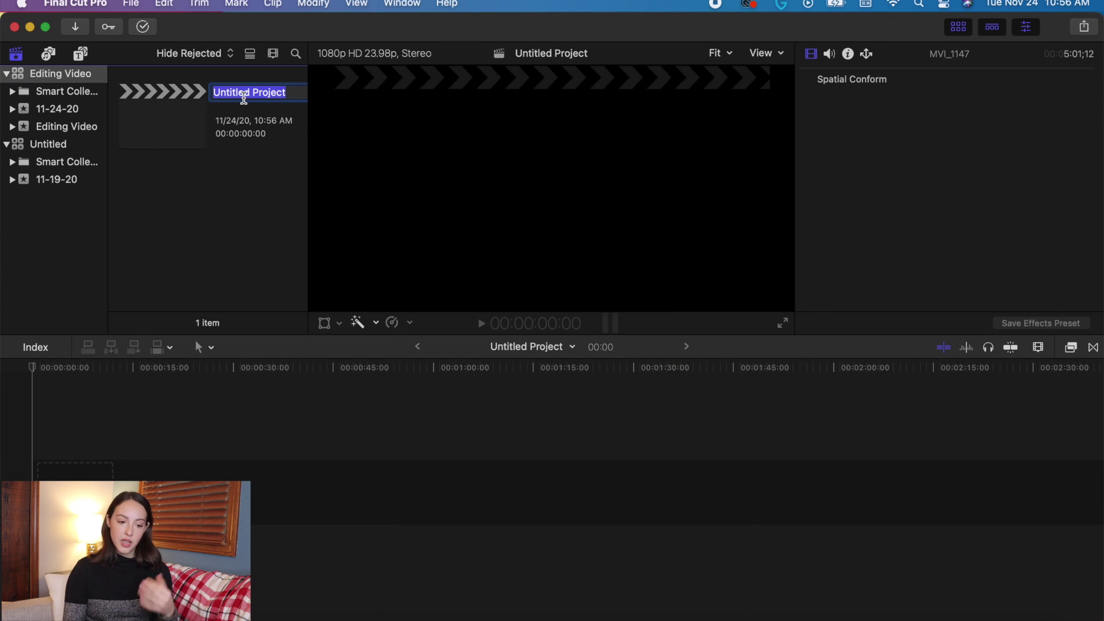
text(Editing Video)
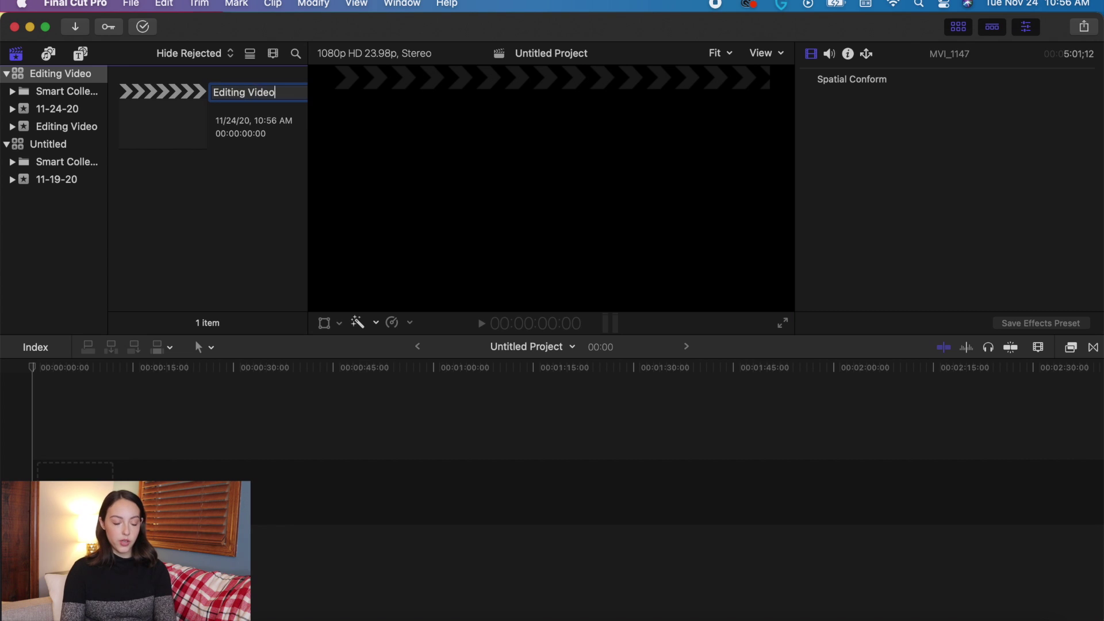
key(Return)
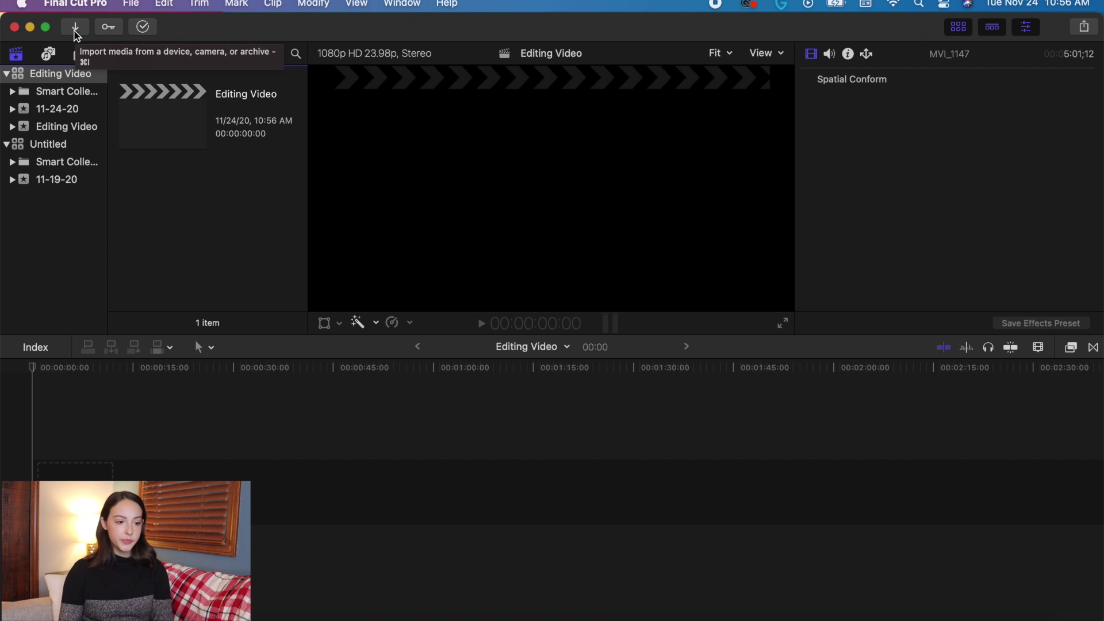
Step: Import clips MVI_1141 through MVI_1146 from the Seagate Backup Plus Drive into the Editing Video event, copying them to the library
click(77, 36)
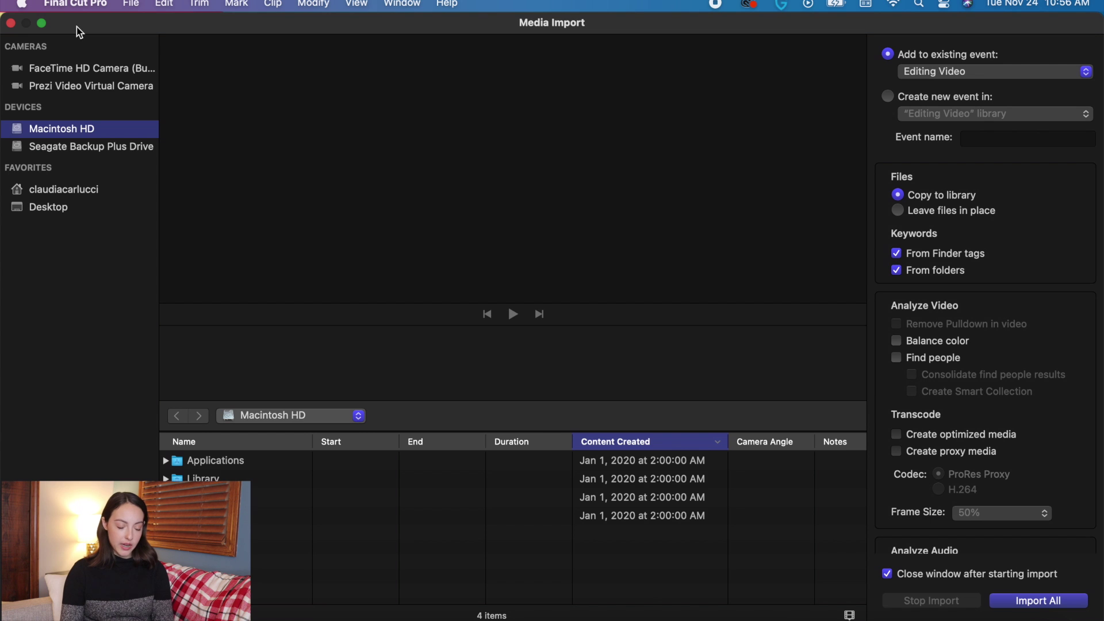
click(92, 150)
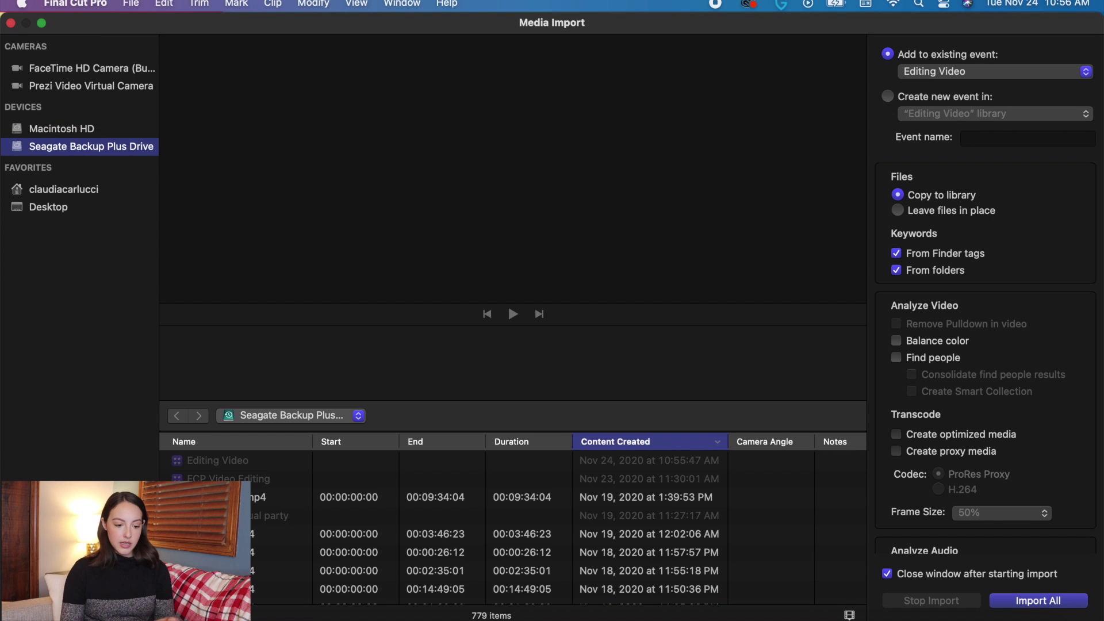
scroll(518, 529, down, 2)
click(518, 503)
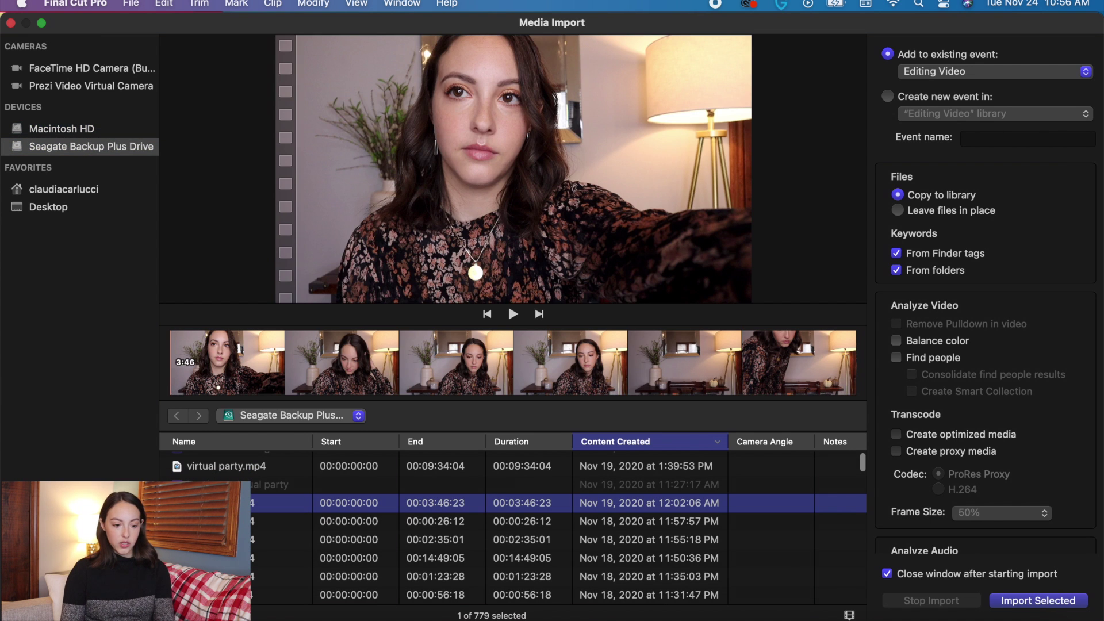
scroll(518, 529, down, 2)
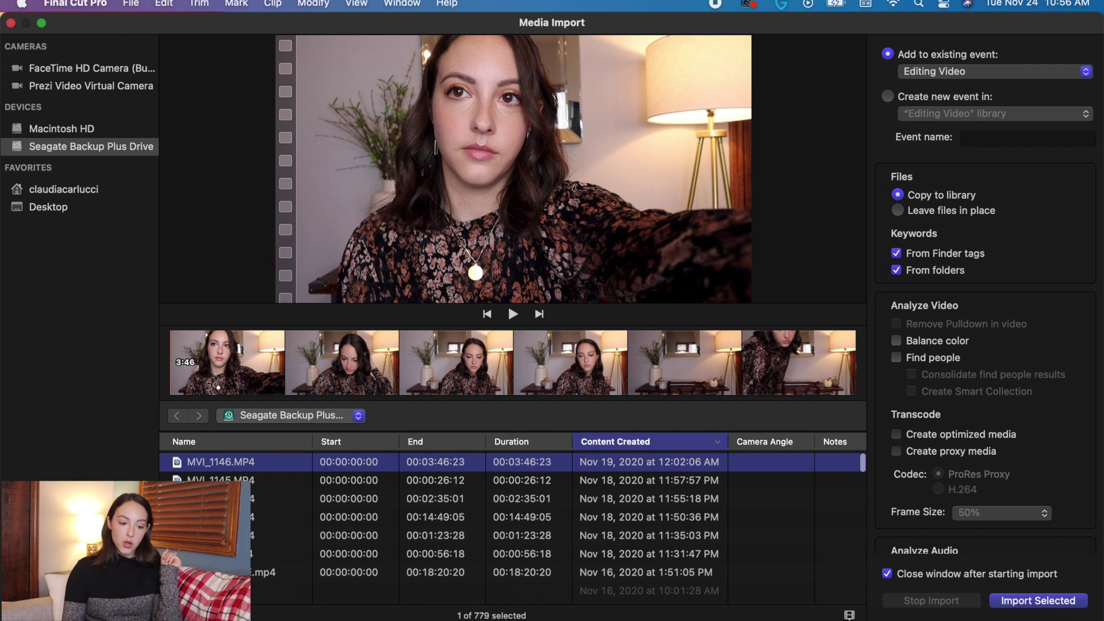
key(Return)
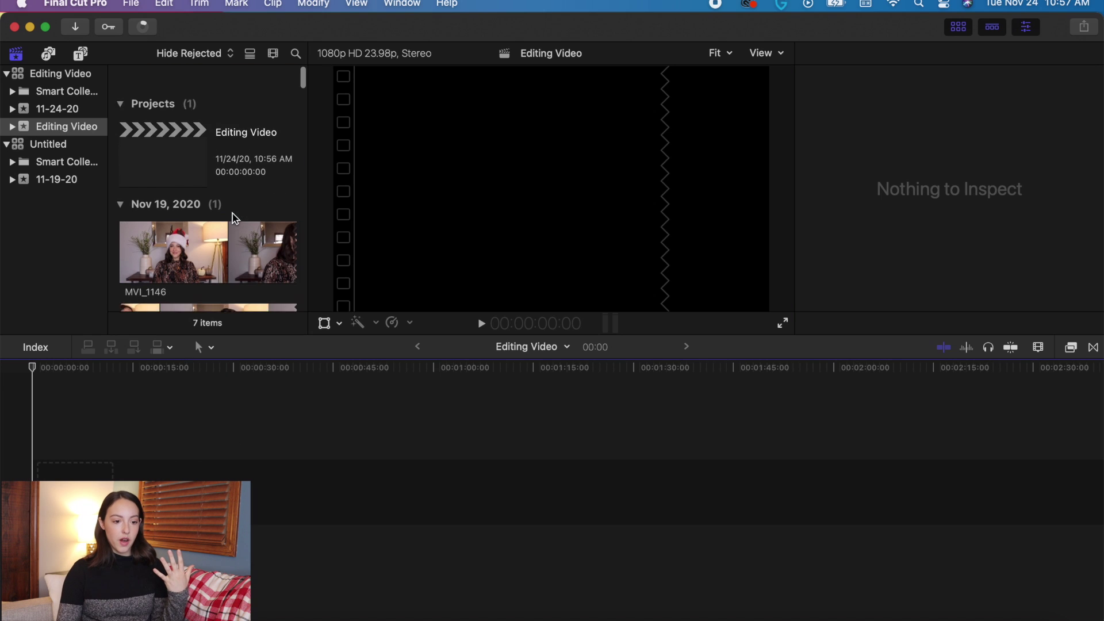
click(276, 234)
scroll(241, 230, down, 3)
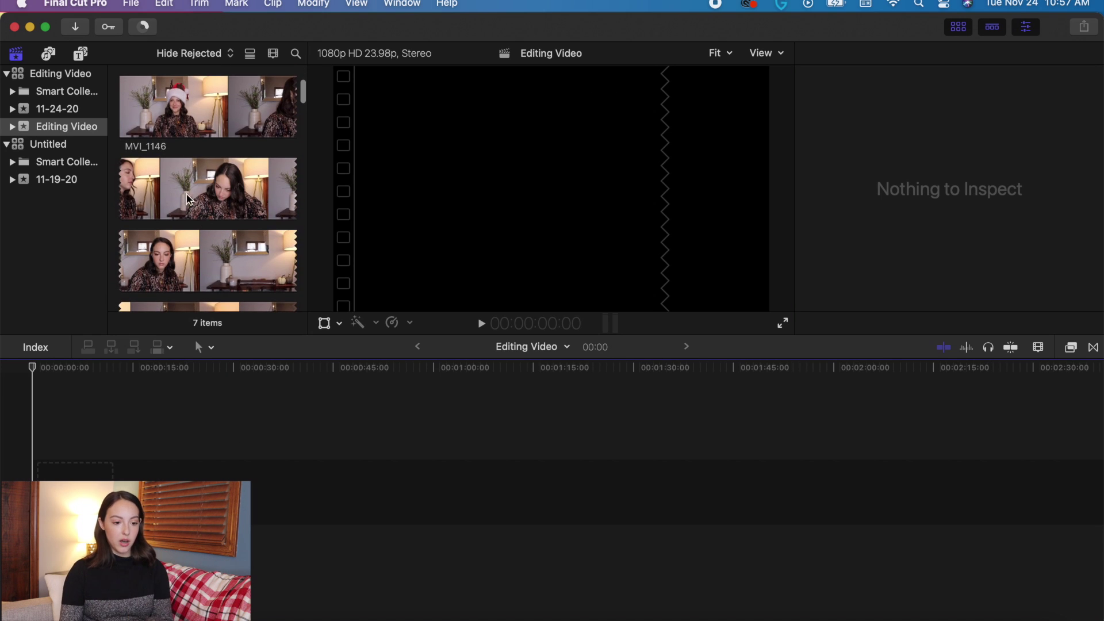
key(super+4)
key(e)
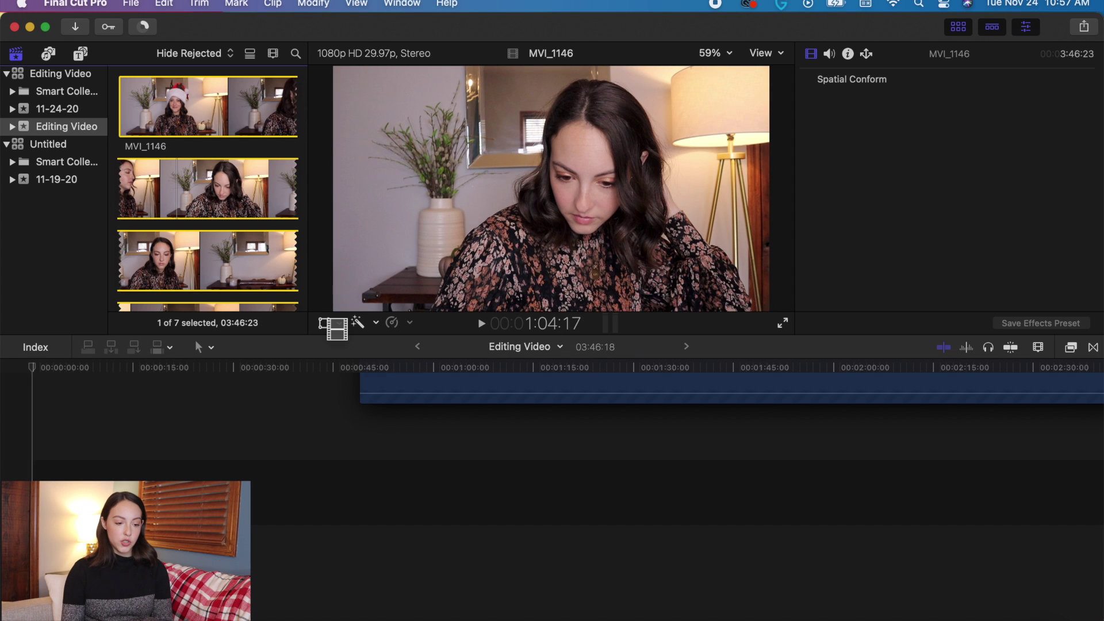
key(super+z)
drag(195, 207, 195, 215)
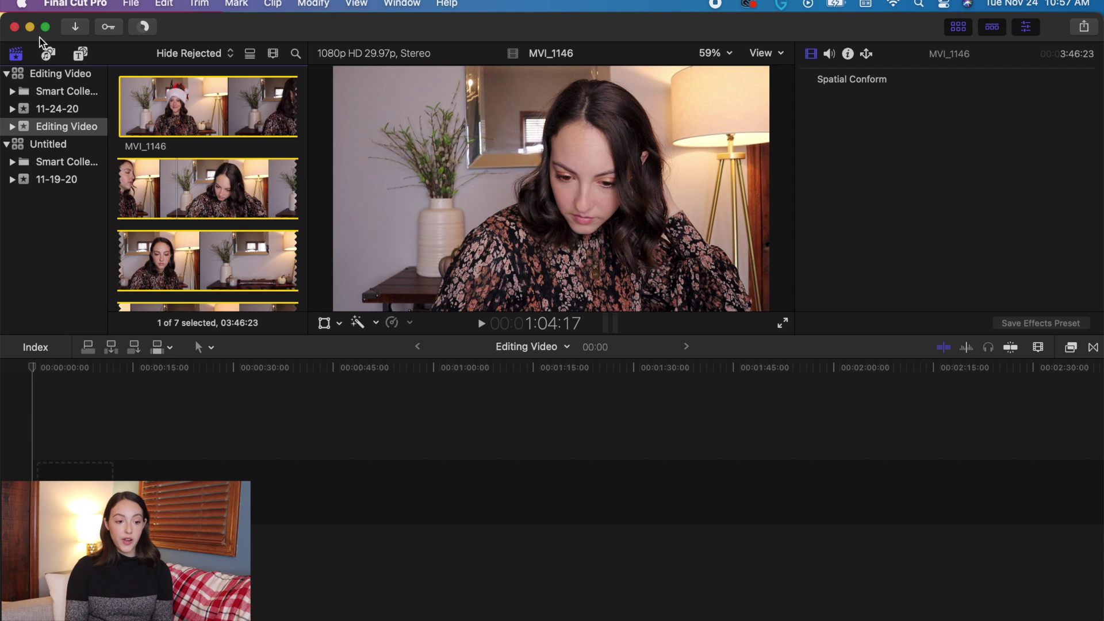
Step: Mark the range from about 5:18 to 38:01 in browser clip MVI_1146 and append it to the timeline
scroll(161, 161, up, 2)
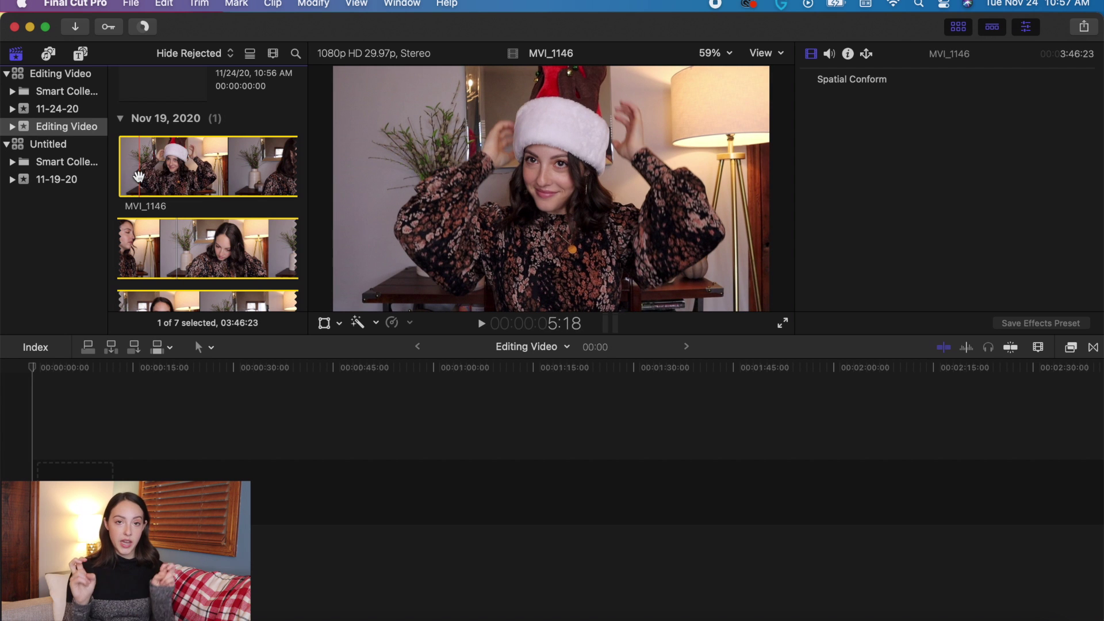
key(i)
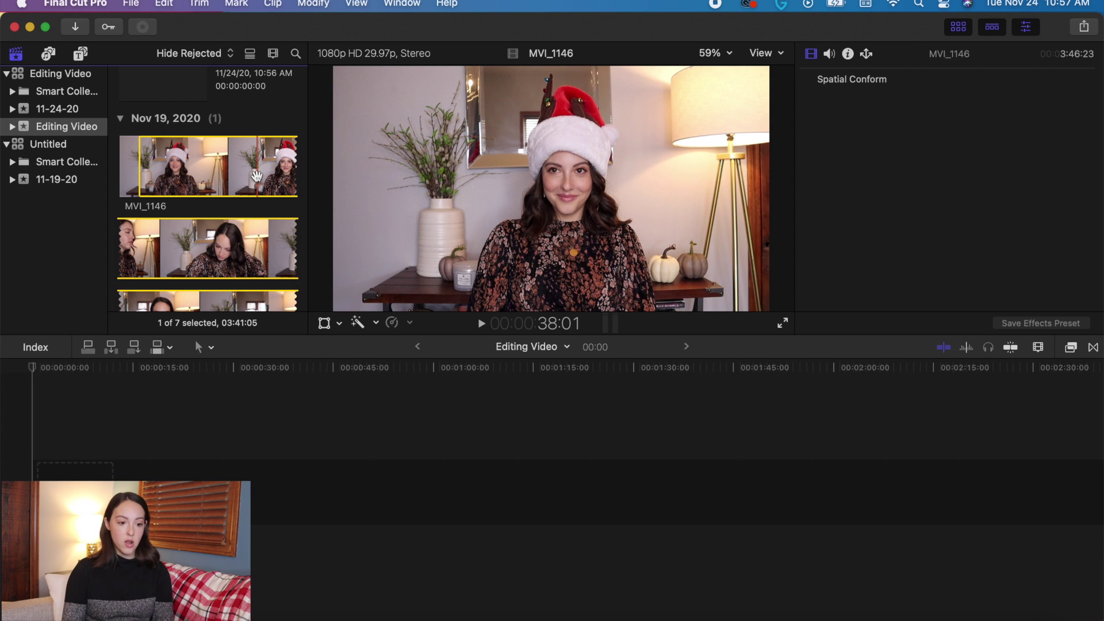
key(o)
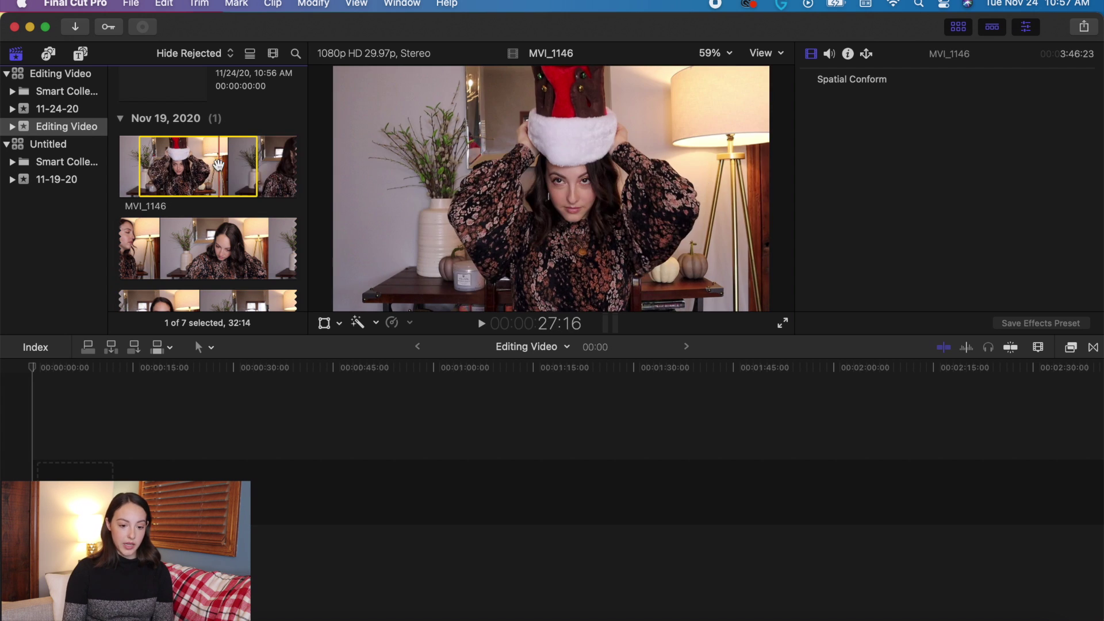
key(e)
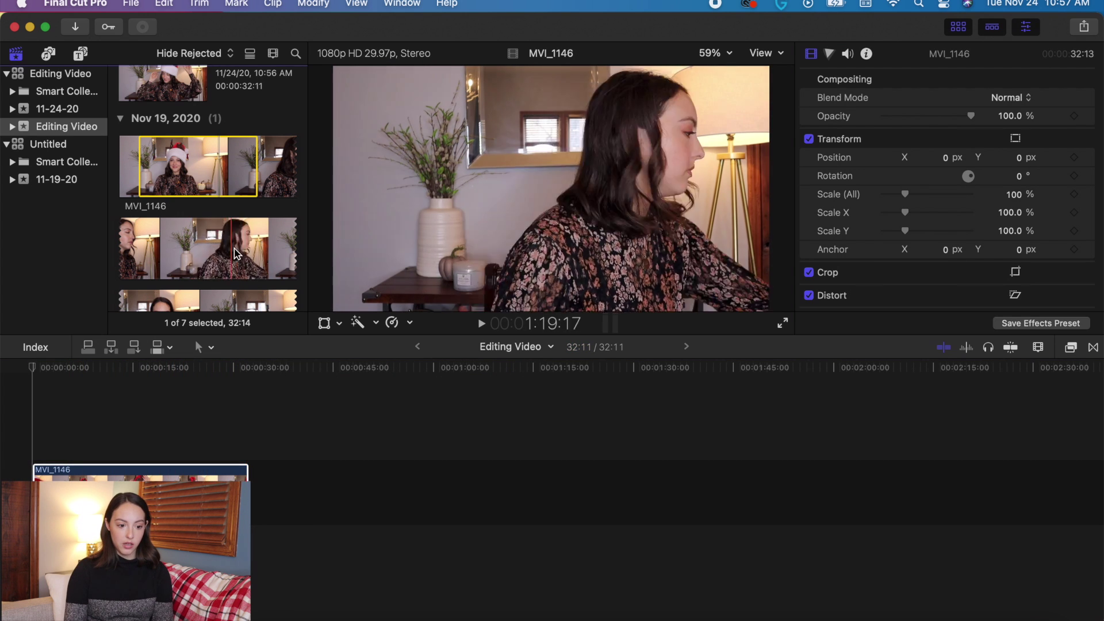
Step: Skim and play clip MVI_1146 in the browser from about 6:15 to review its footage
key(super+1)
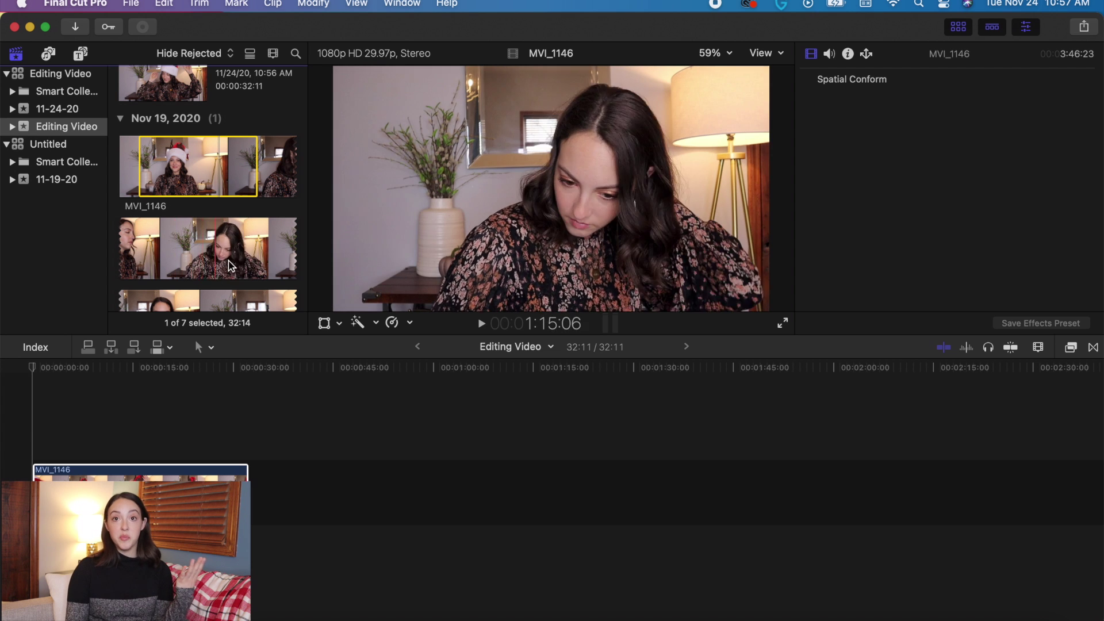
scroll(260, 272, down, 2)
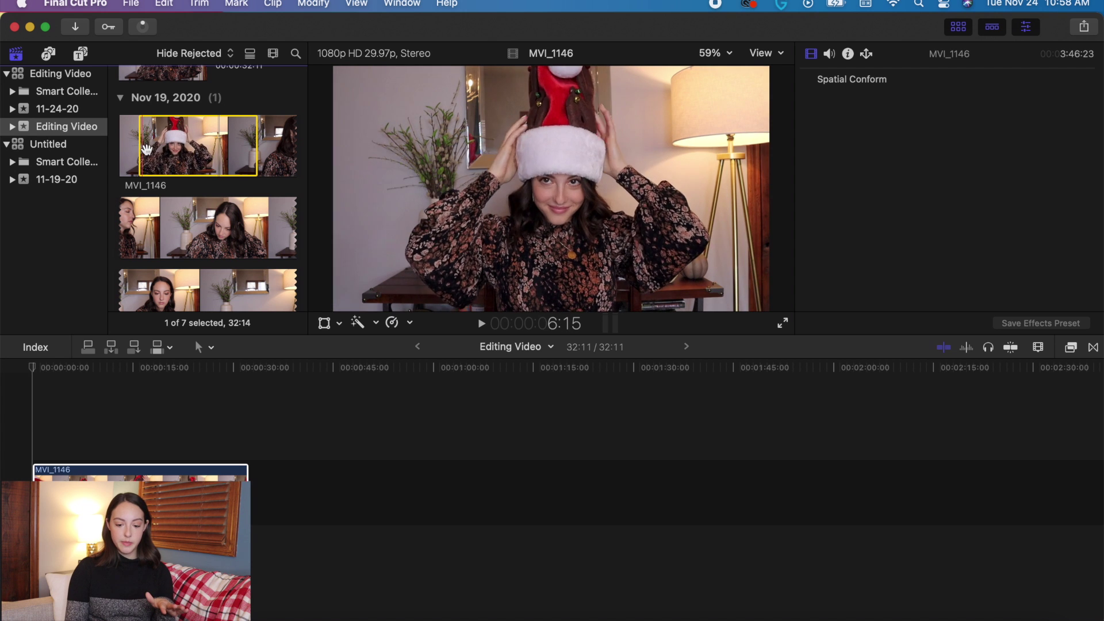
key(space)
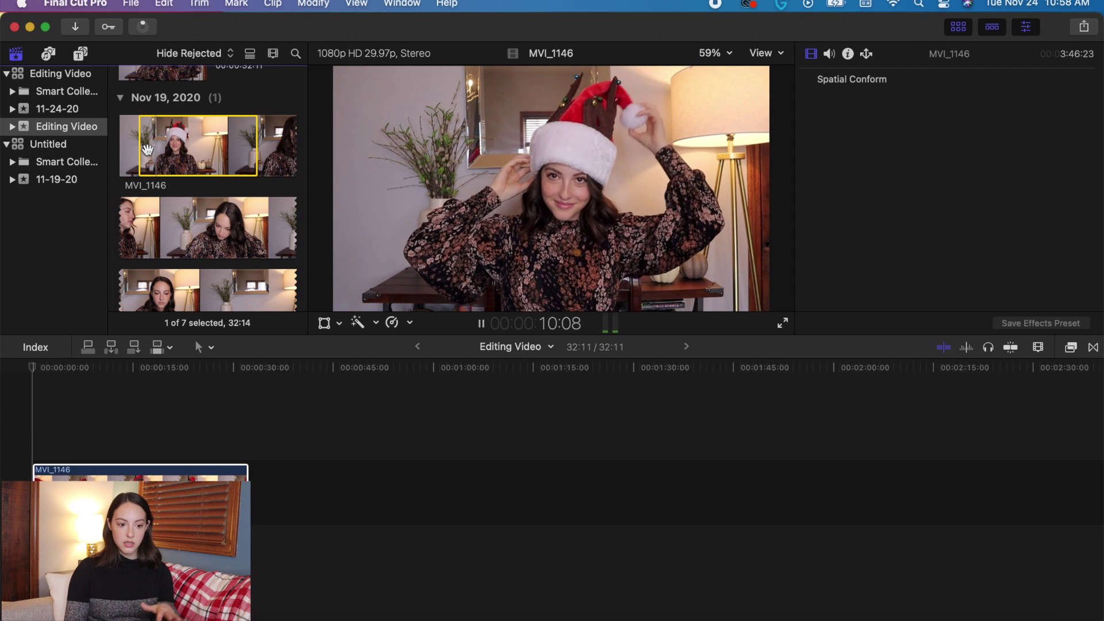
key(XF86AudioMute)
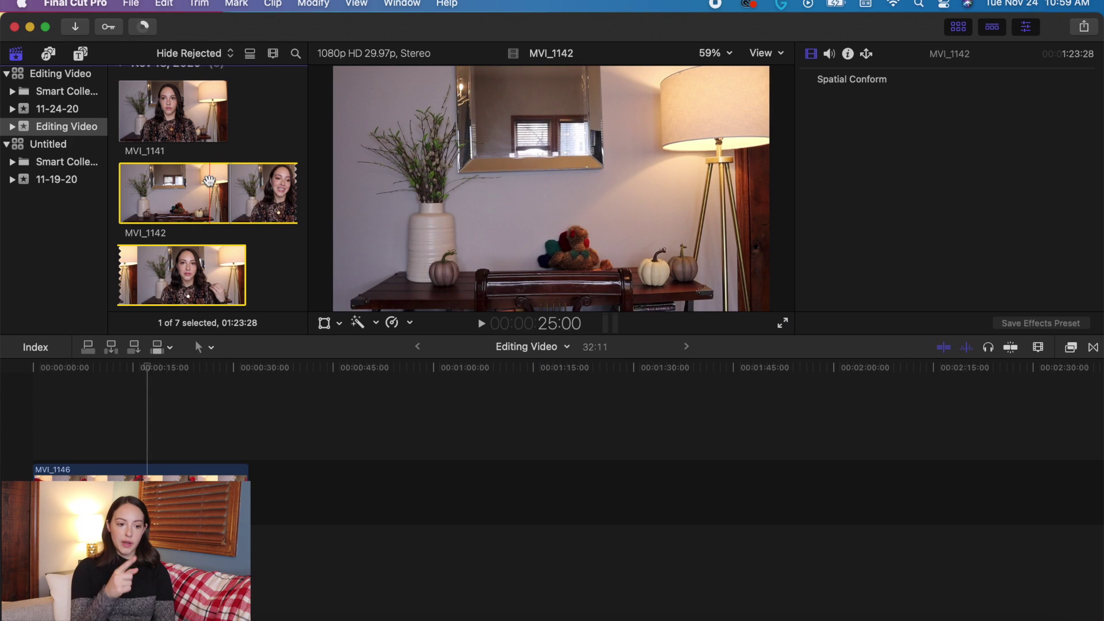
Step: Turn on audio waveforms for the clips in the browser
click(274, 54)
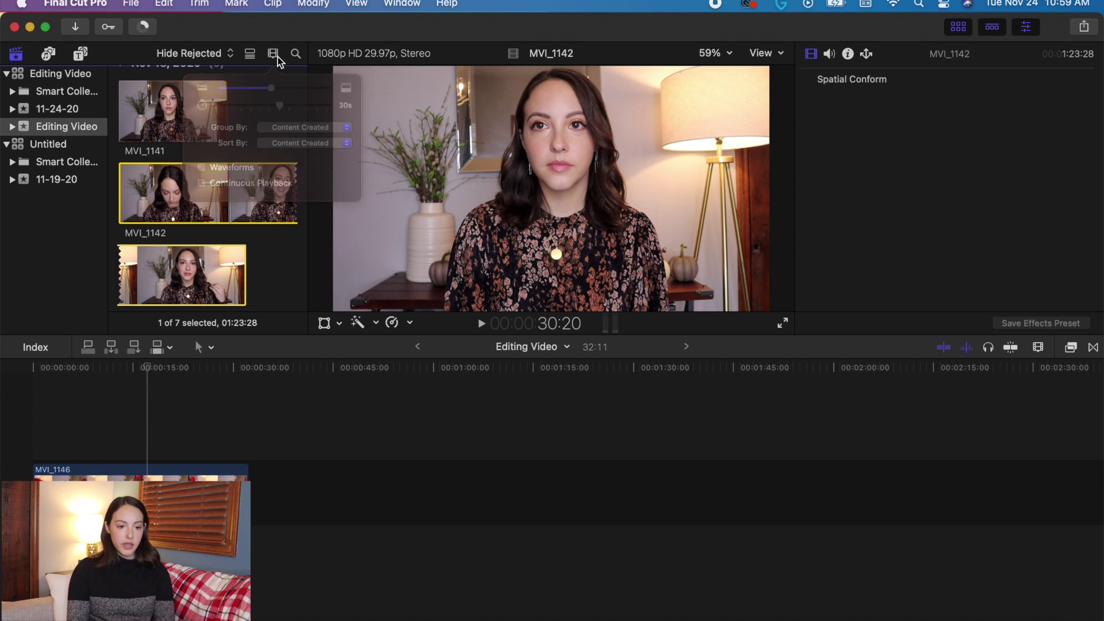
click(190, 187)
click(279, 78)
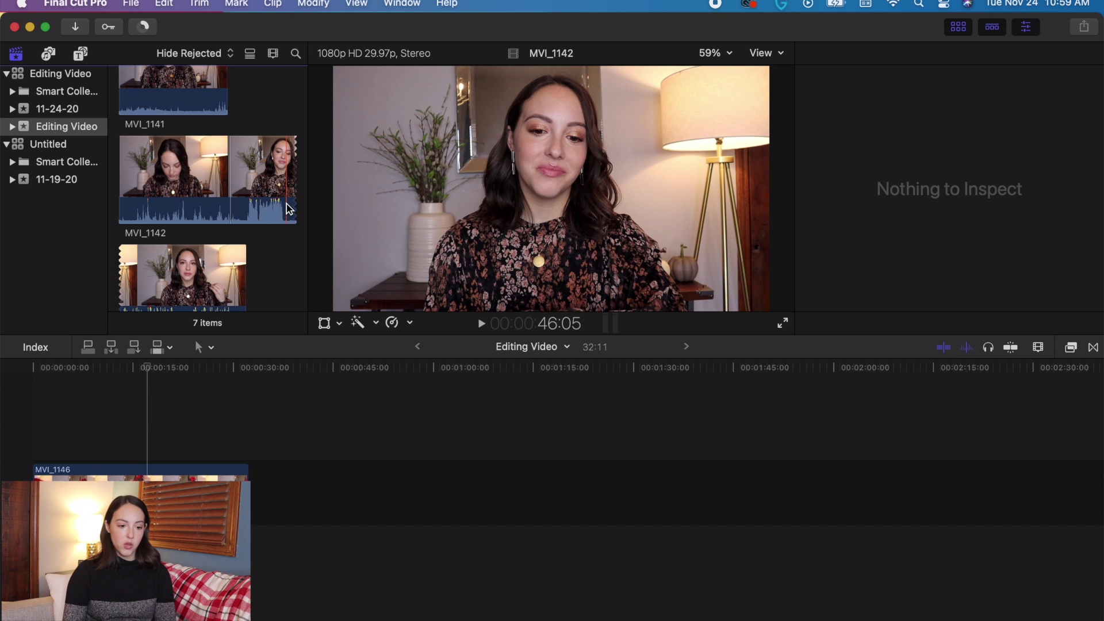
Step: Set the range start of browser clip MVI_1142 to 34:09 and append the remainder to the end of the timeline
click(244, 198)
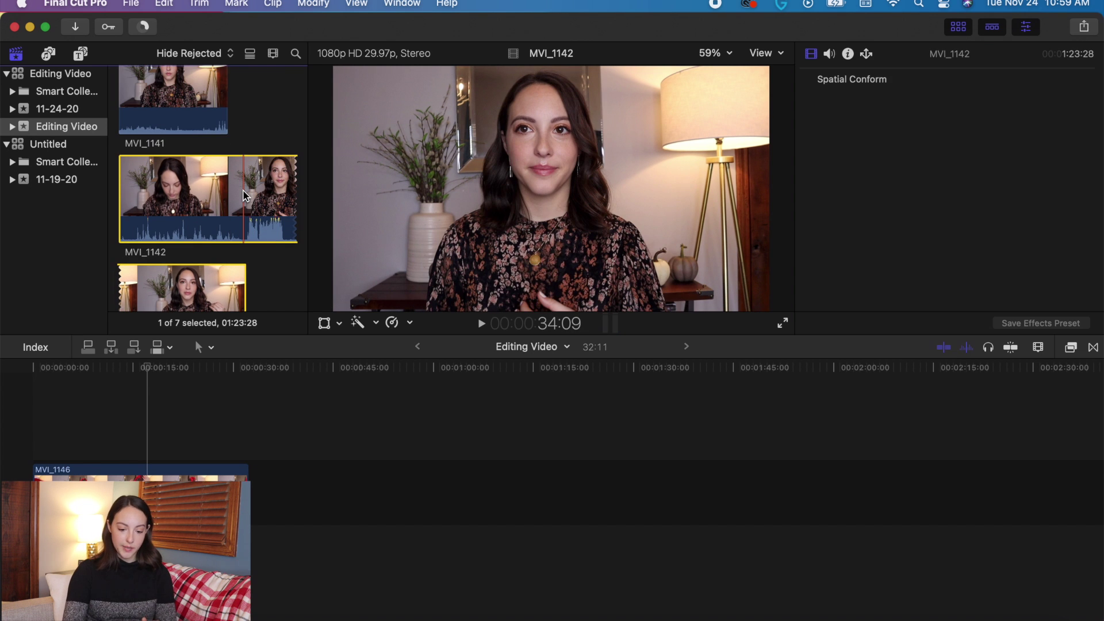
key(i)
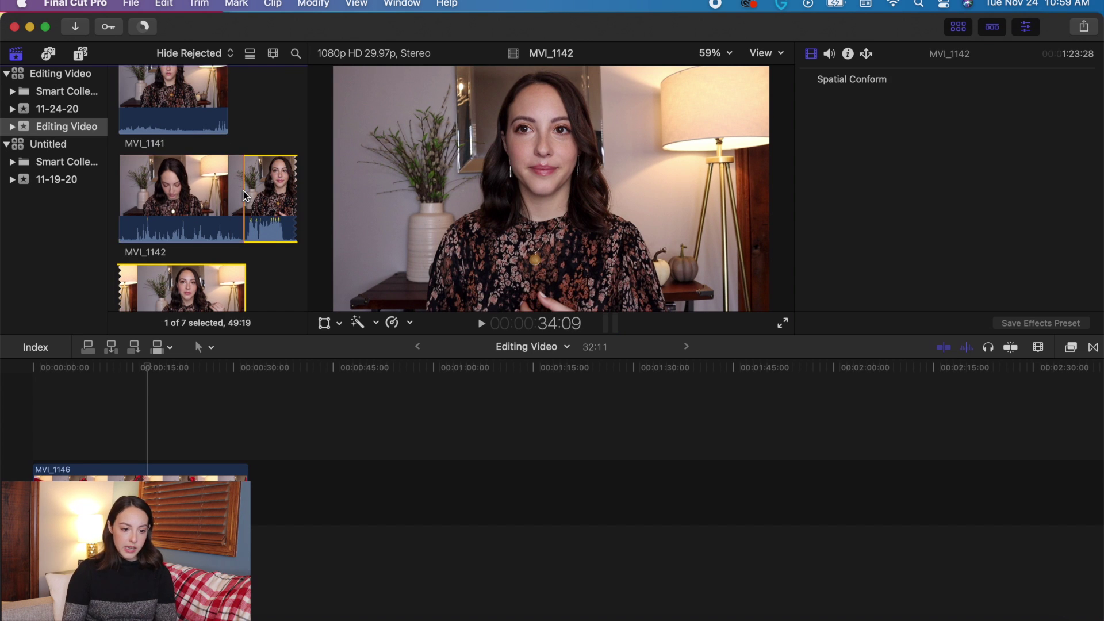
scroll(244, 196, down, 2)
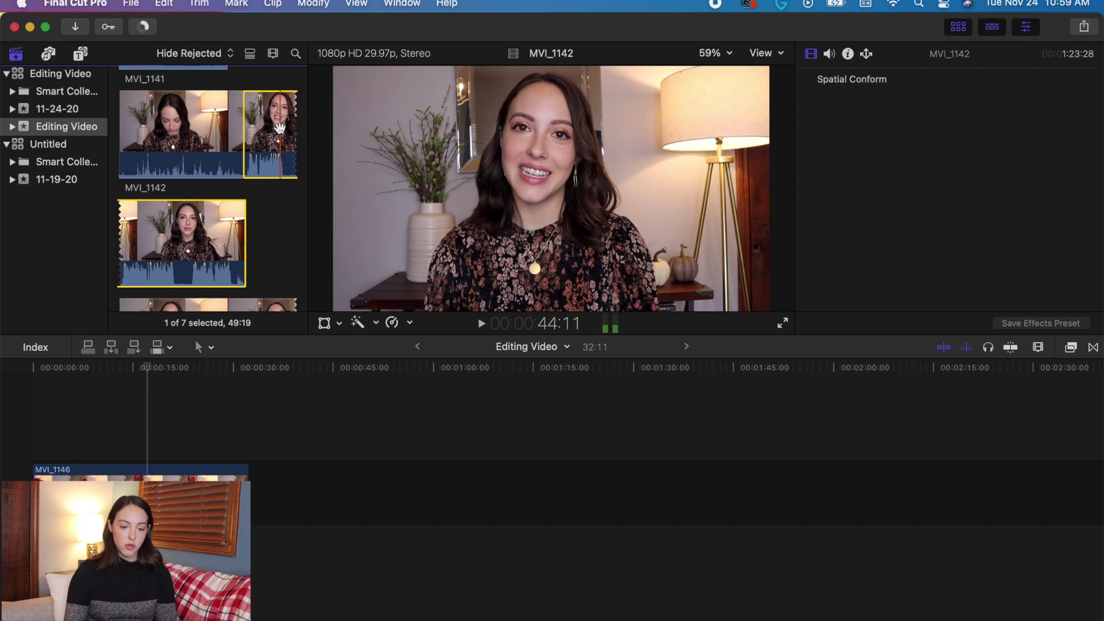
key(e)
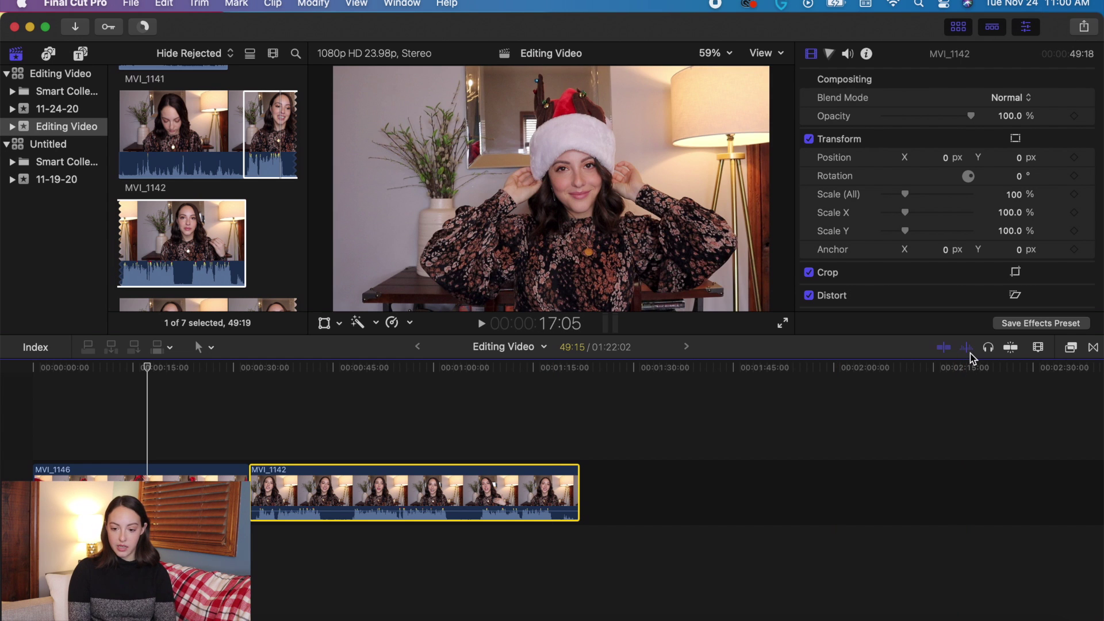
Step: Turn off audio skimming and split the MVI_1142 clip in the timeline at about 43:05
click(968, 347)
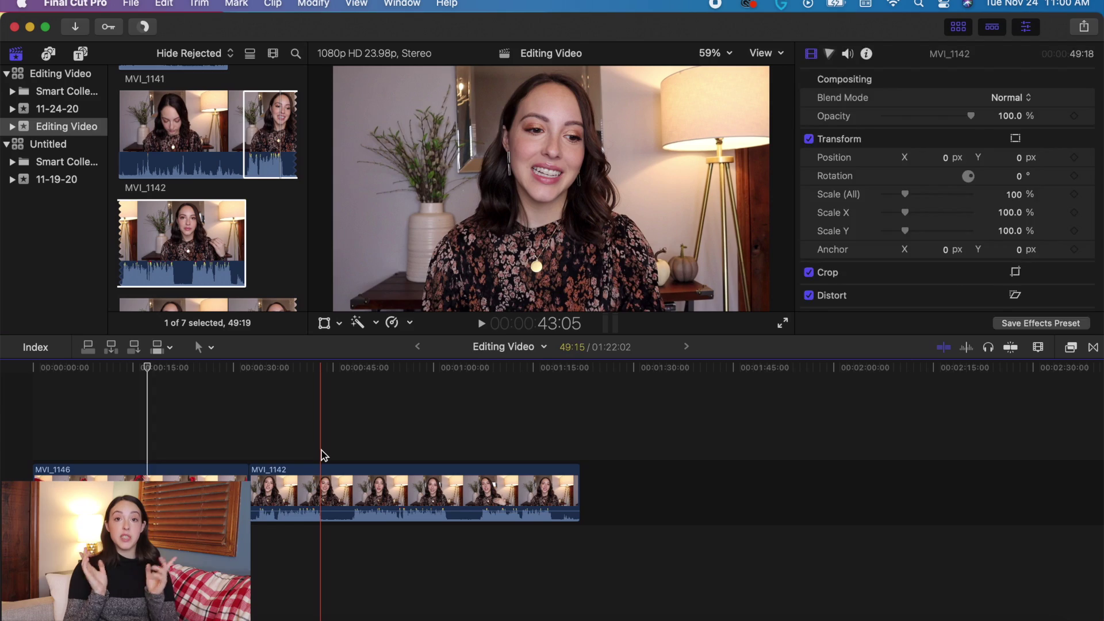
click(320, 457)
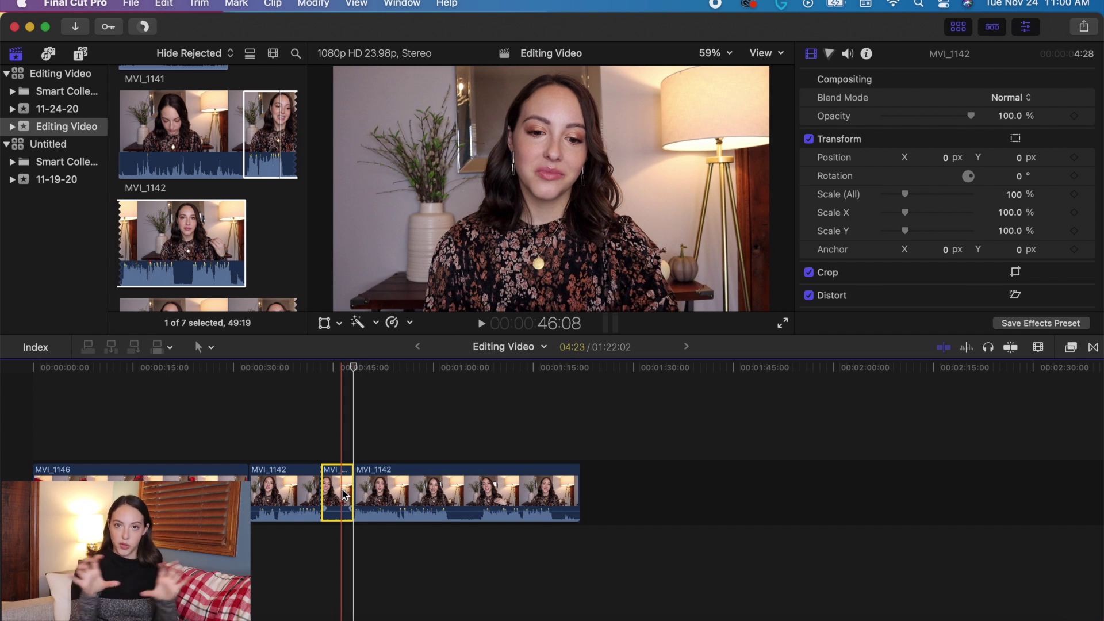
Step: Delete the short MVI_1142 segment between about 43 and 48 seconds from the timeline
scroll(343, 495, up, 5)
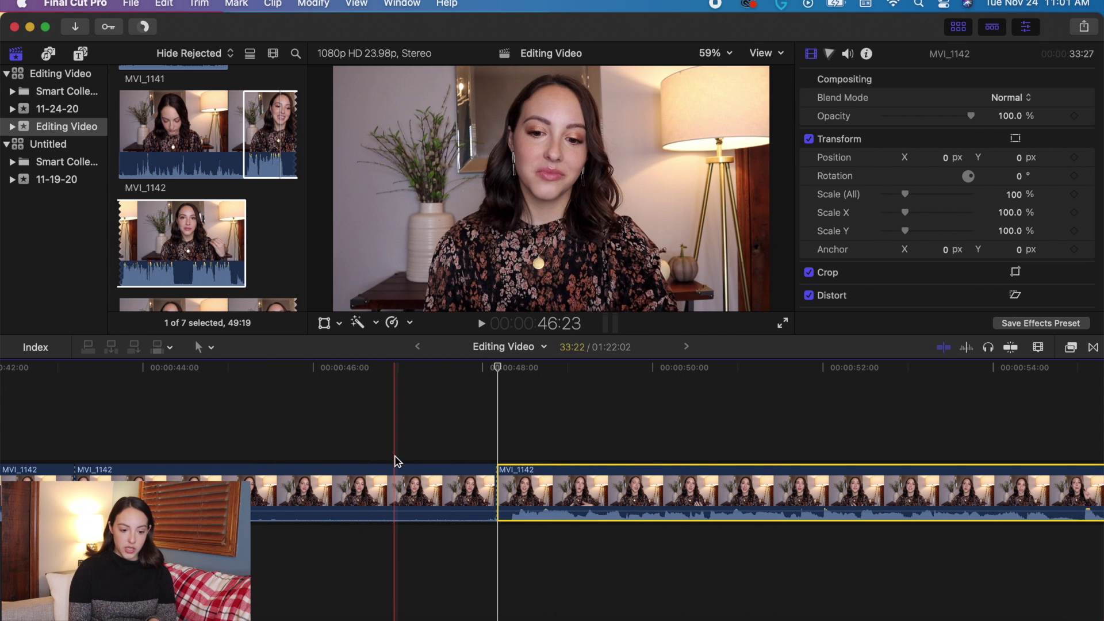
click(368, 490)
key(Delete)
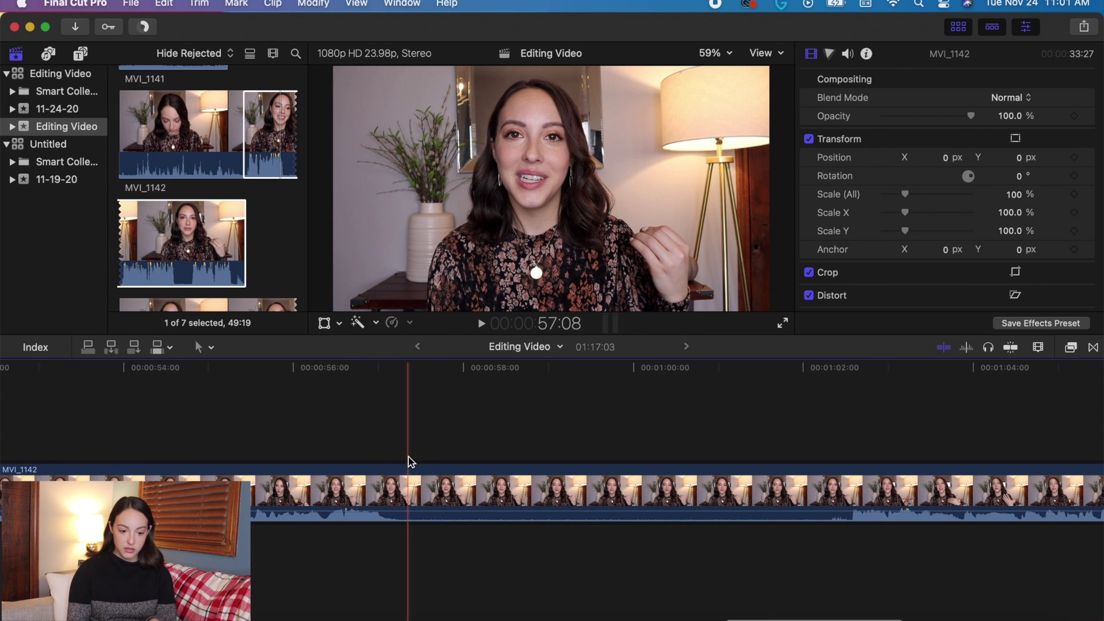
Step: Split the final MVI_1142 clip at about 57:06 and 1:02:12, and delete the section between the cuts
key(super+b)
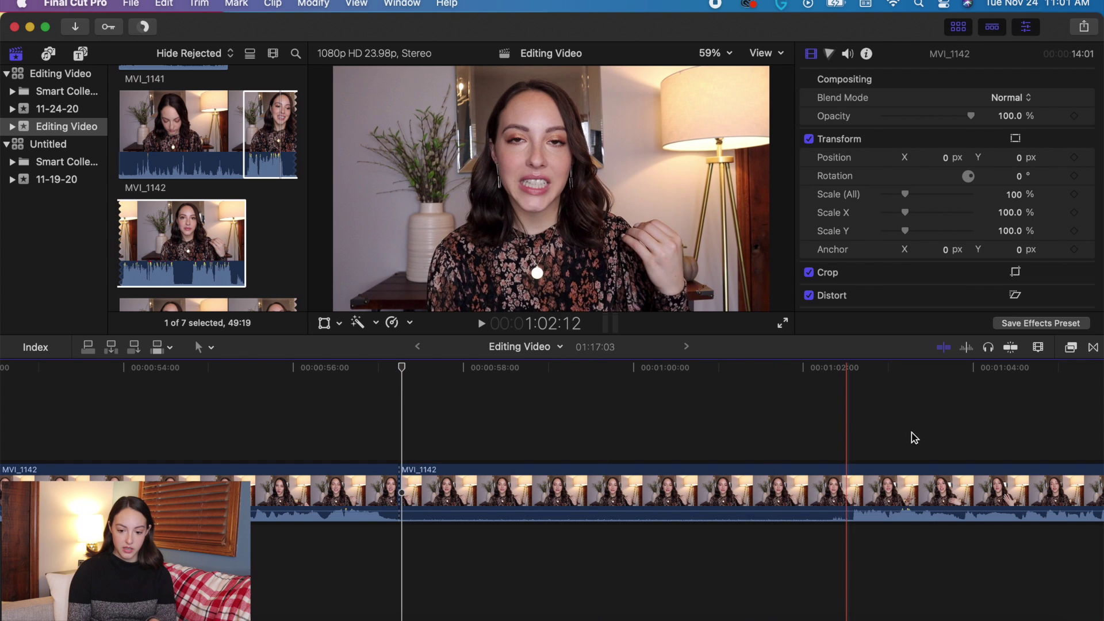
click(747, 492)
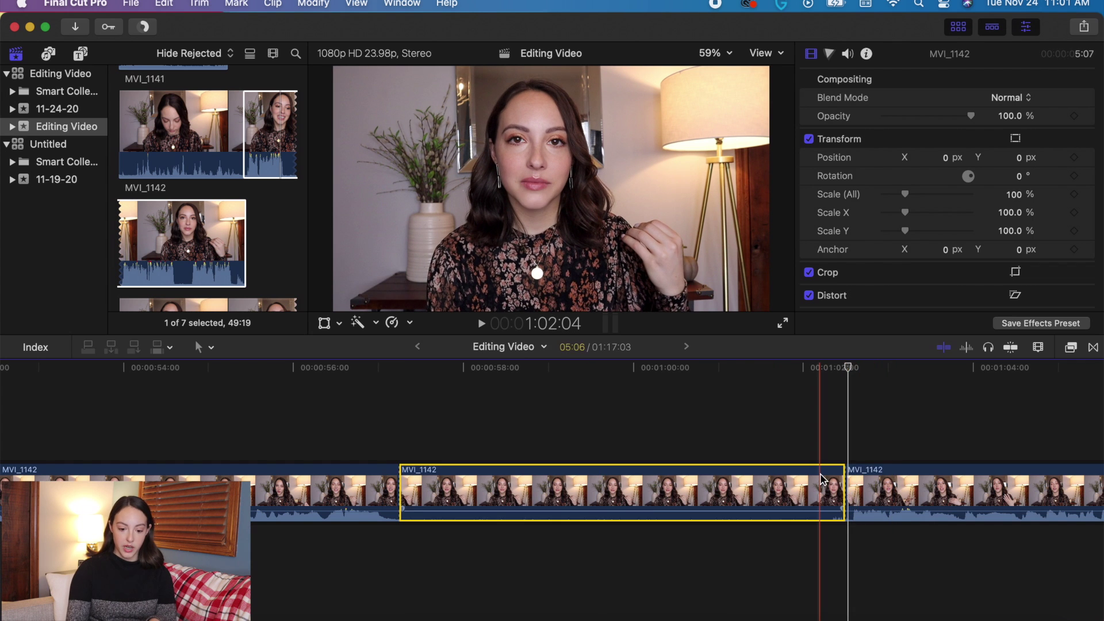
key(Delete)
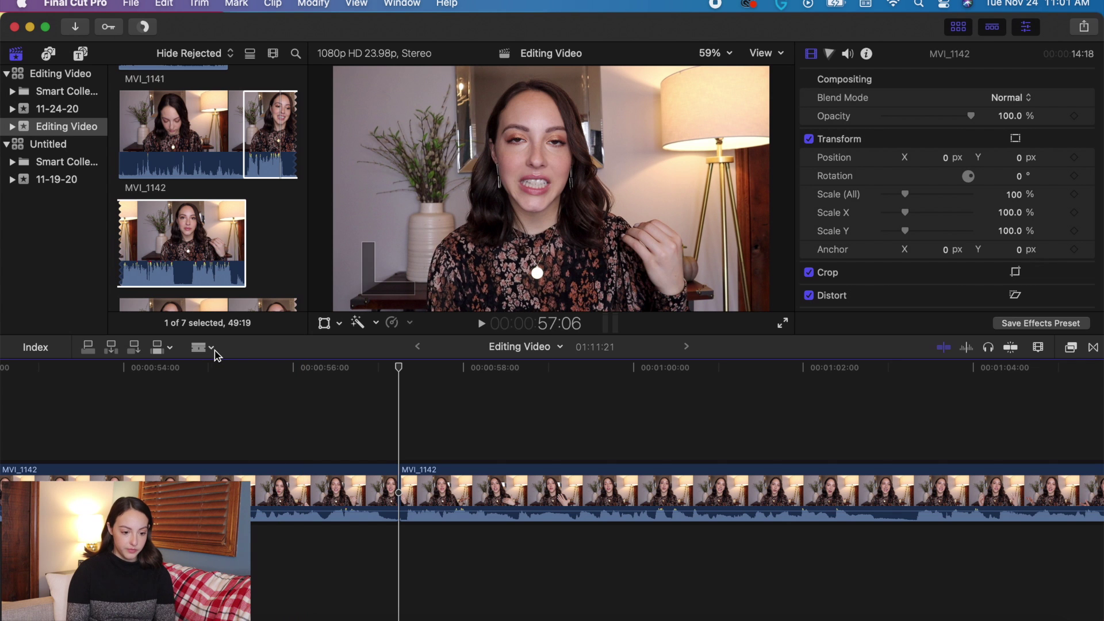
Step: Switch from the Blade to the Select tool and select the last MVI_1142 clip in the timeline
click(212, 349)
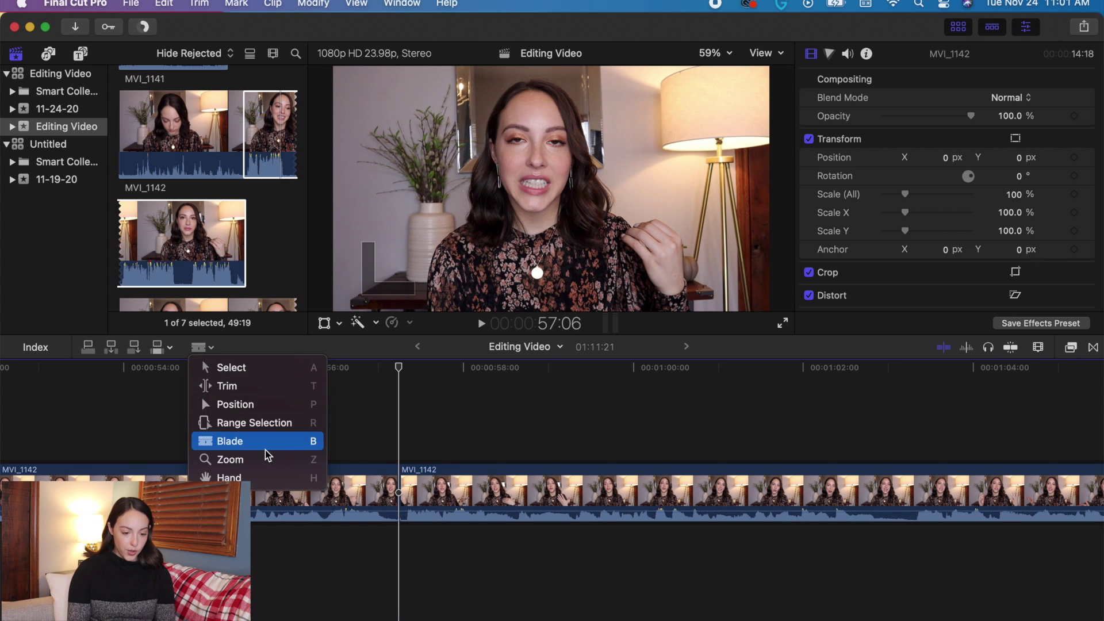
click(300, 369)
click(345, 488)
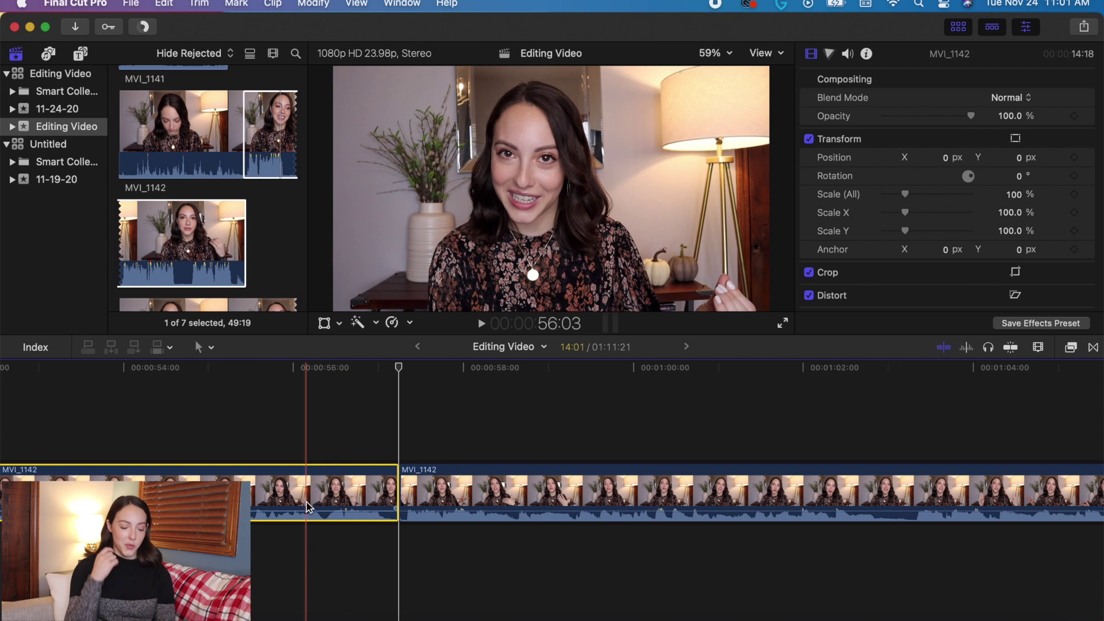
click(462, 502)
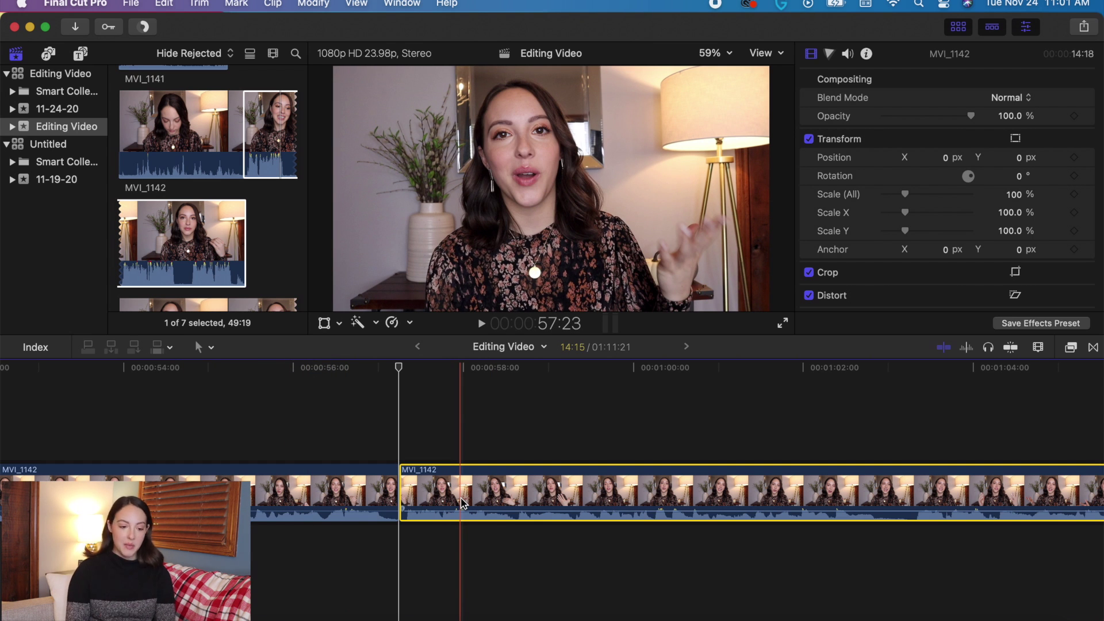
click(205, 347)
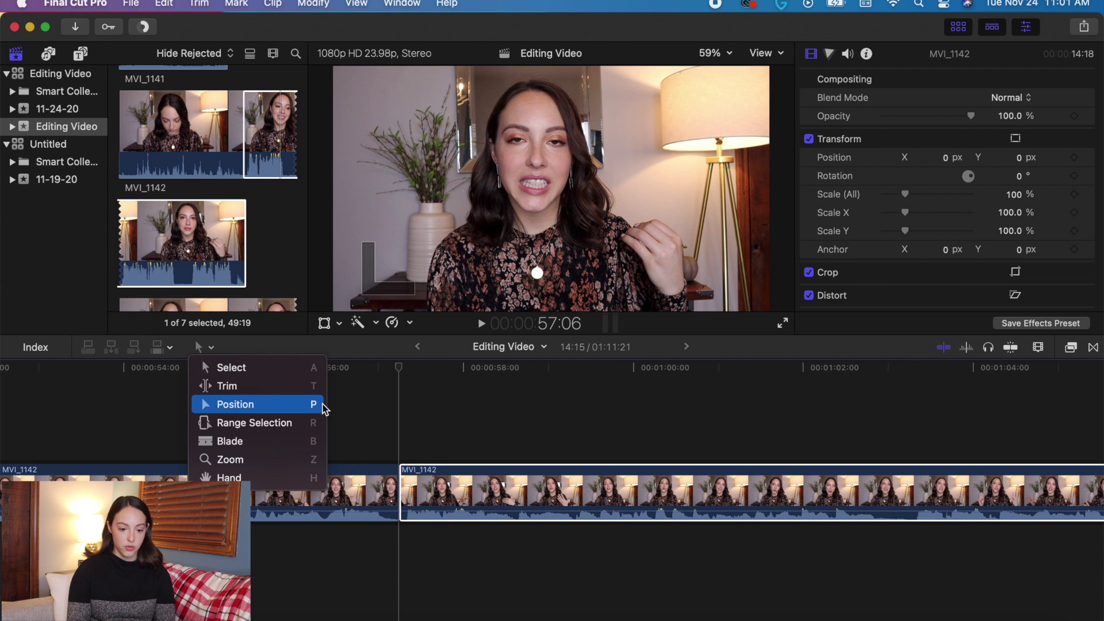
click(475, 489)
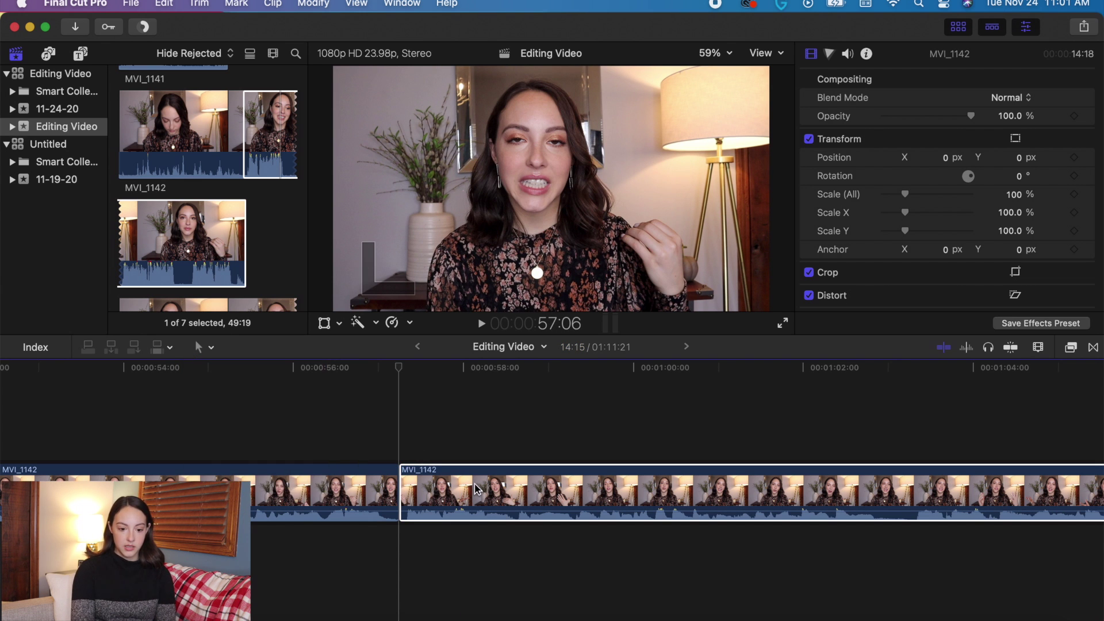
key(b)
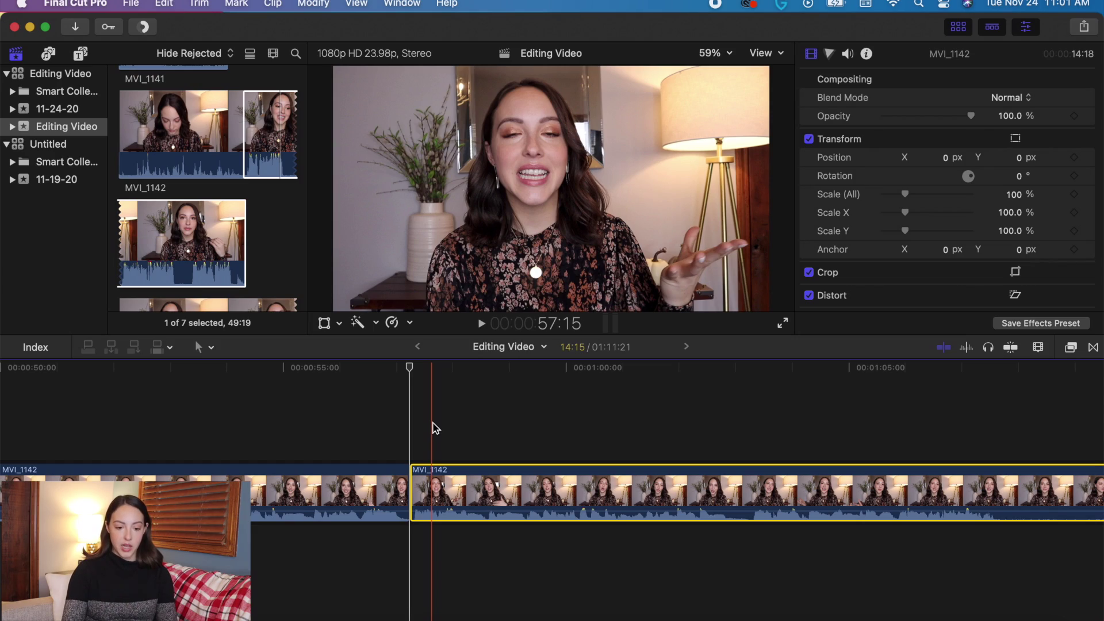
Step: Search the effects for "fishe" and apply the Fisheye effect to the last MVI_1142 clip
key(super+equal)
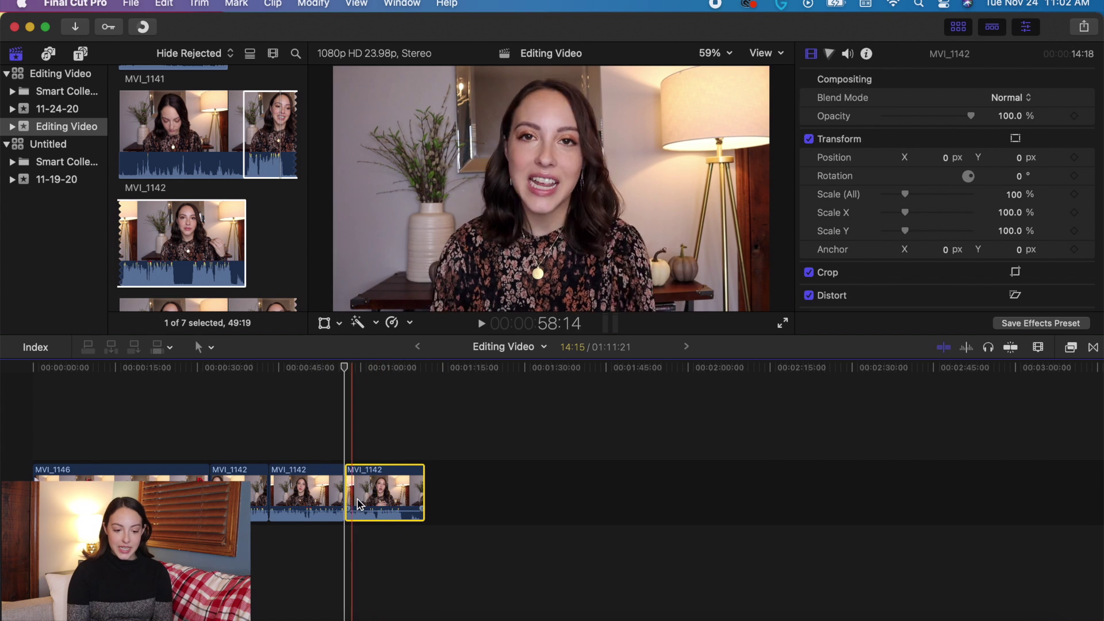
scroll(359, 505, up, 5)
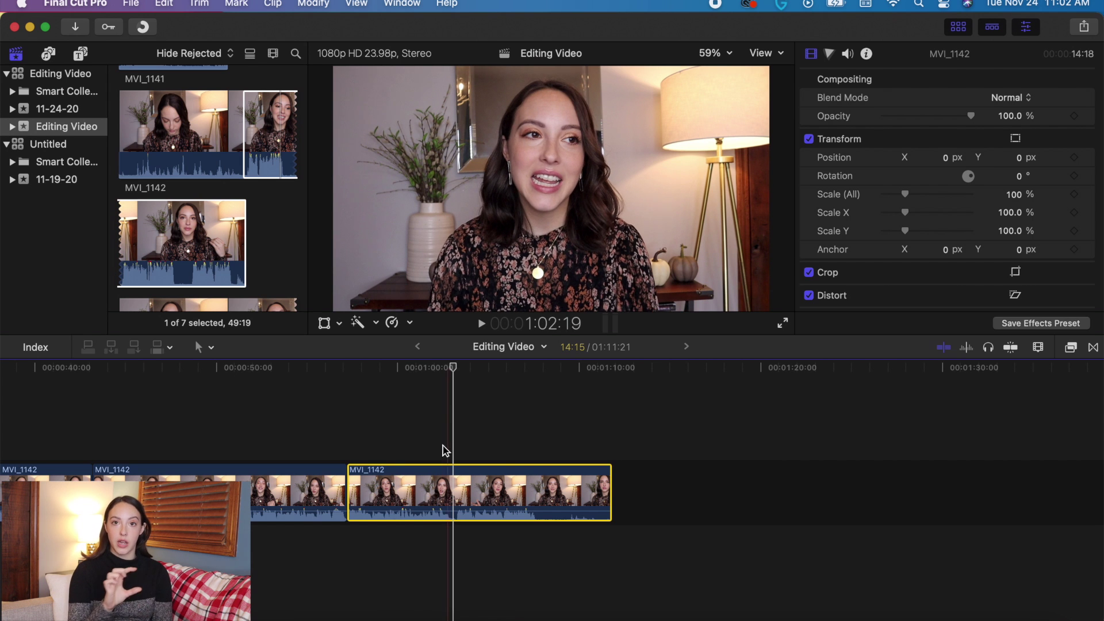
click(1071, 348)
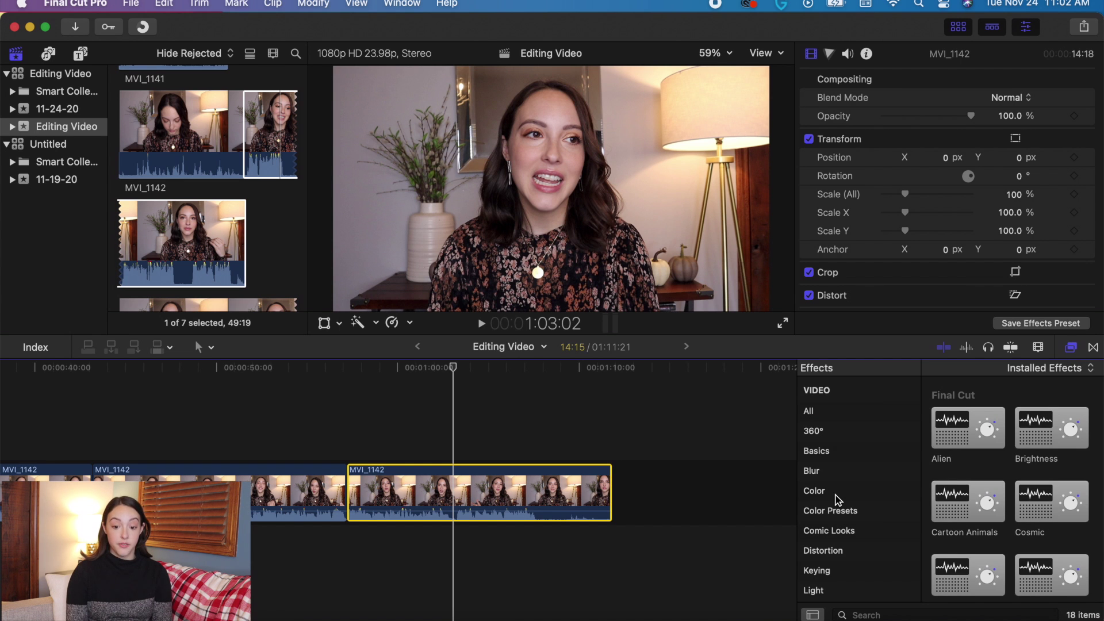
click(863, 615)
text(fishe)
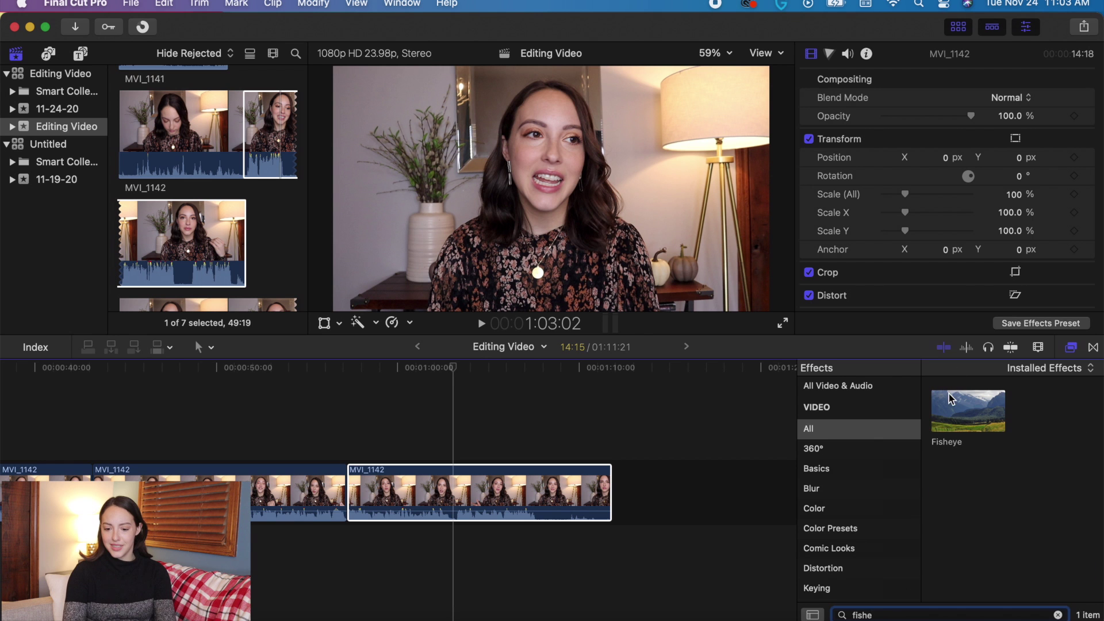
drag(952, 398, 399, 498)
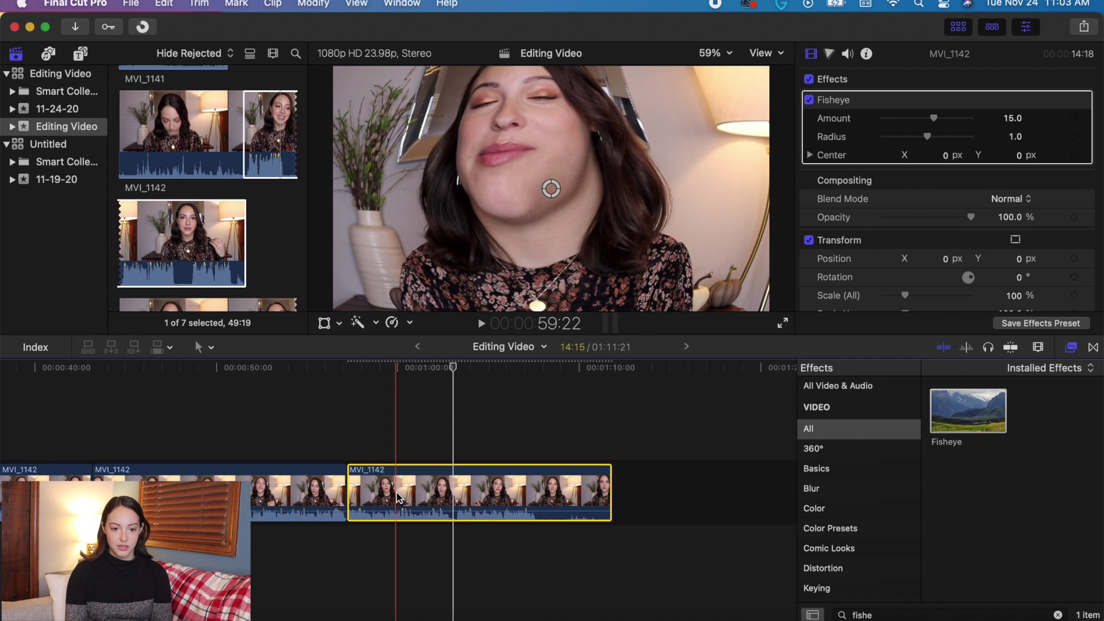
Step: Move the Fisheye centre up onto the face at Y 0.17 px and lower the Amount to about -36.88
drag(544, 188, 553, 149)
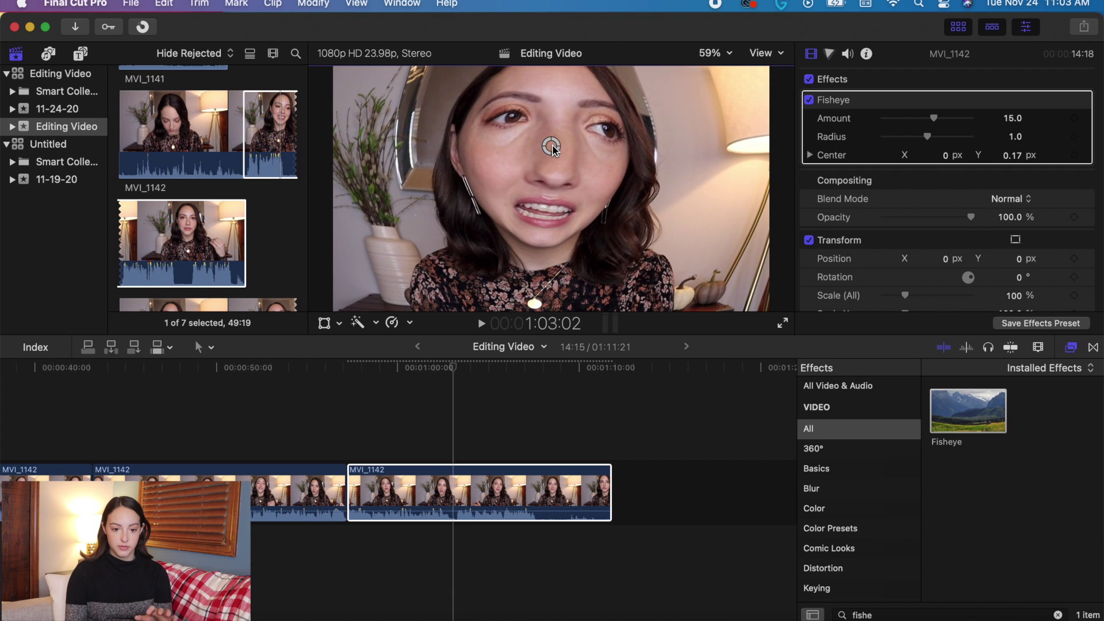
click(816, 61)
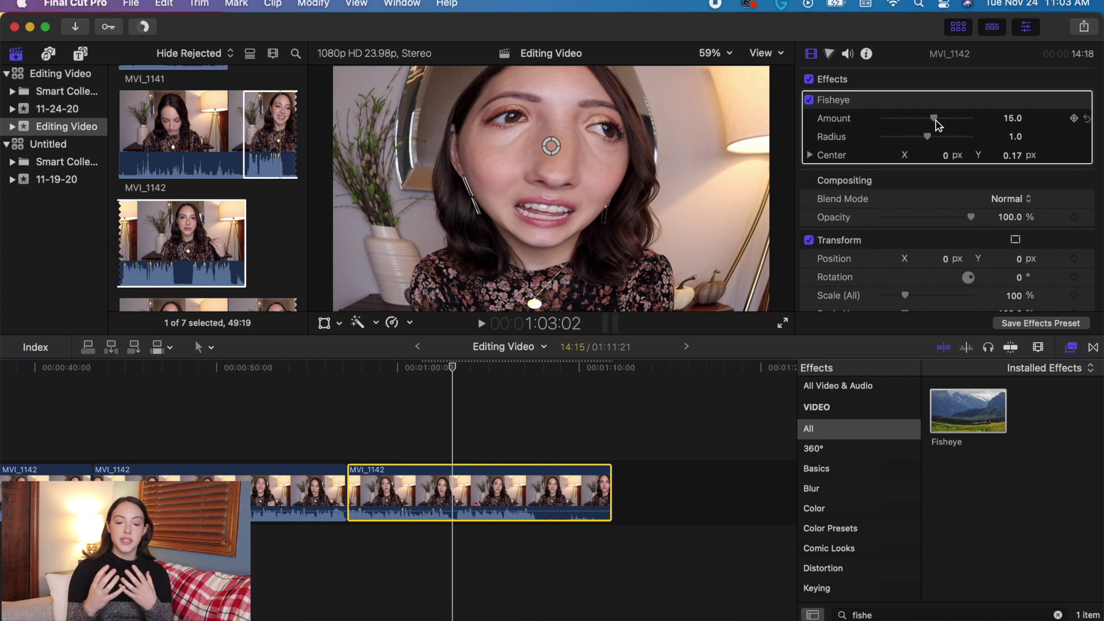
drag(937, 123, 915, 135)
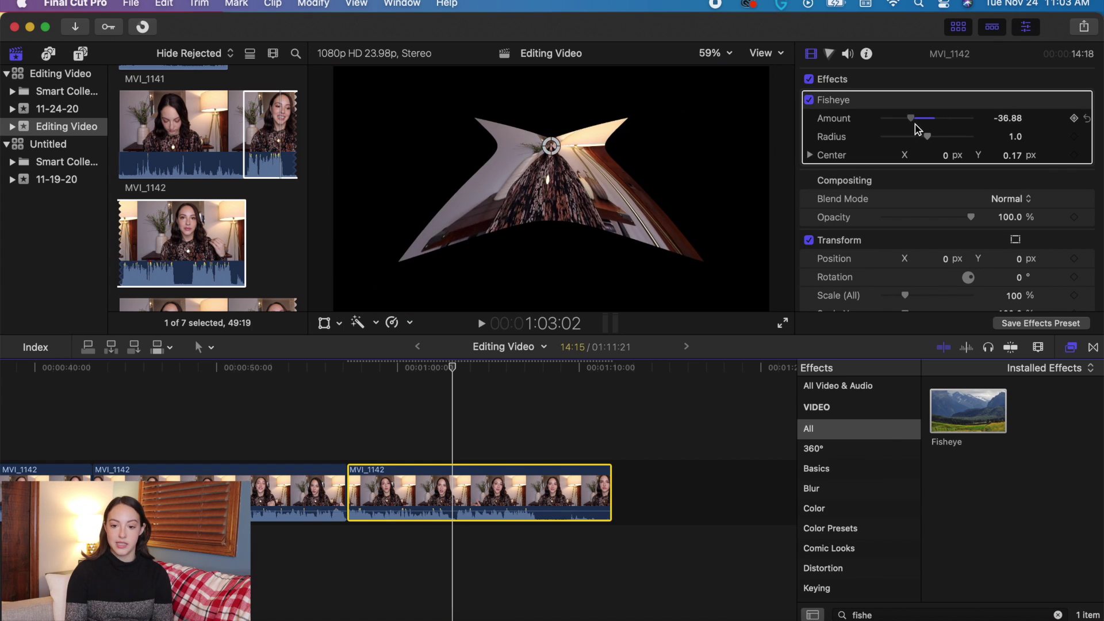
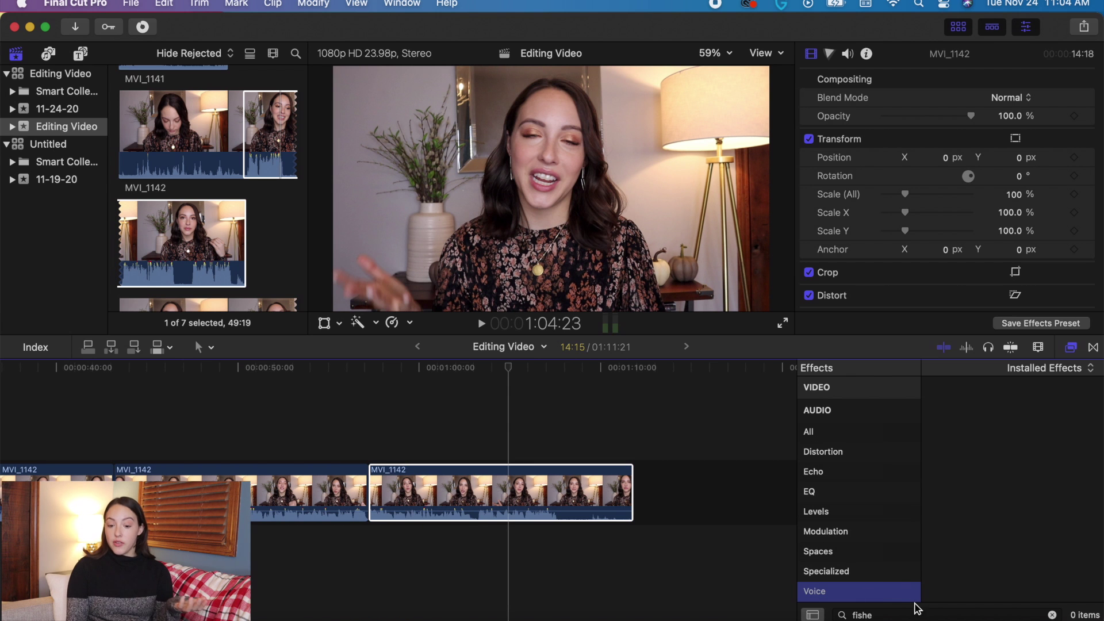
Step: Search the audio effects for "pitch", apply the Final Cut Pitch effect to the last MVI_1142 clip and set its Amount to 1.88
click(907, 616)
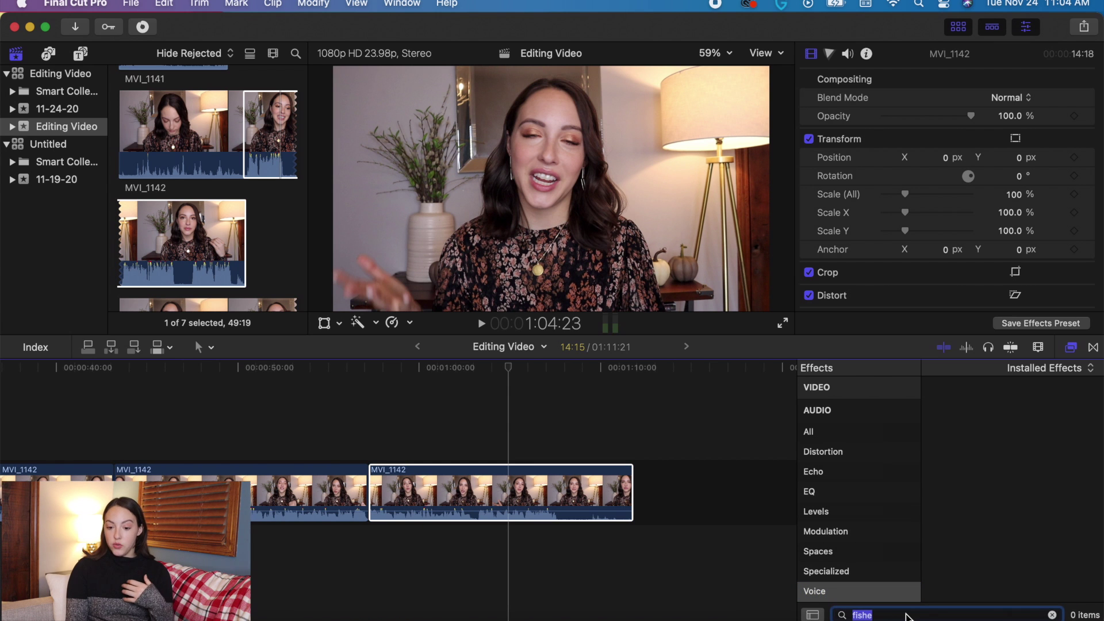
text(pitch)
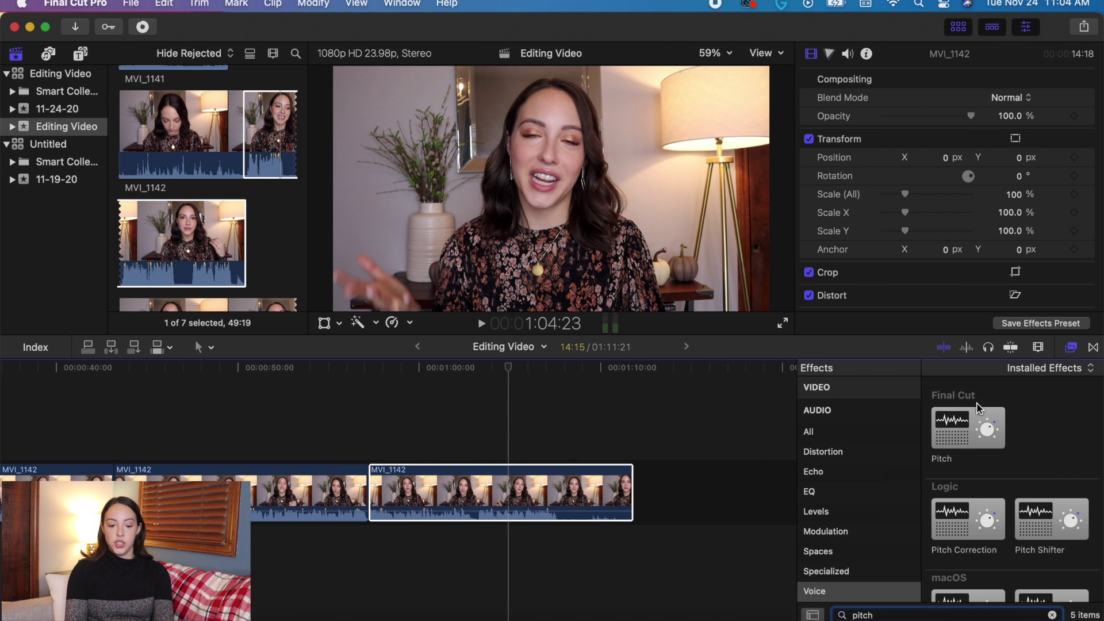
drag(973, 423, 475, 495)
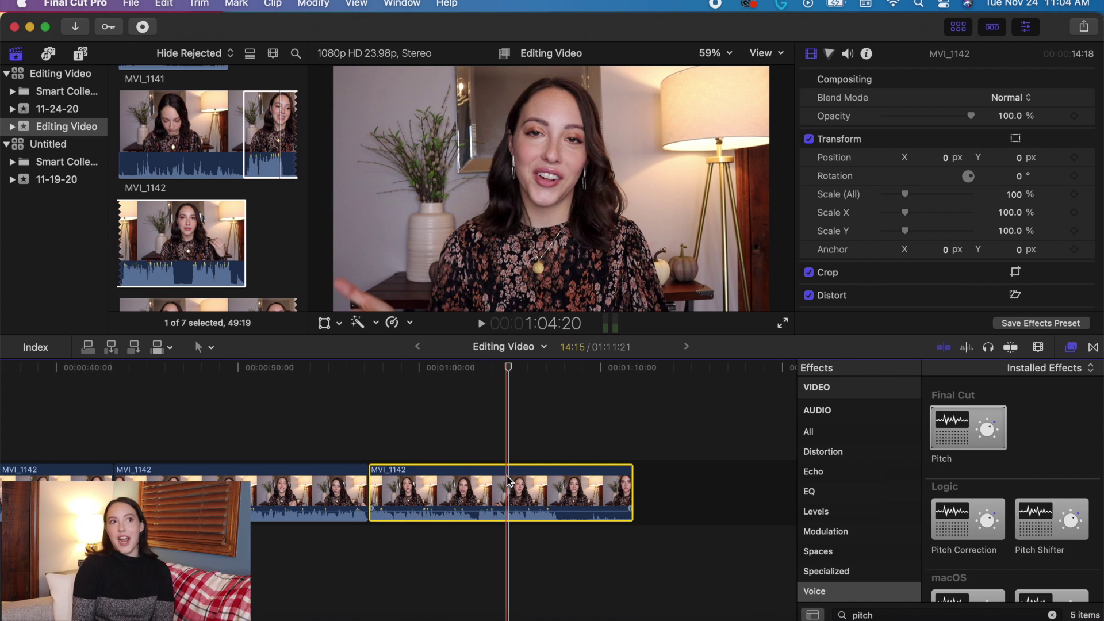
click(848, 55)
scroll(885, 179, down, 5)
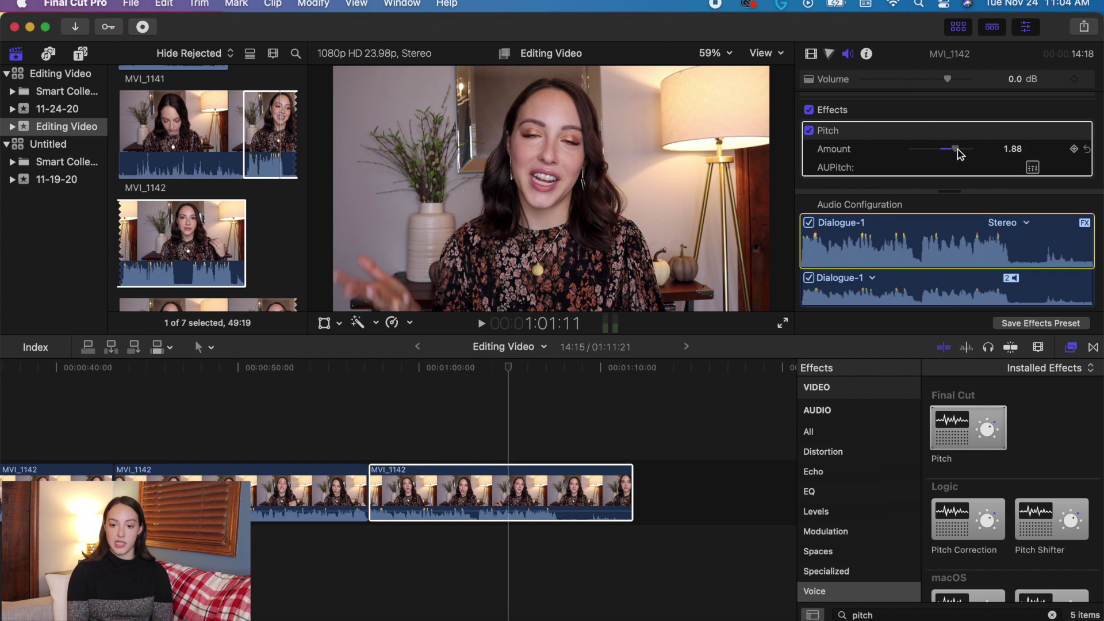
Step: Play the pitched clip, set the Pitch Amount to -2.75 and play it again
click(485, 439)
key(space)
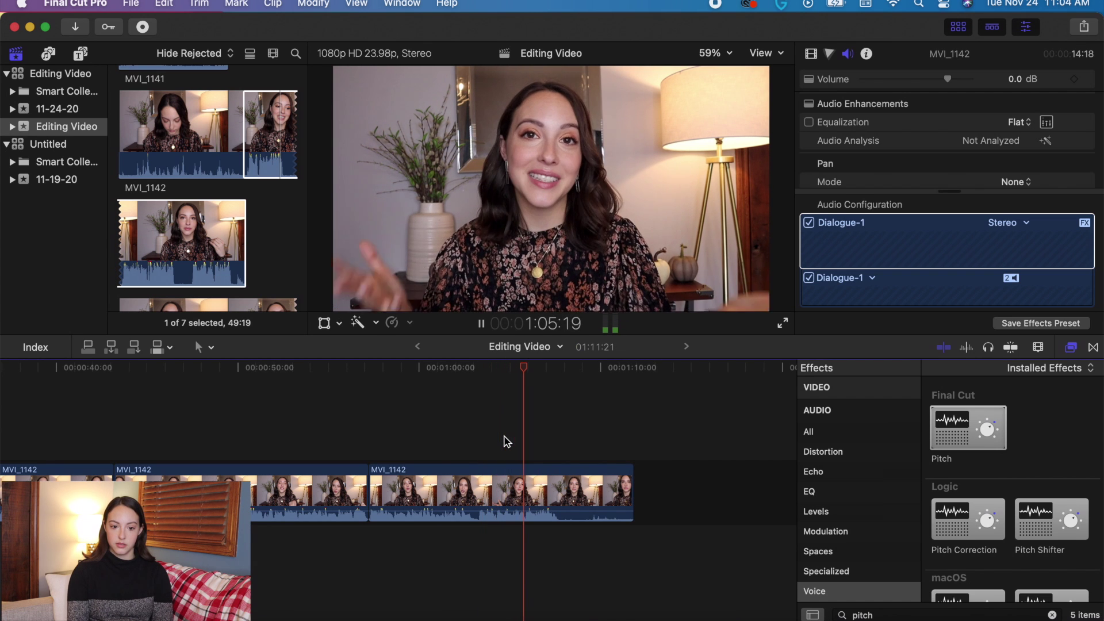
key(space)
scroll(933, 184, down, 5)
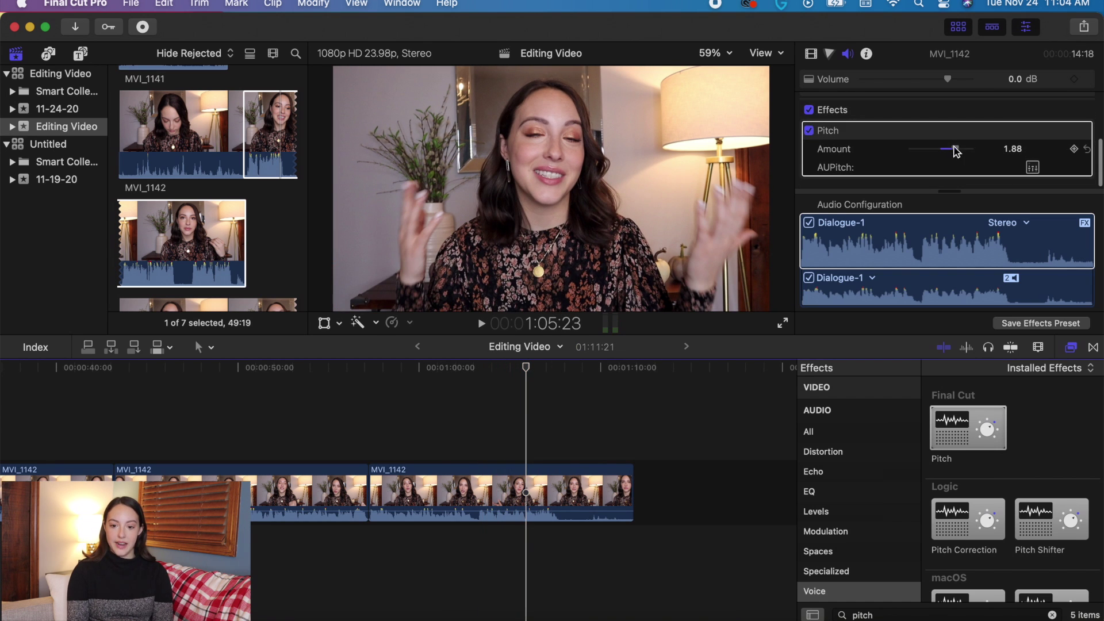
key(space)
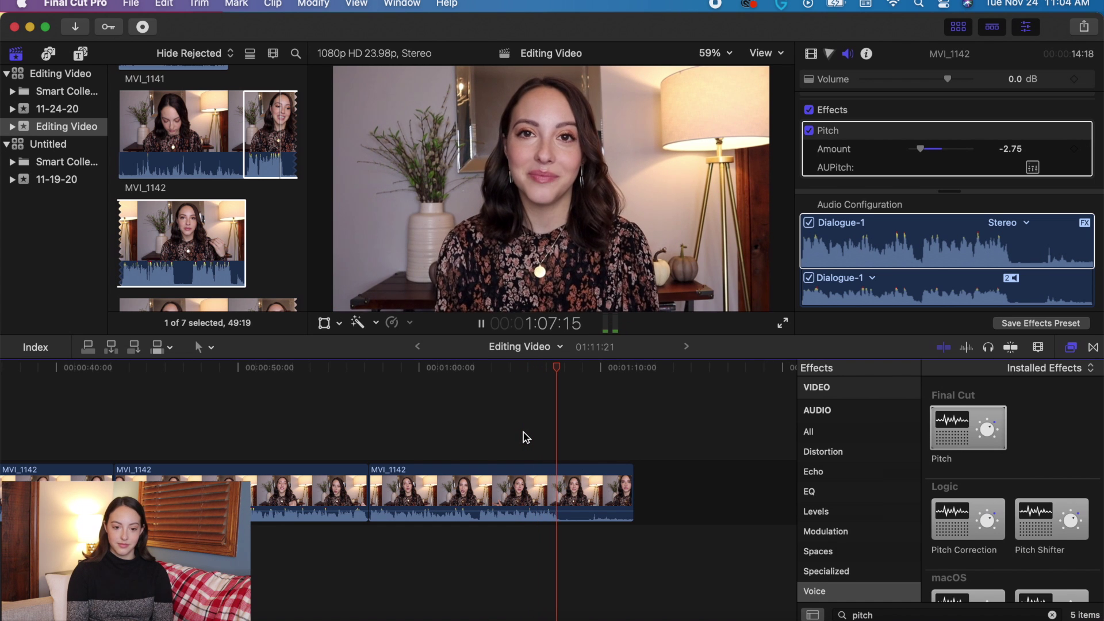
key(space)
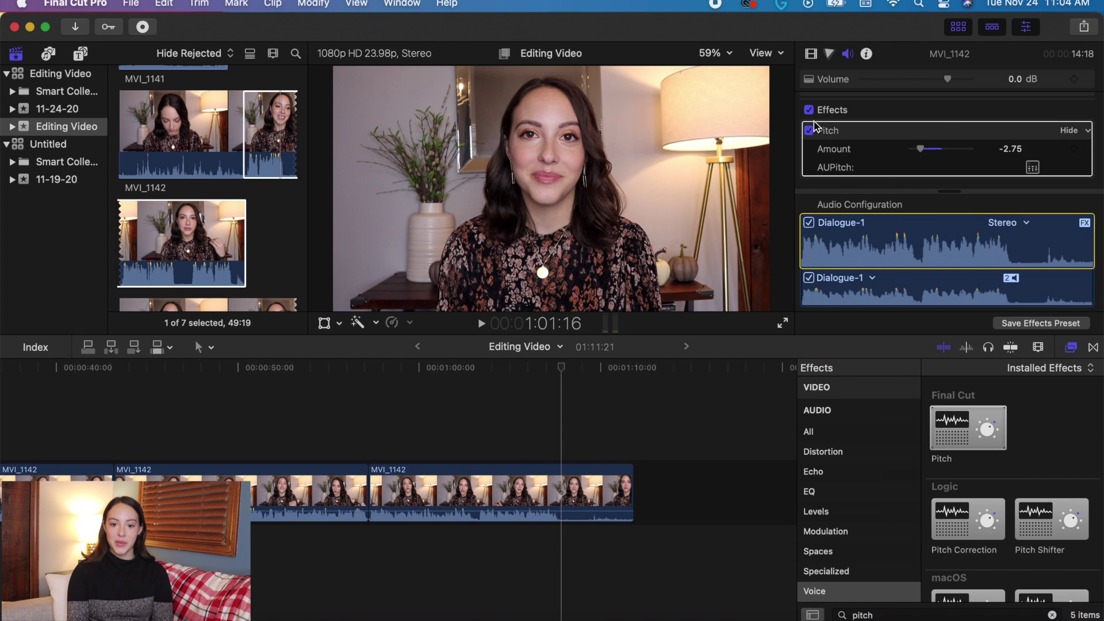
Step: Disable the Pitch effect on the last MVI_1142 clip, select the clip and open the editing commands
click(809, 131)
click(492, 494)
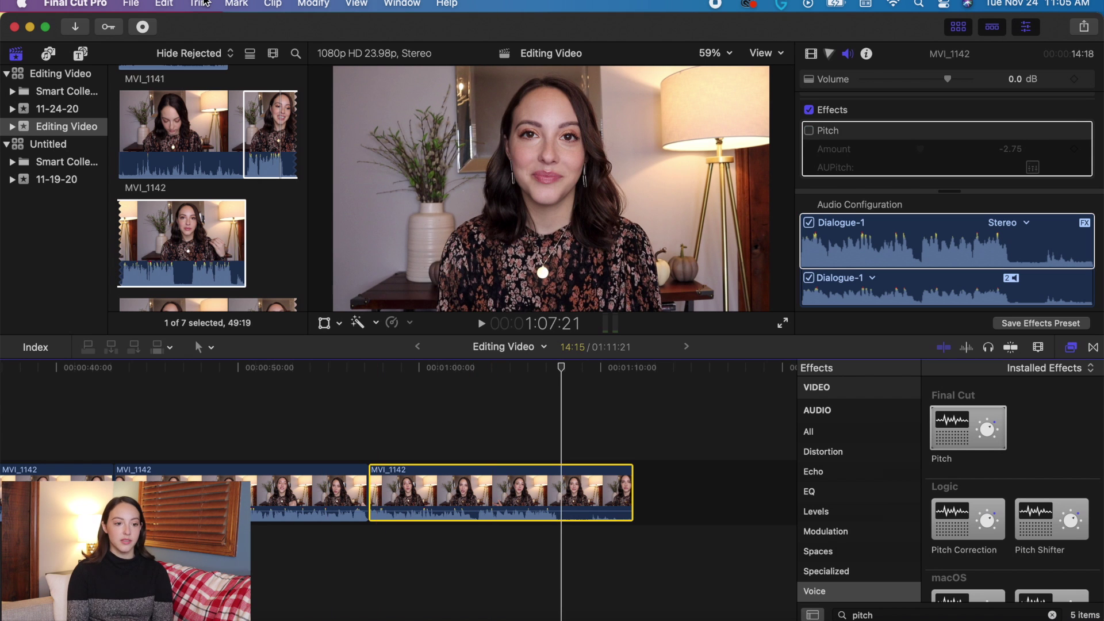
click(164, 4)
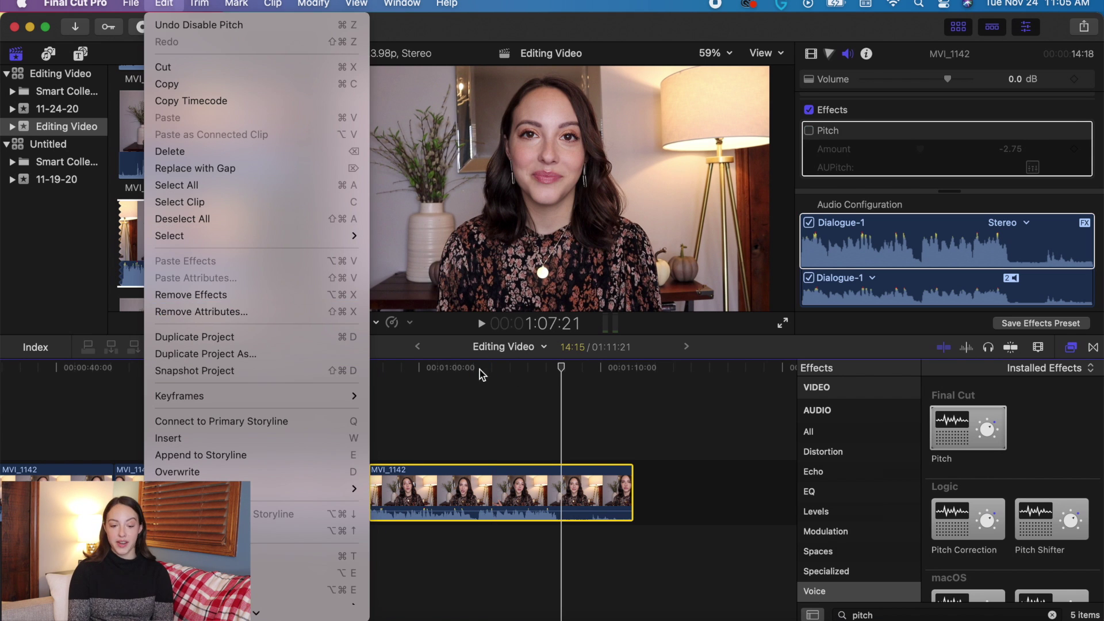
Step: Start an audio effects preset from the clip's Pitch effect and create a new preset category named "Presets"
click(1048, 328)
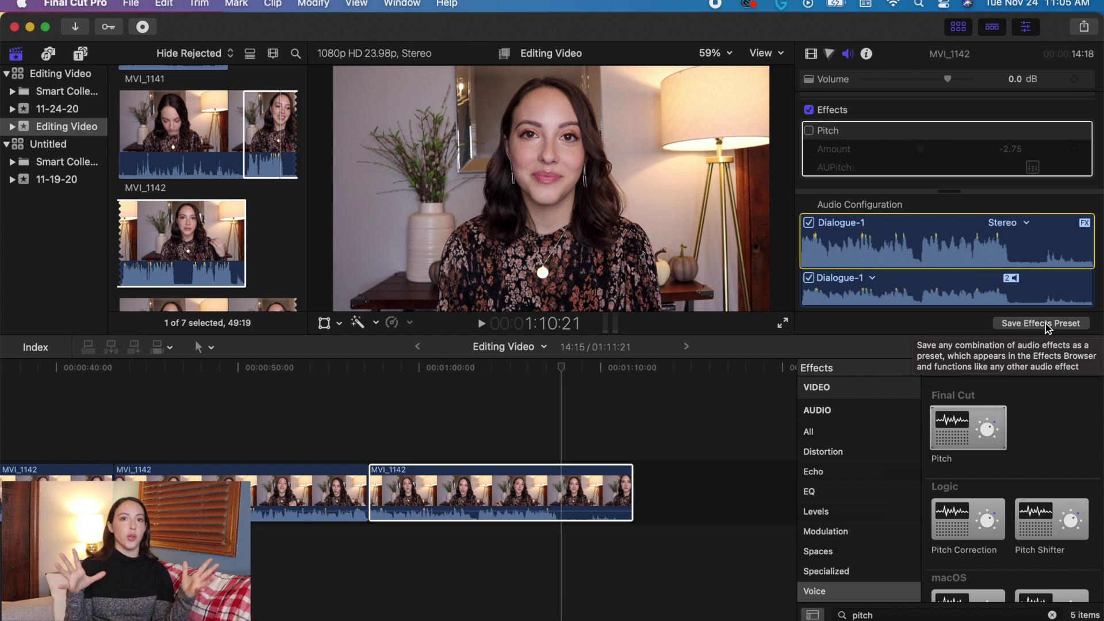
click(1040, 323)
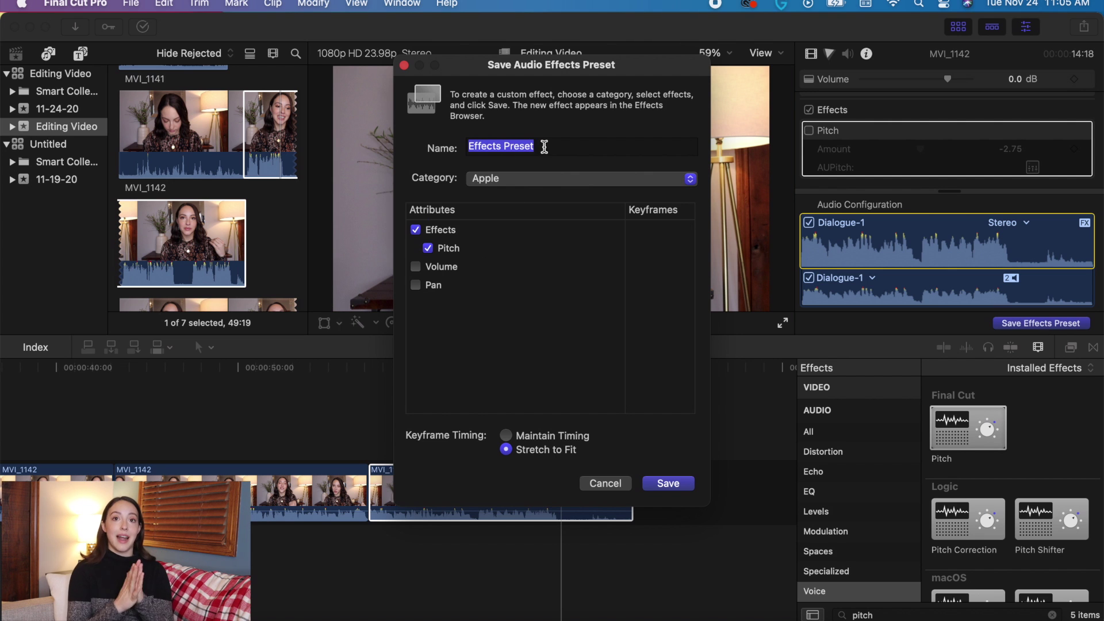
click(519, 176)
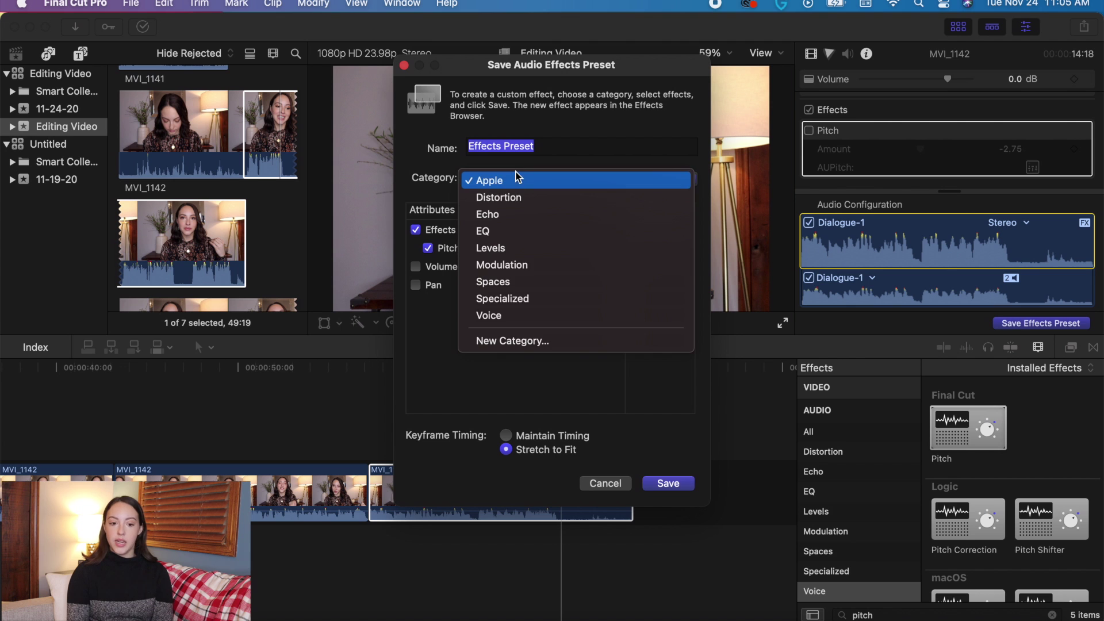
click(516, 340)
text(Prese)
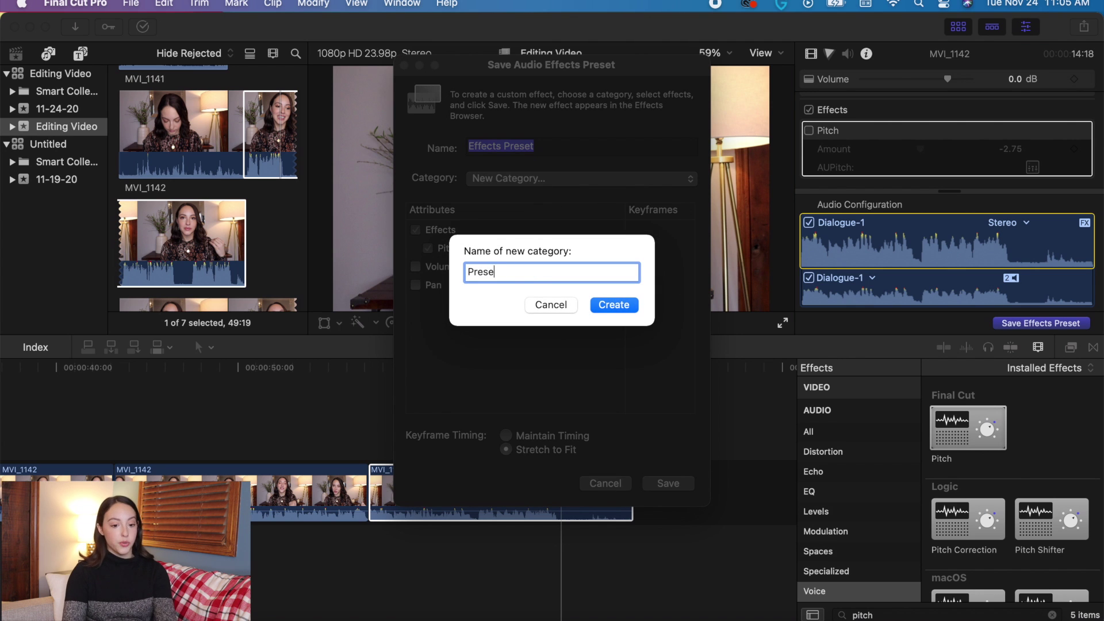
text(ts)
click(611, 303)
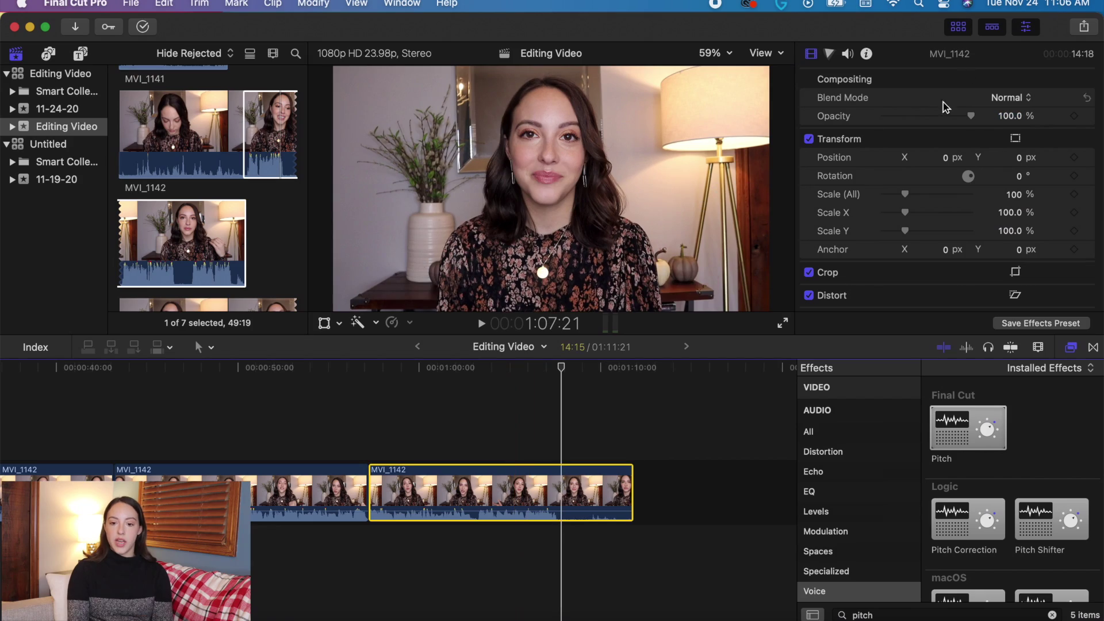
Step: Rotate the selected last MVI_1142 clip to 365.4° and scale it to 80%
scroll(892, 200, down, 5)
scroll(895, 195, up, 5)
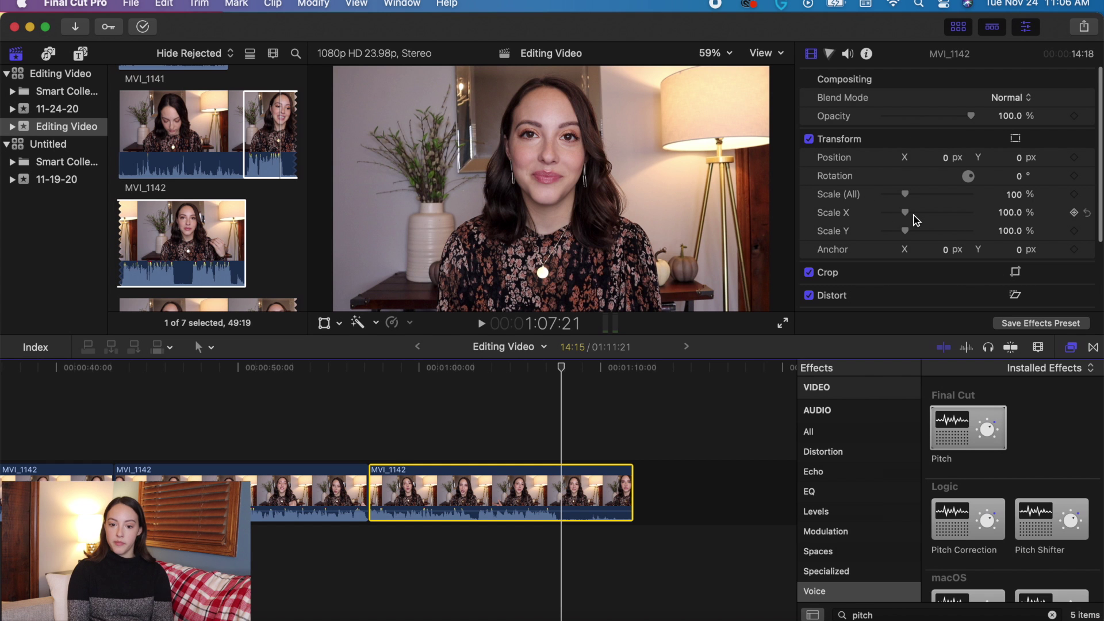
mouse_move(977, 177)
mouse_down()
mouse_move(949, 182)
mouse_move(959, 202)
mouse_move(992, 207)
mouse_move(991, 173)
mouse_up()
mouse_move(905, 194)
mouse_down()
mouse_move(930, 195)
mouse_move(881, 200)
mouse_move(905, 207)
mouse_up()
Step: Set the clip's Position to X 500 px and Y 500 px
click(946, 159)
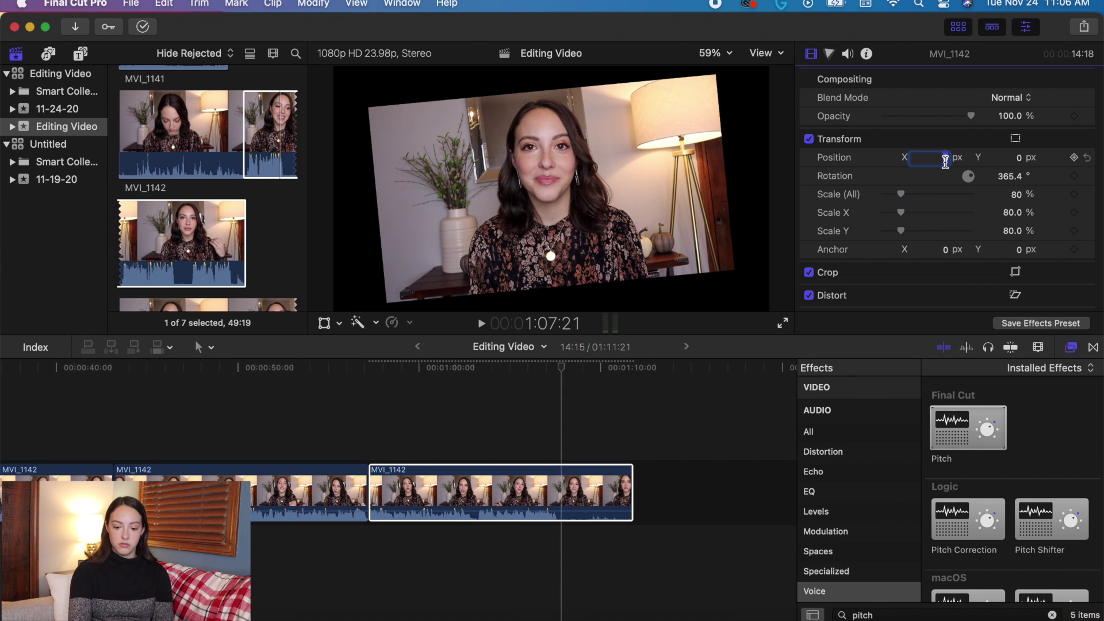
text(500)
key(Return)
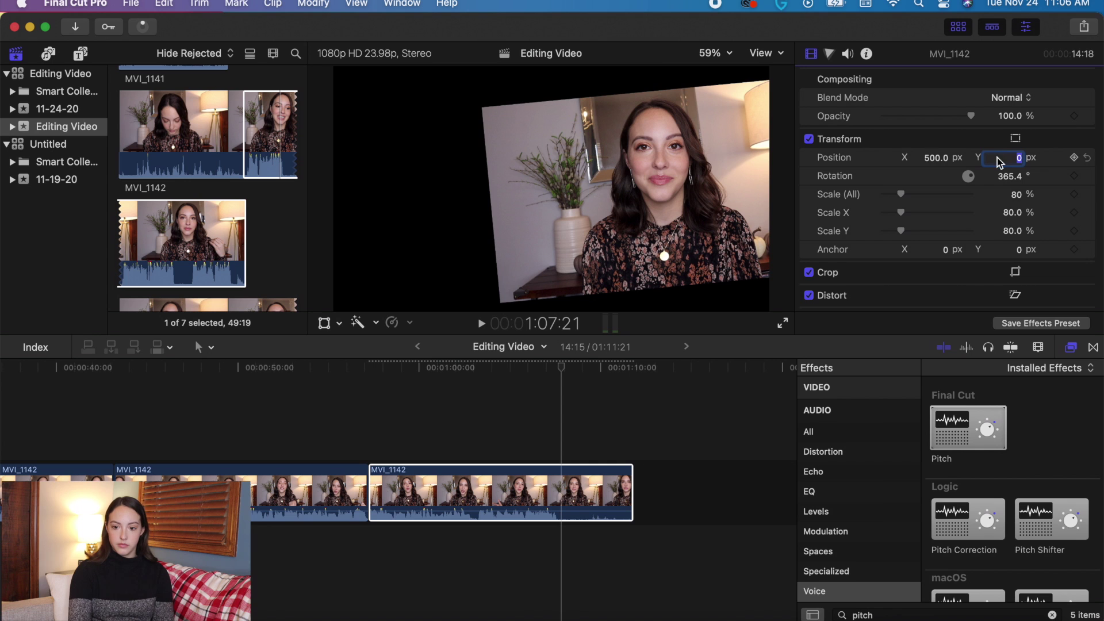
text(500)
key(Return)
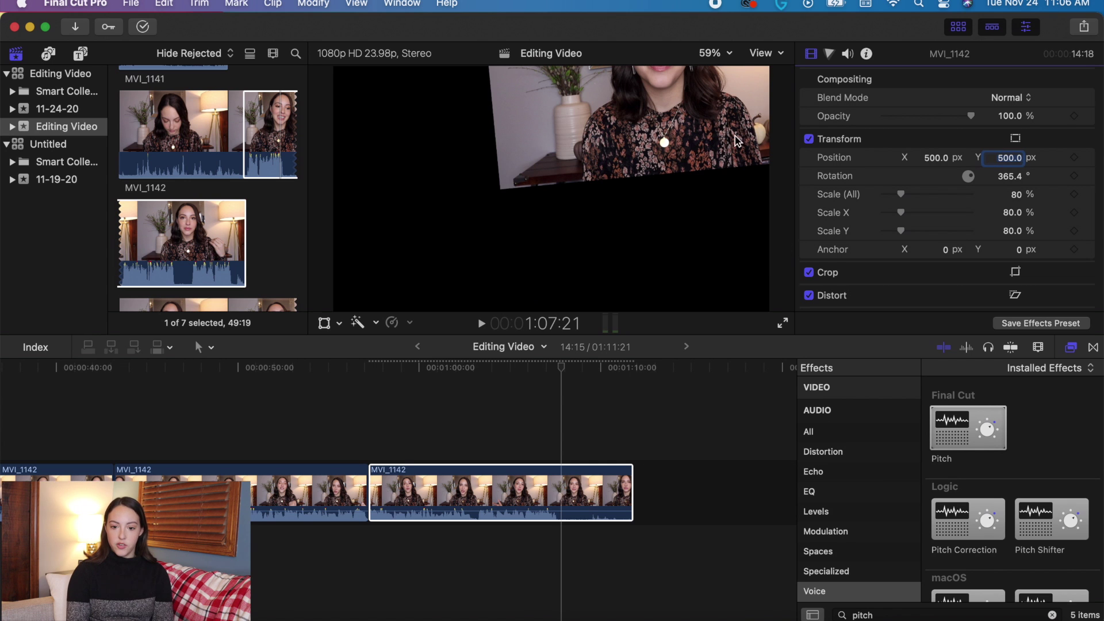
Step: Disable and re-enable the clip's Transform settings, then reset them to their defaults
click(809, 139)
click(810, 139)
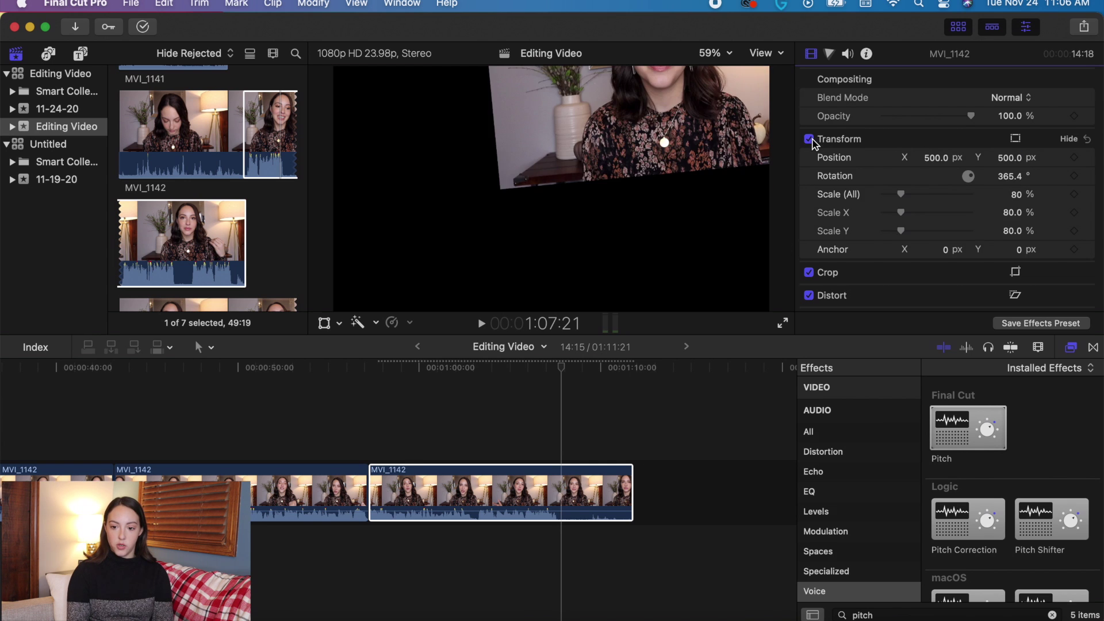
click(1088, 140)
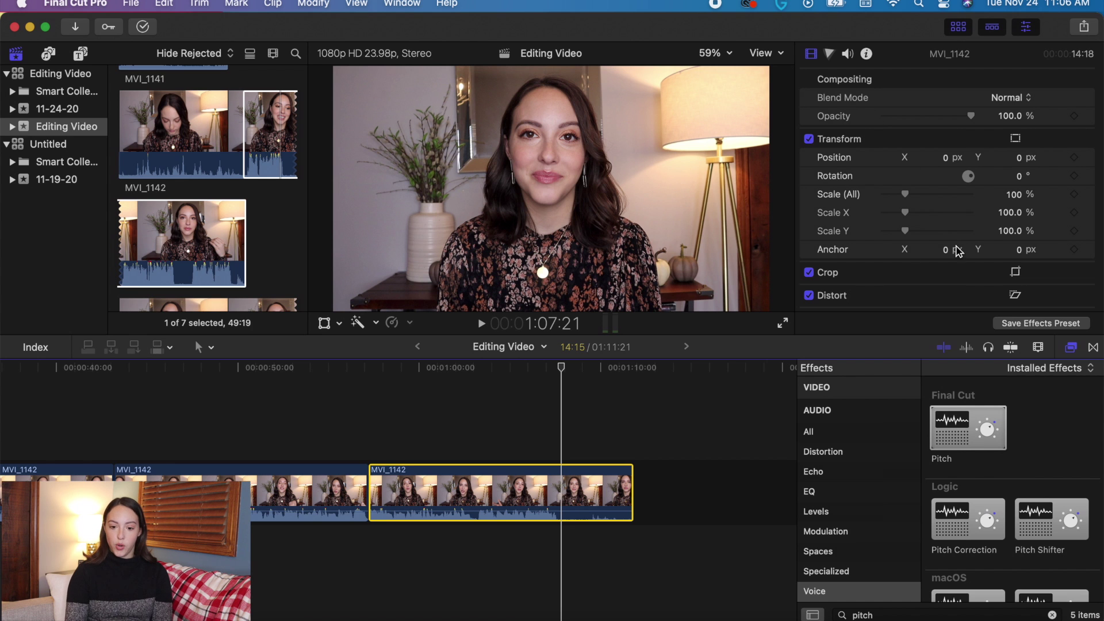
Step: Hide the inspector and show it again, two times in a row
click(1028, 34)
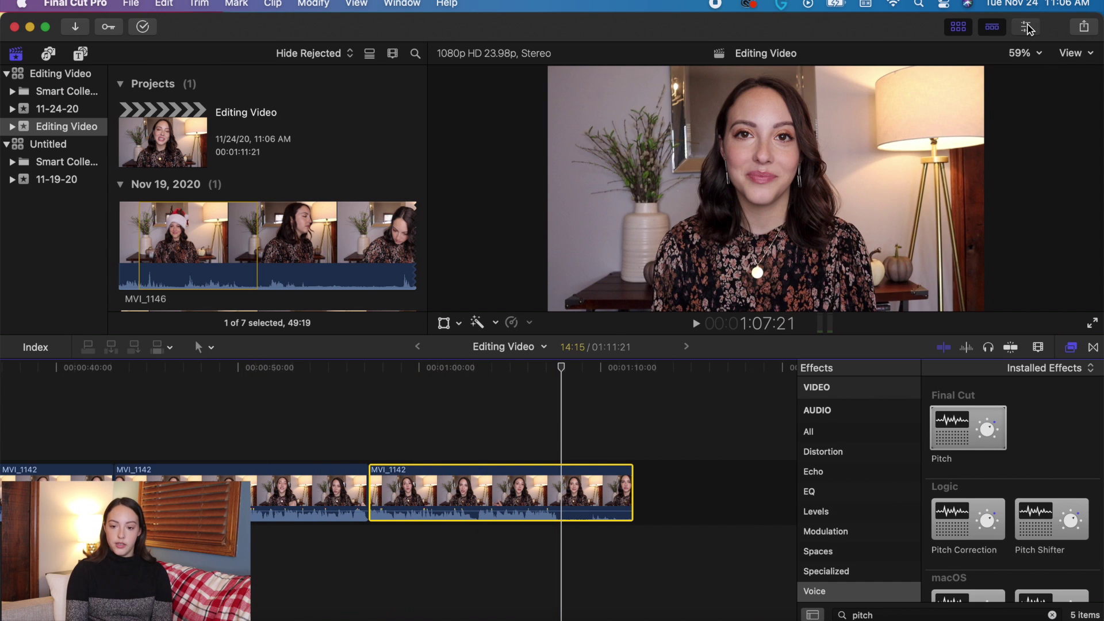
click(1027, 28)
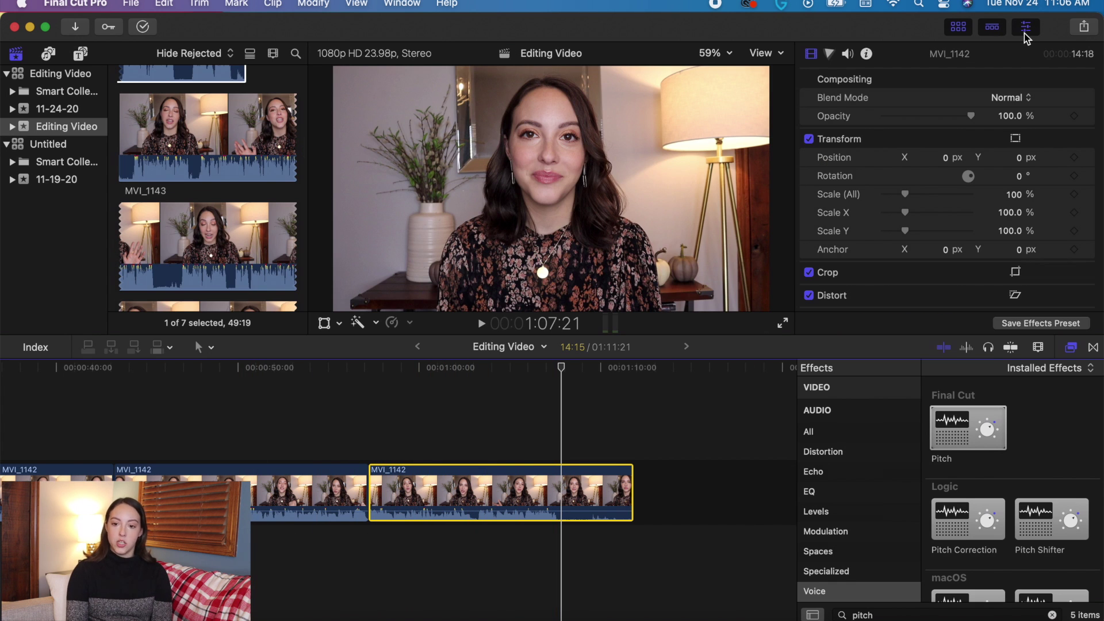
click(1024, 34)
click(1028, 32)
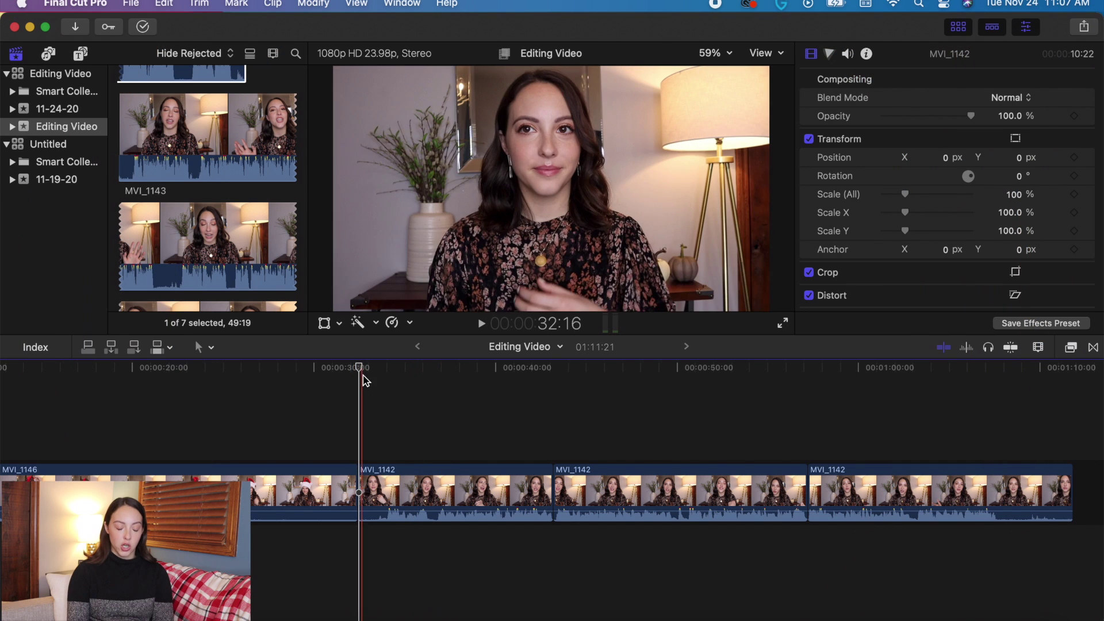
Step: Add a Cross Dissolve at the cut between MVI_1146 and the first MVI_1142 clip and select its edge
click(372, 369)
mouse_move(377, 373)
mouse_down()
mouse_move(409, 380)
mouse_move(357, 379)
mouse_up()
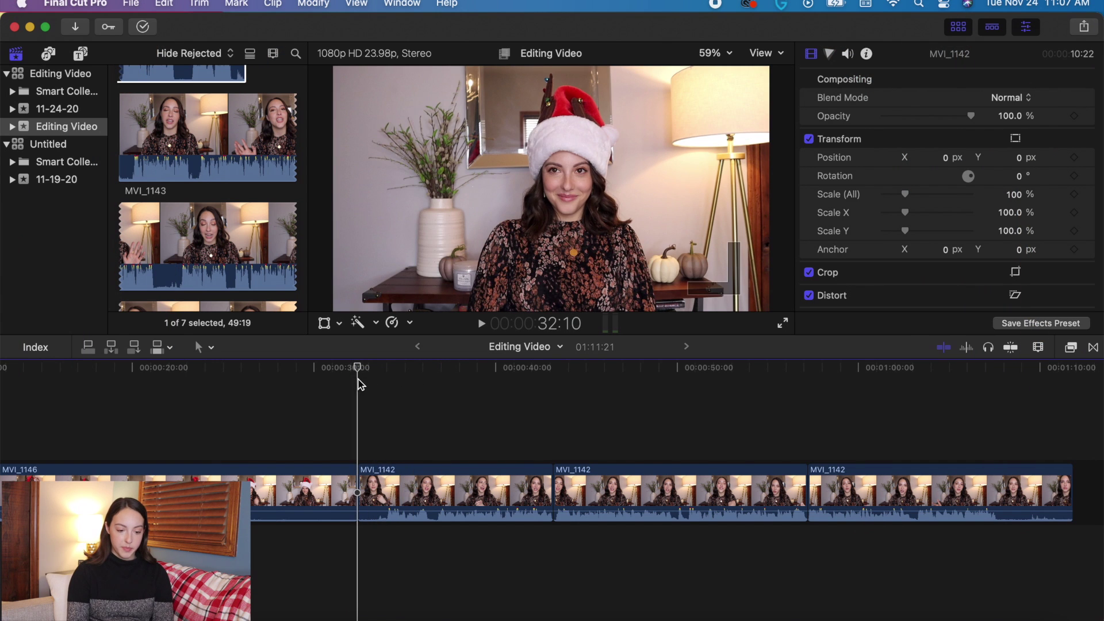
key(super+equal)
key(super+equal)
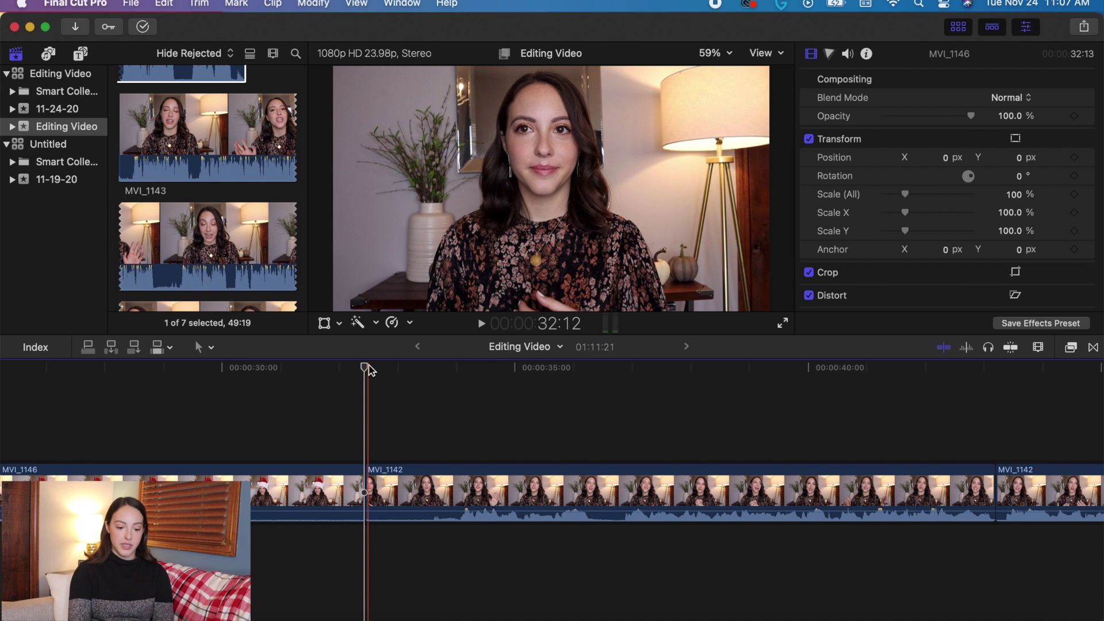
key(super+t)
click(366, 501)
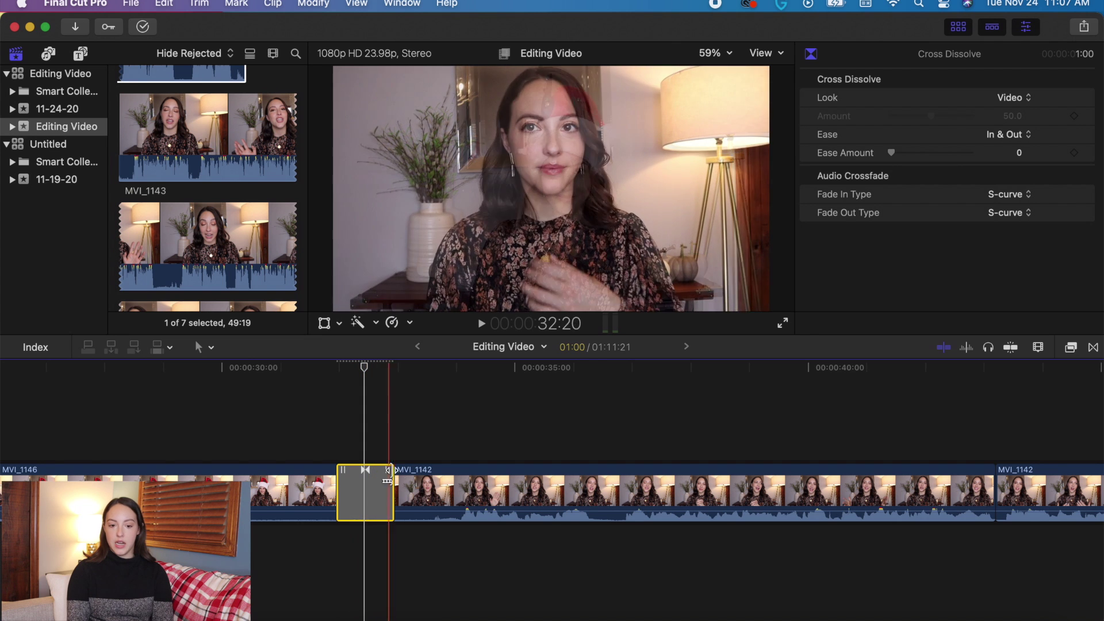
click(389, 480)
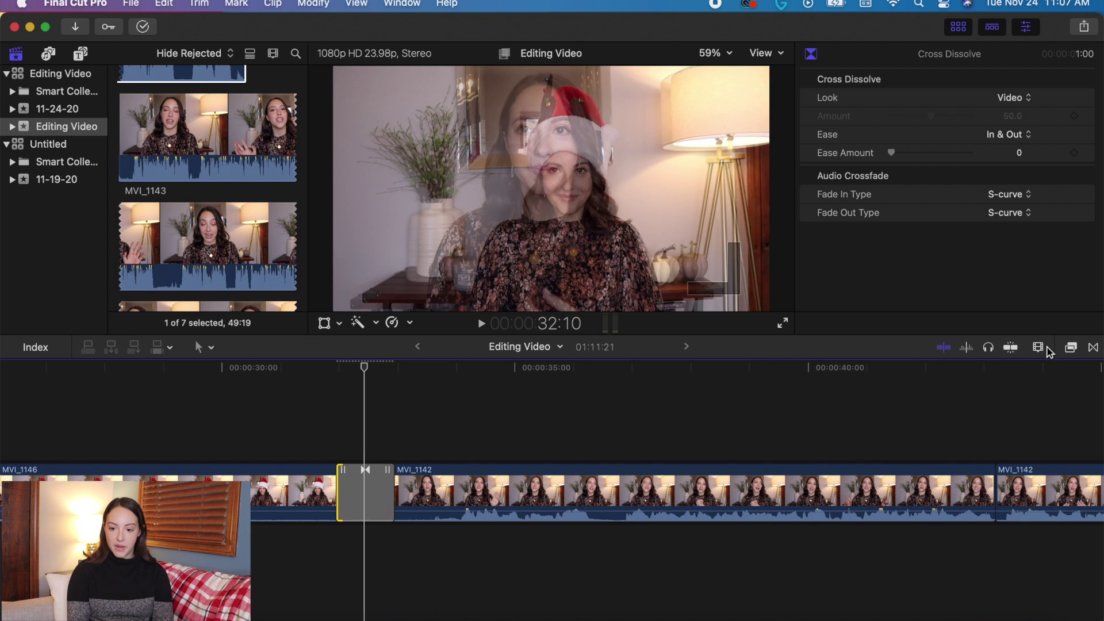
Step: Browse all installed transitions and replace the Cross Dissolve between MVI_1146 and MVI_1142 with Earthquake
click(1093, 348)
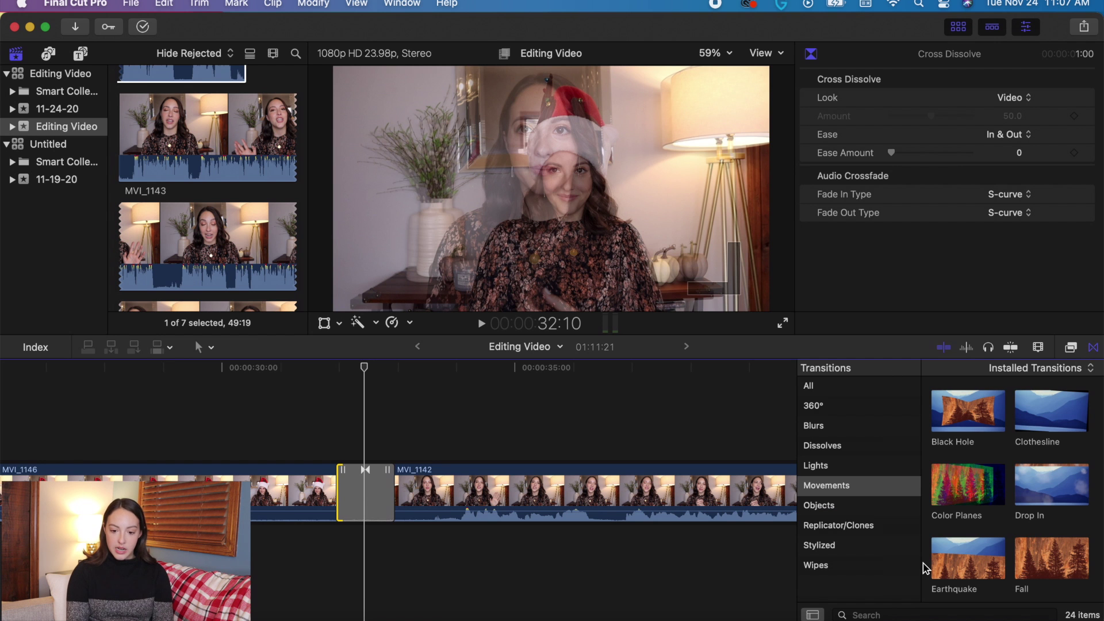
click(811, 388)
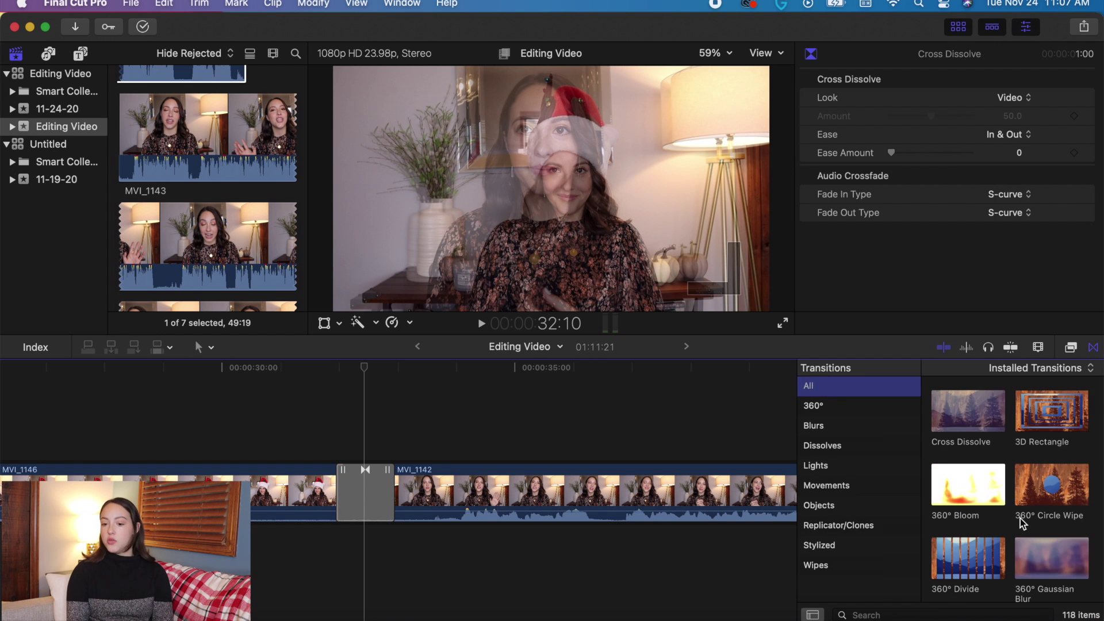
scroll(1022, 523, down, 2)
scroll(1022, 524, down, 20)
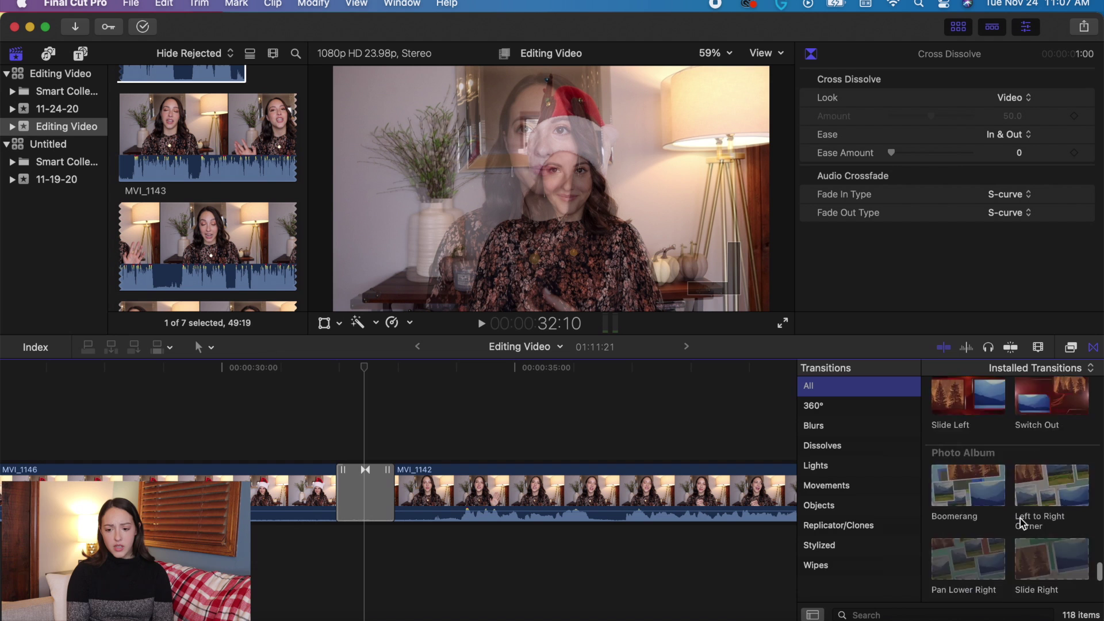
scroll(1022, 524, up, 20)
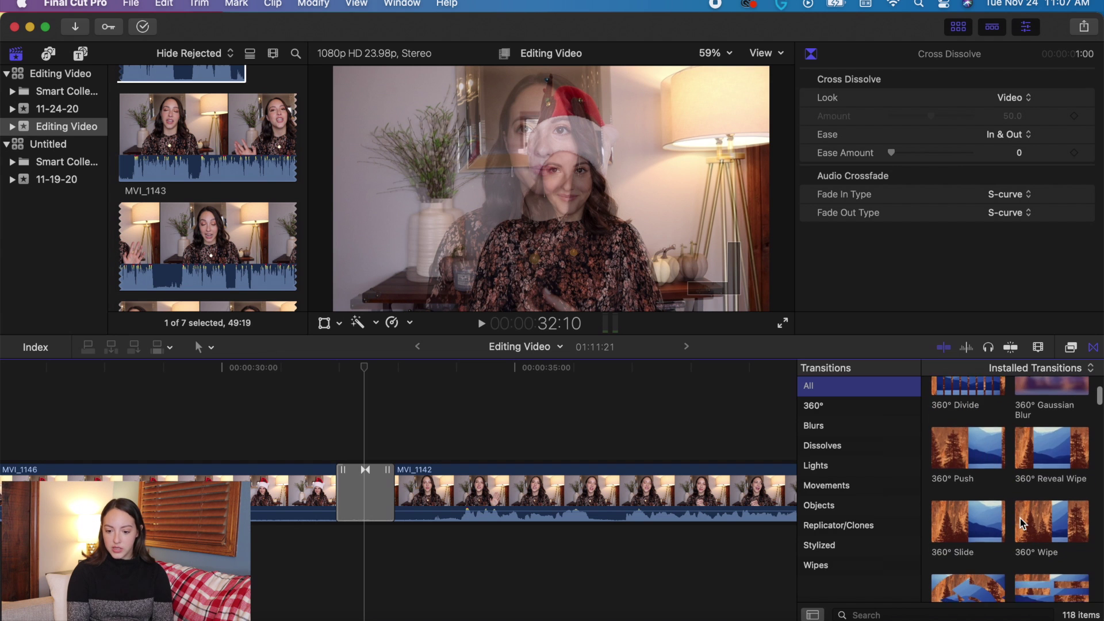
scroll(1022, 520, down, 10)
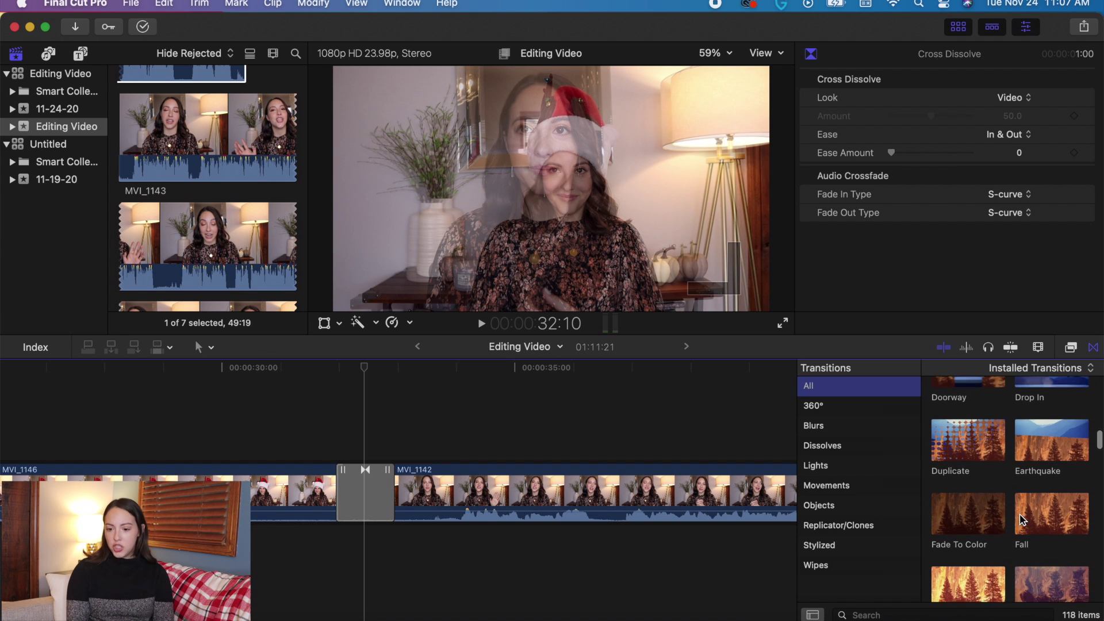
drag(1047, 454, 354, 494)
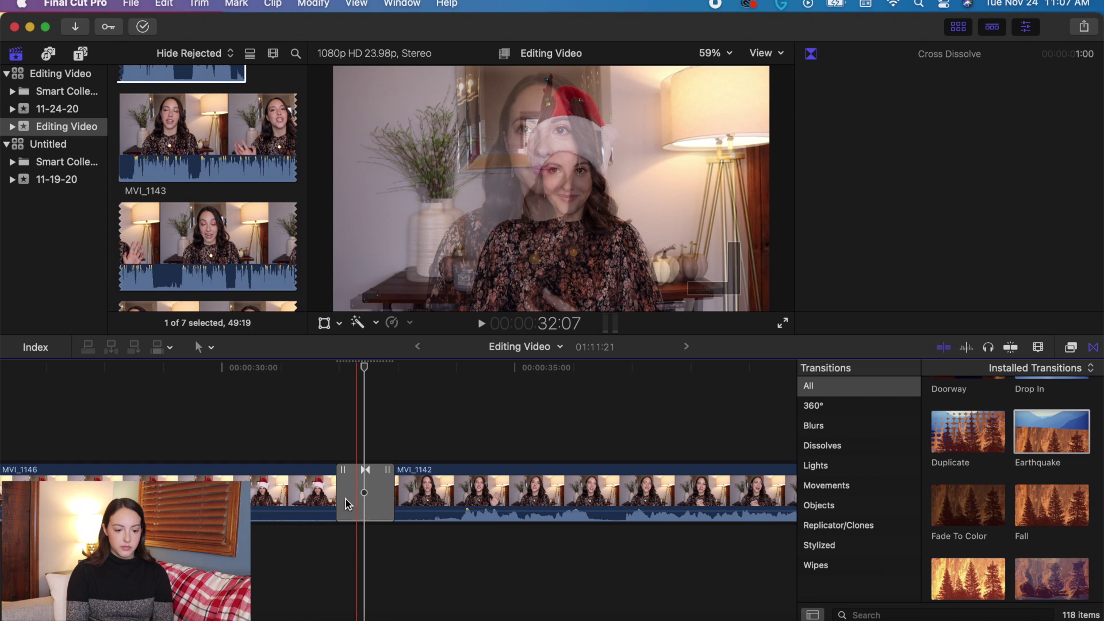
Step: Play the timeline from just before the Earthquake transition through to the MVI_1142 clip
click(301, 452)
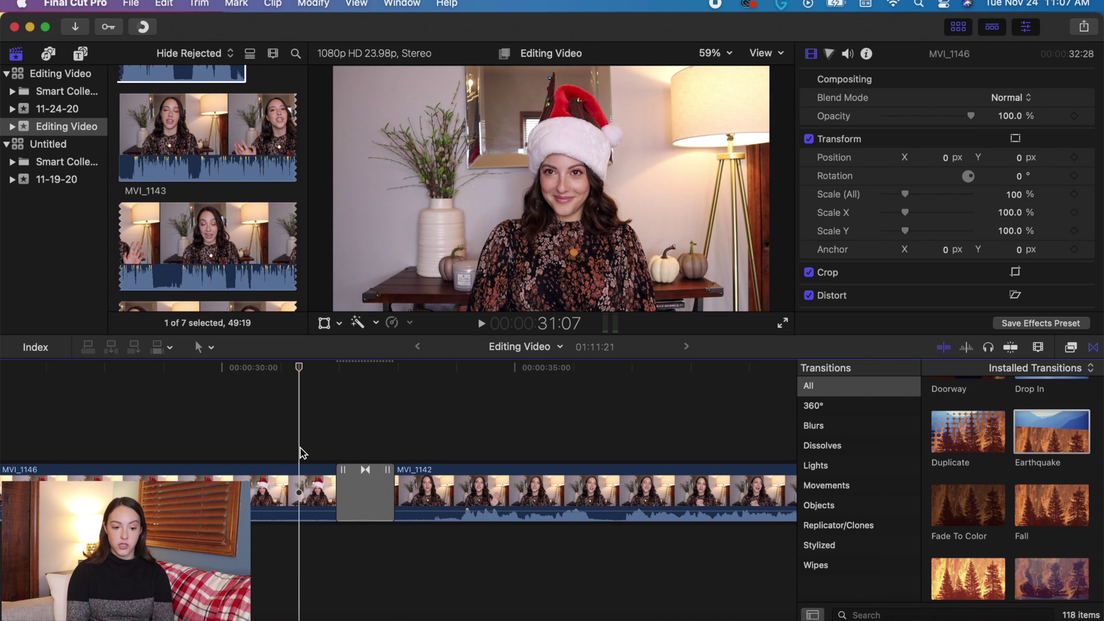
key(space)
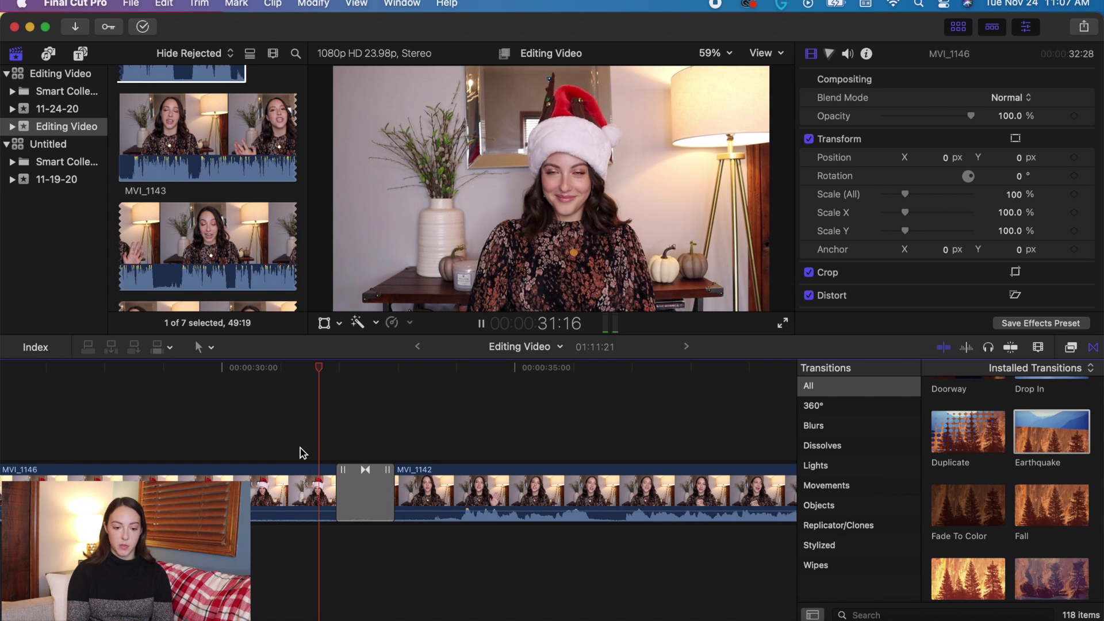
key(space)
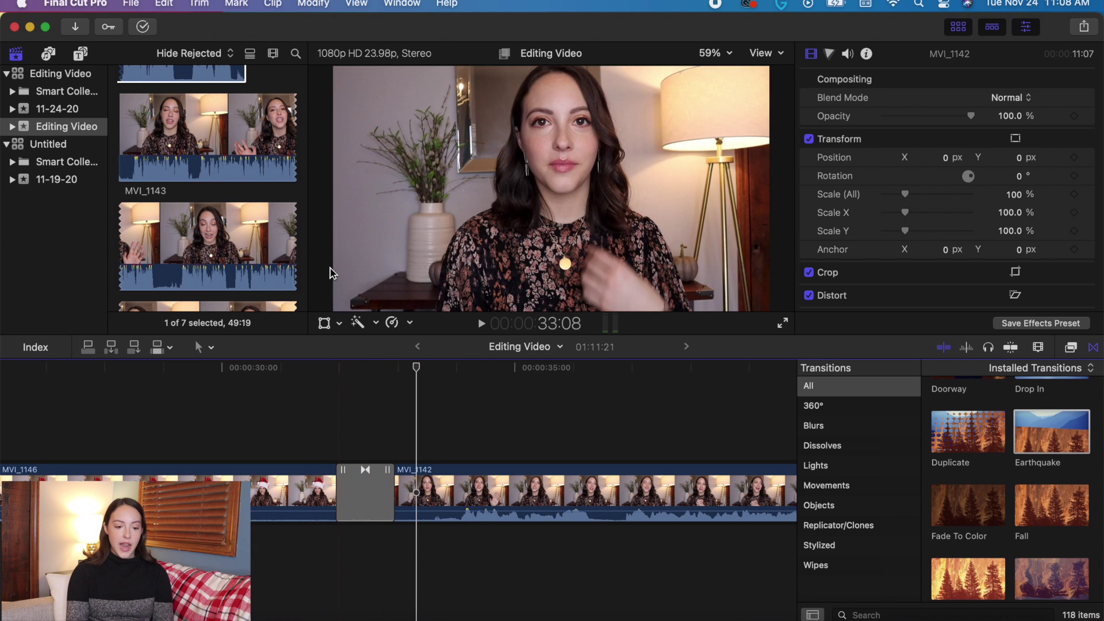
Step: Select the Earthquake transition and open it in the precision editor to access its edge handles
click(368, 485)
mouse_move(338, 485)
mouse_down()
mouse_move(298, 483)
mouse_move(348, 480)
mouse_up()
double_click(327, 486)
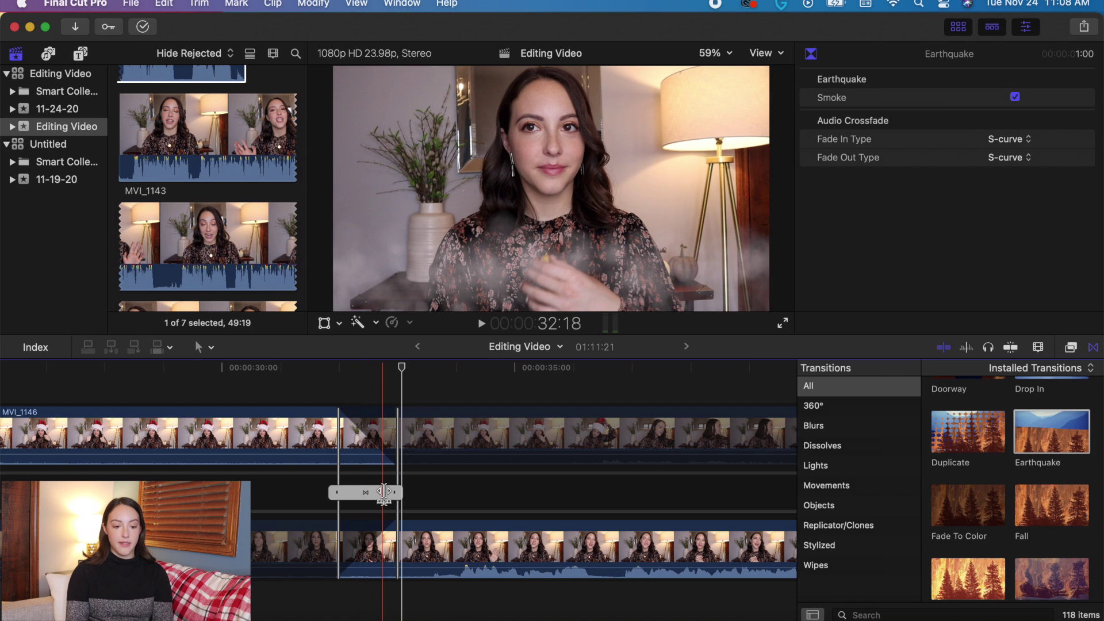
click(394, 494)
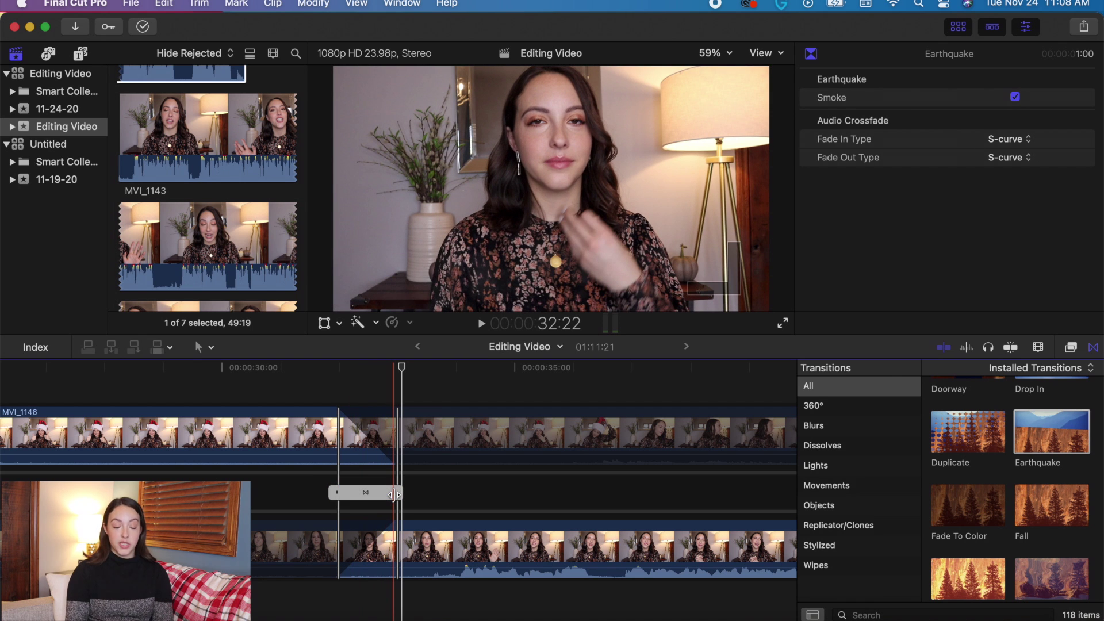
double_click(394, 493)
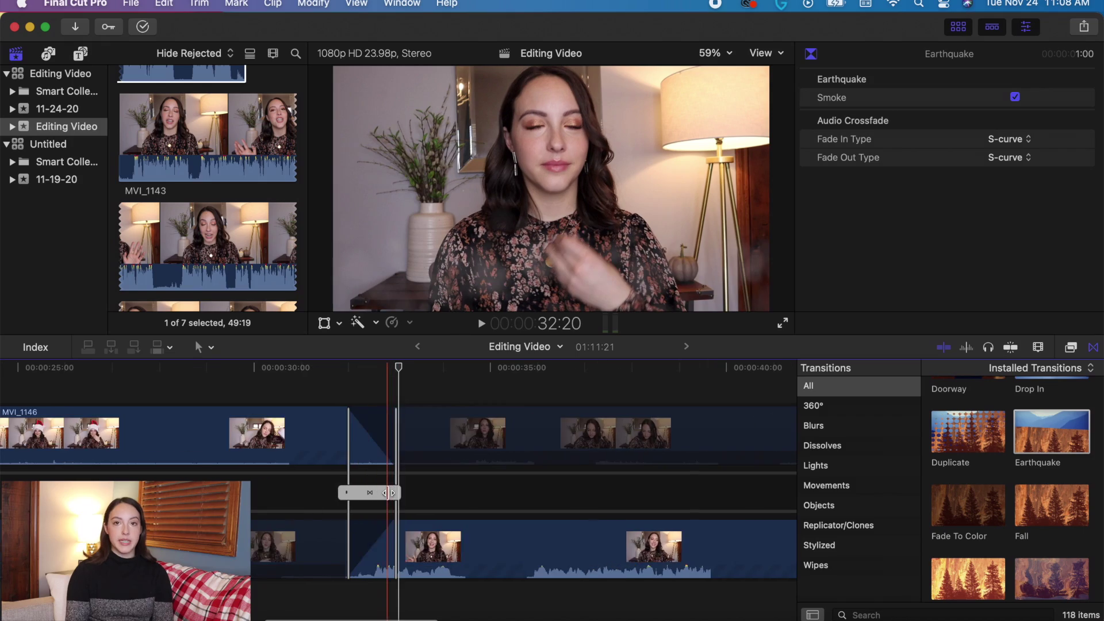
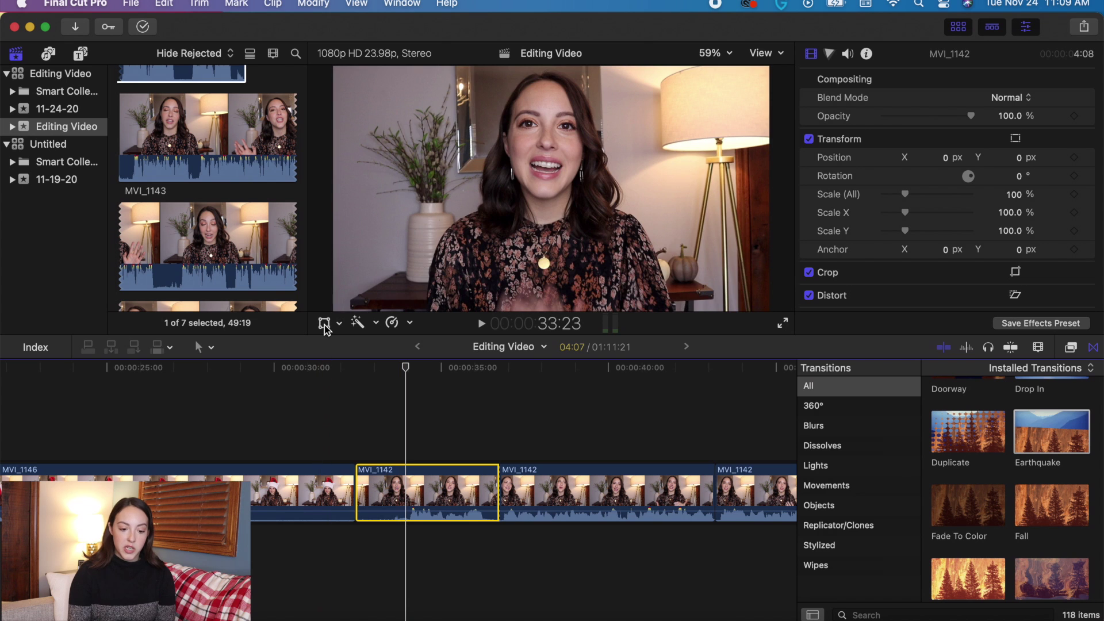
Step: Crop the selected first MVI_1142 clip to a smaller upper-middle area around the speaker's face and play the result
click(340, 323)
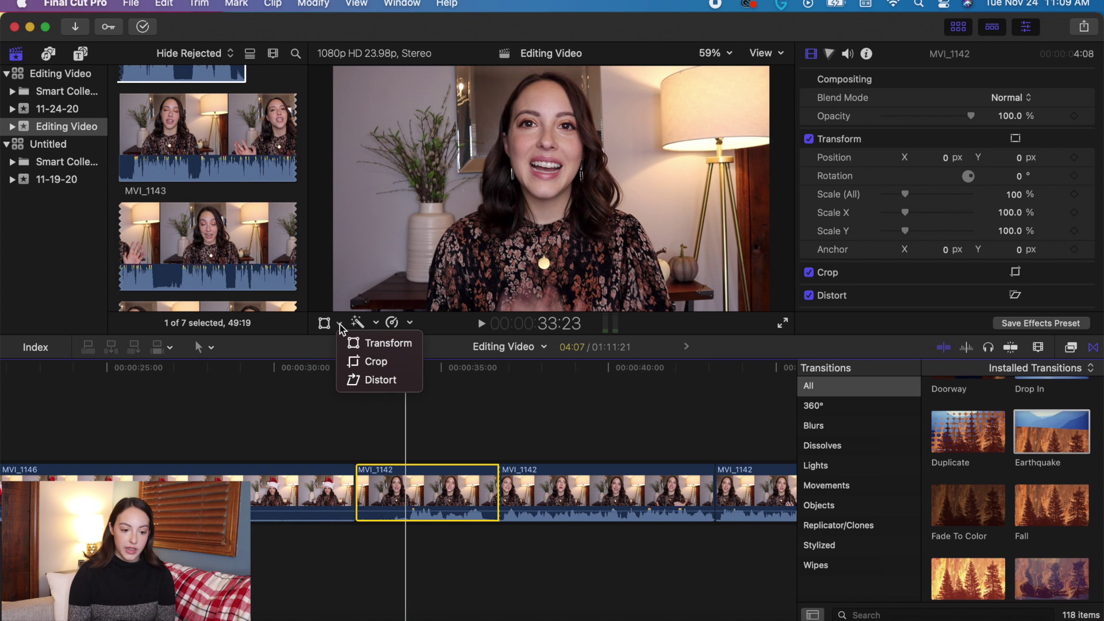
click(362, 362)
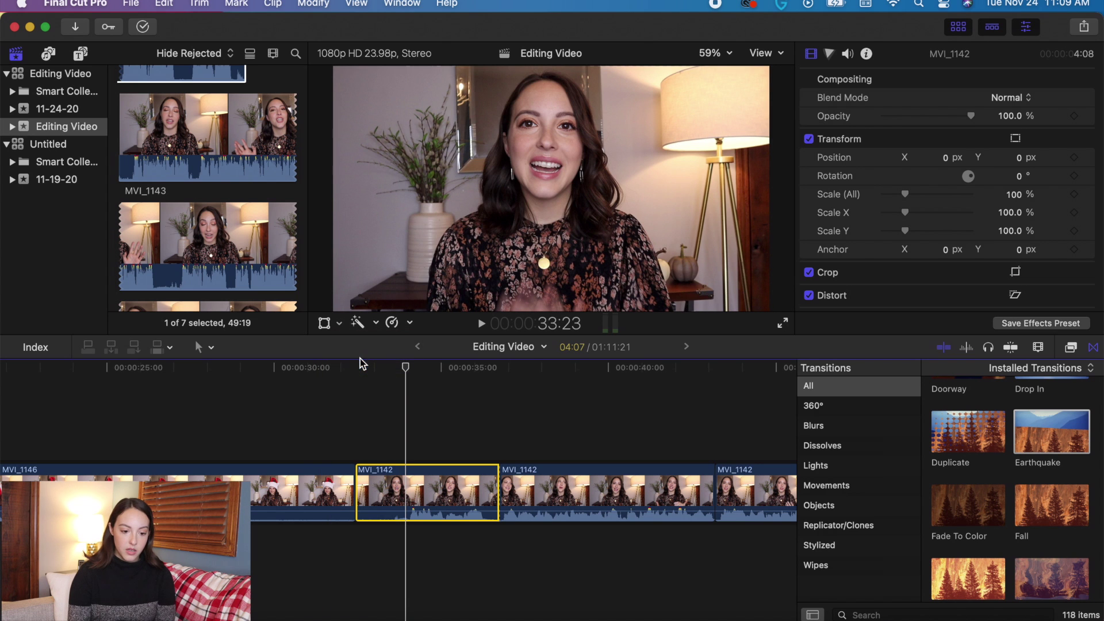
click(538, 294)
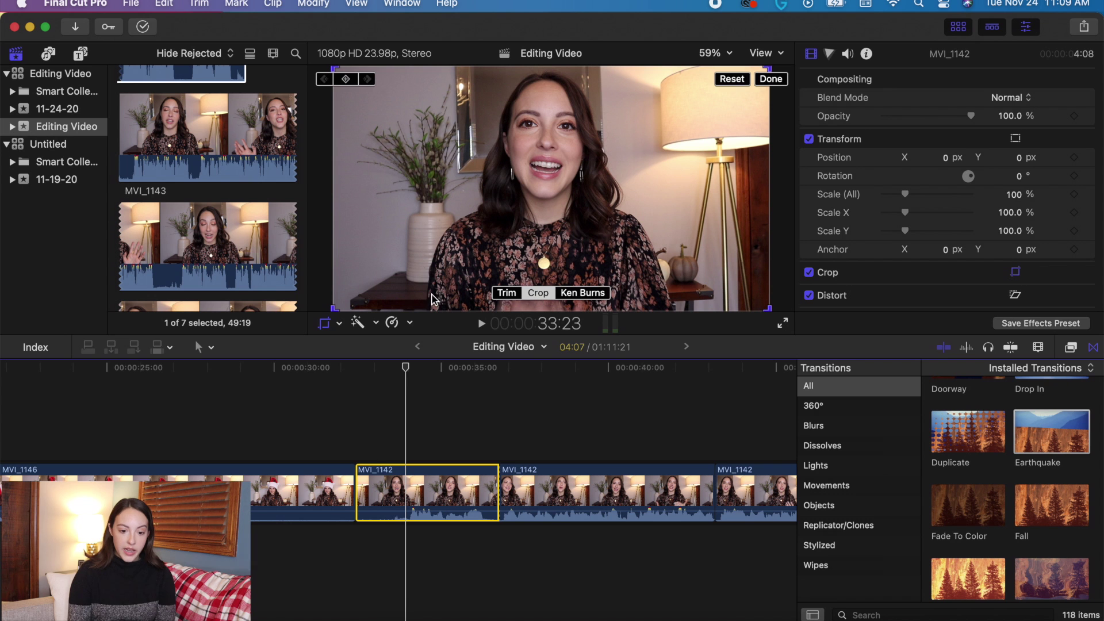
drag(335, 309, 486, 230)
drag(768, 69, 712, 69)
drag(686, 192, 620, 195)
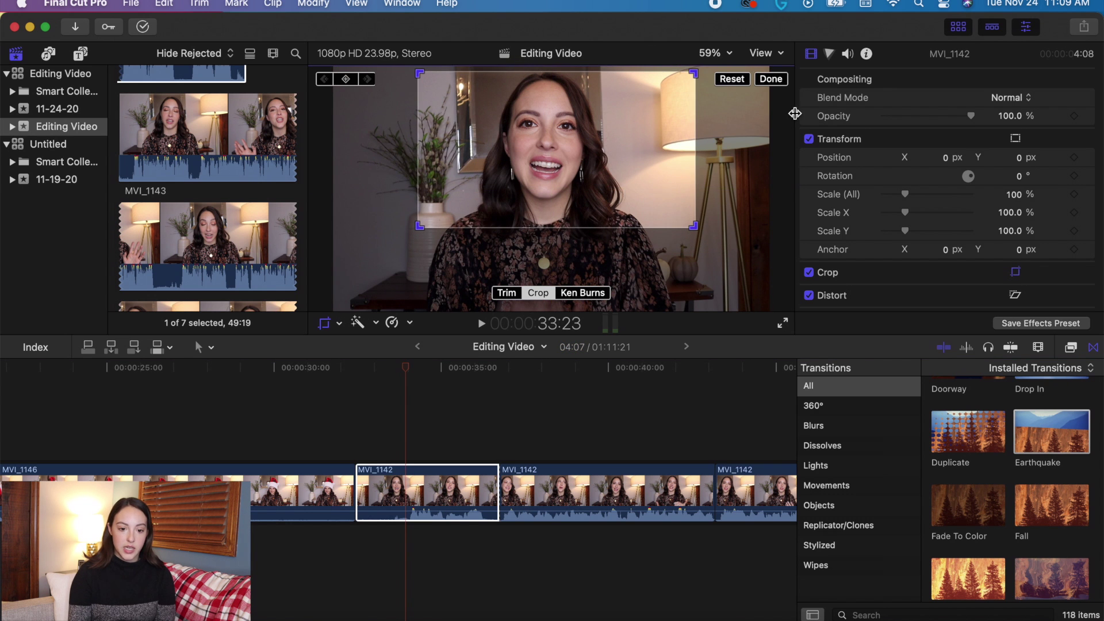
click(771, 79)
click(343, 433)
key(space)
Step: Reopen the crop controls for the first MVI_1142 clip and reset its crop
click(339, 323)
click(368, 362)
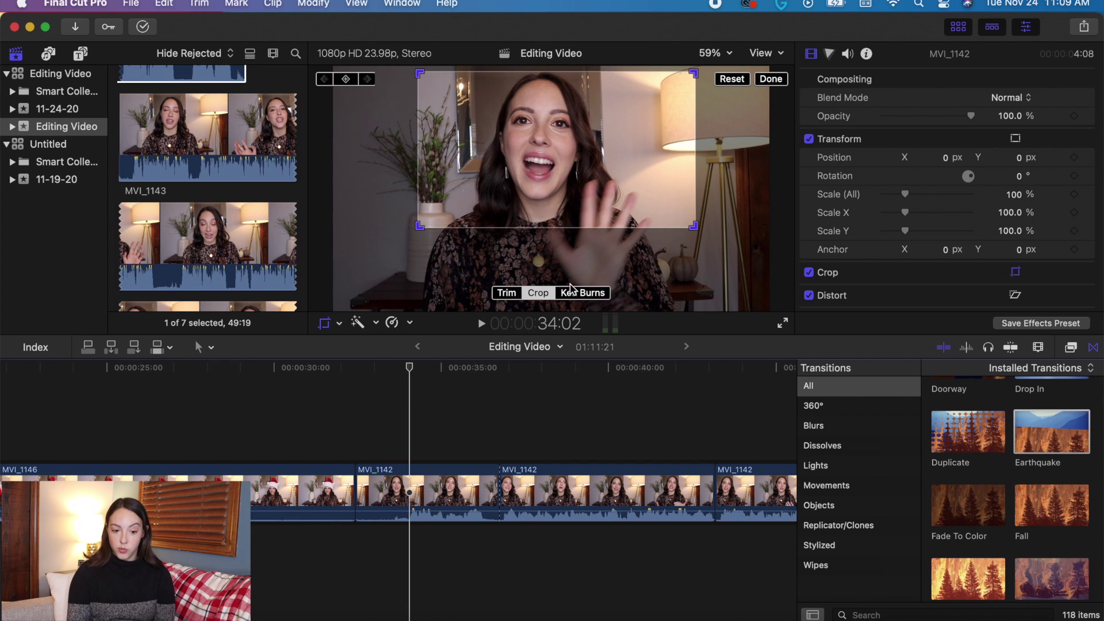
click(725, 82)
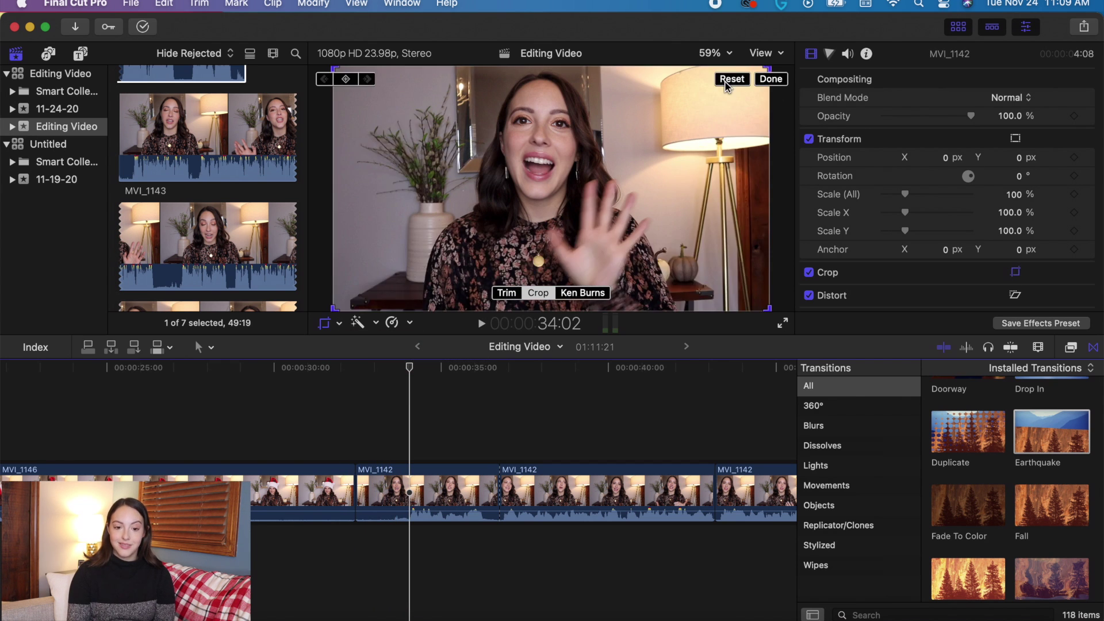
Step: Apply the Ken Burns effect to the first MVI_1142 clip with a tighter End frame and play the move
click(578, 293)
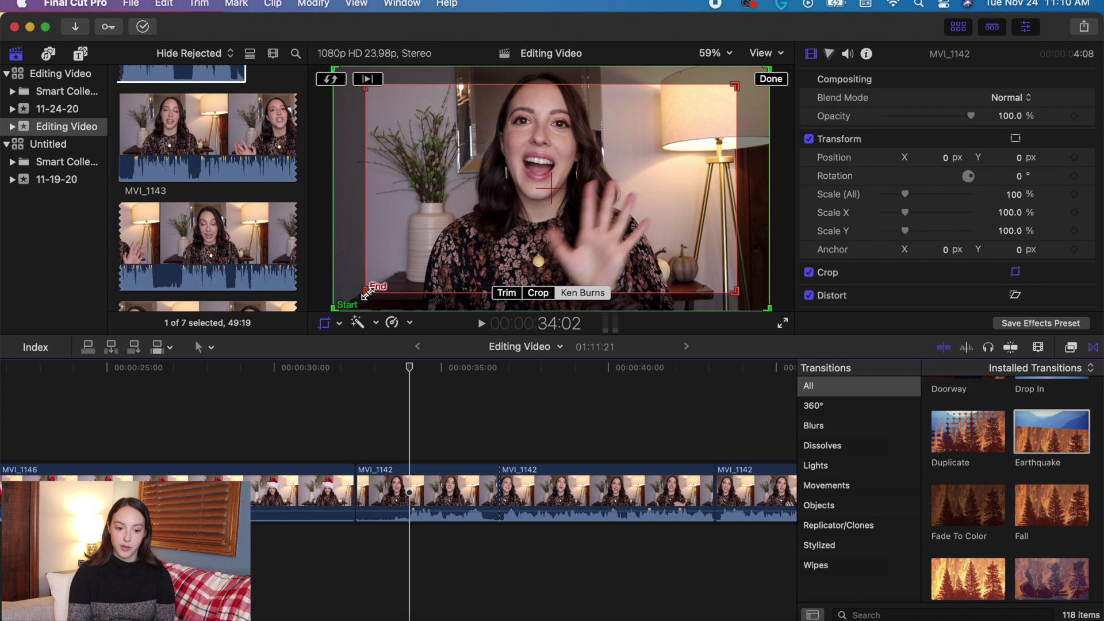
drag(367, 294, 406, 249)
click(769, 80)
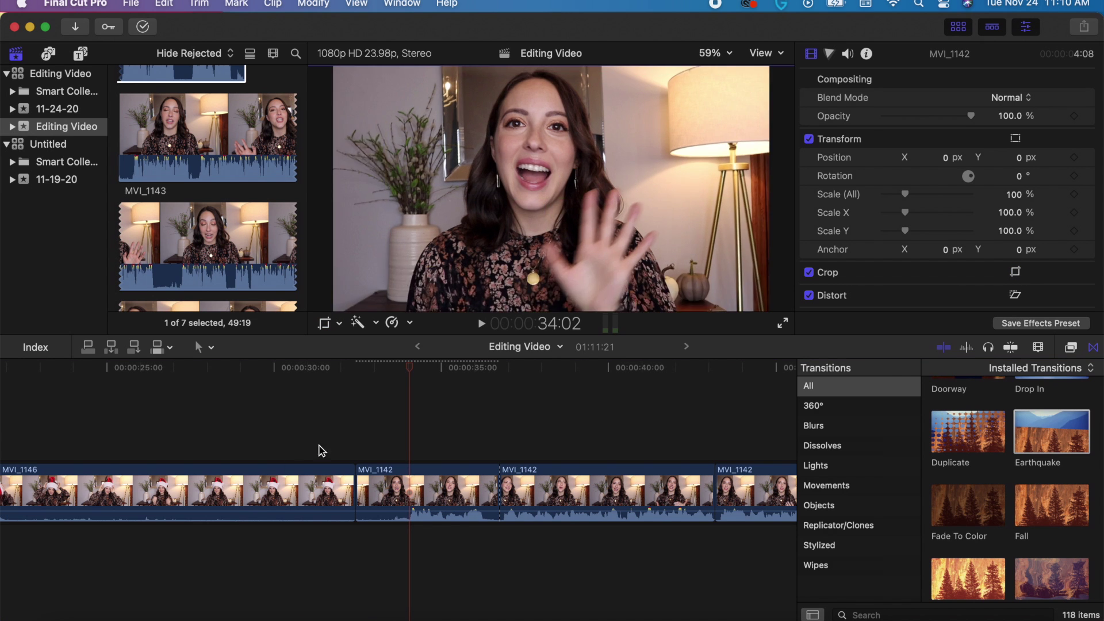
click(346, 444)
key(space)
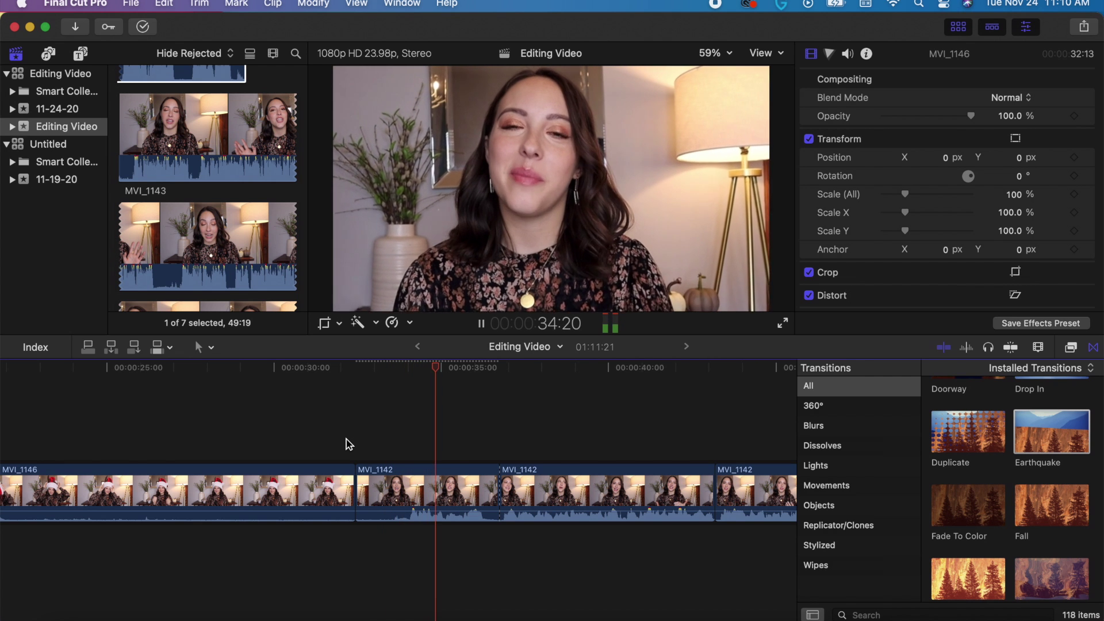
Step: Clear the Ken Burns move from the first MVI_1142 clip with Remove Effects and play it back
key(space)
click(425, 512)
key(shift+c)
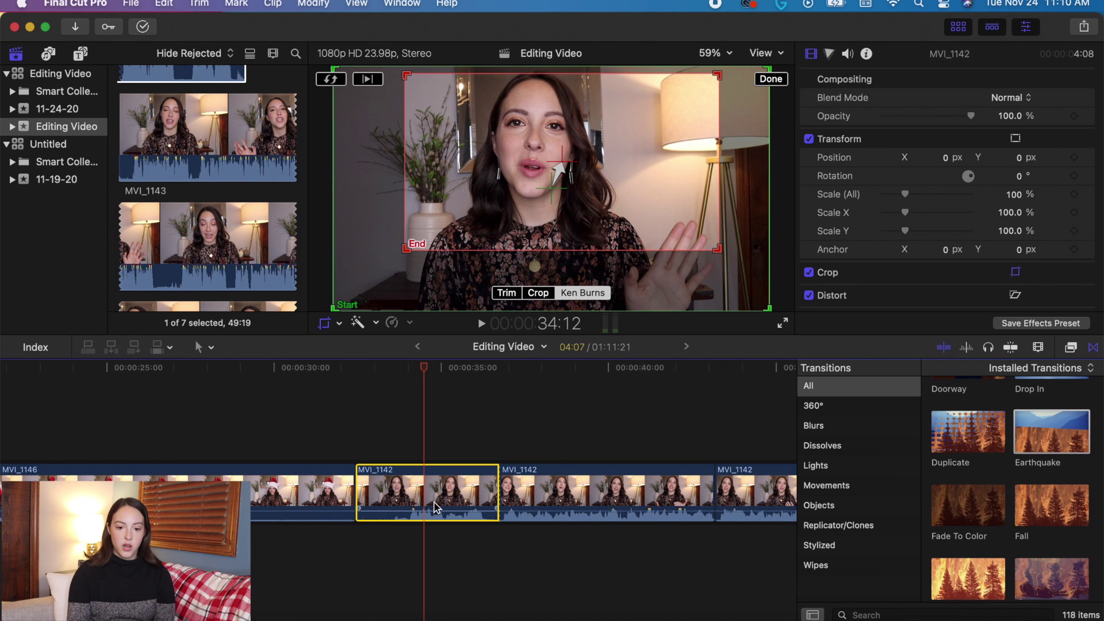
click(144, 3)
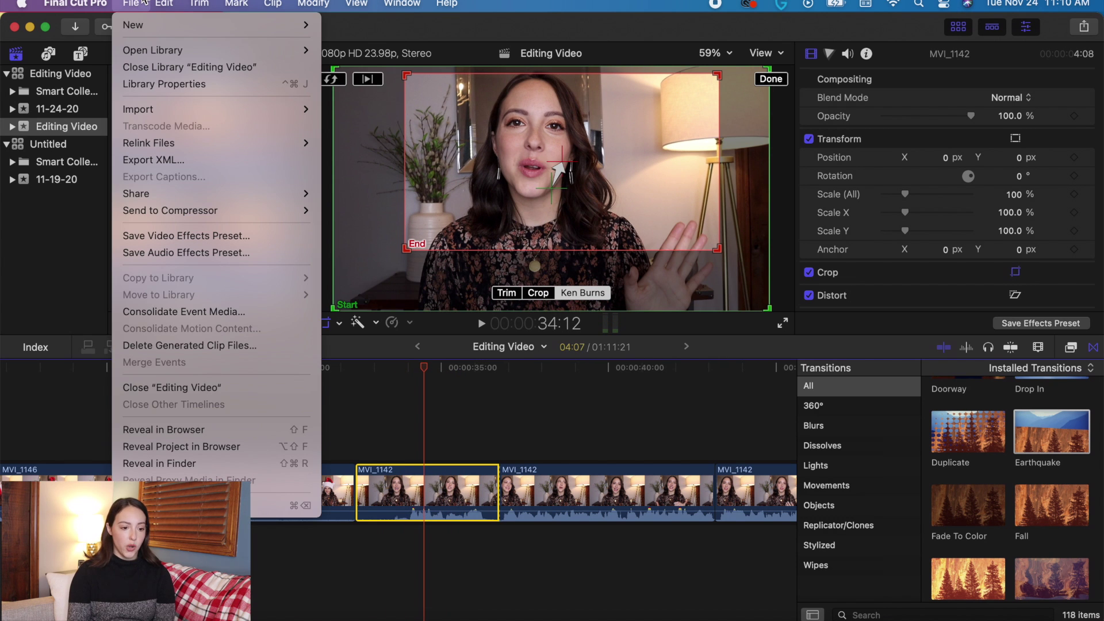
mouse_move(171, 3)
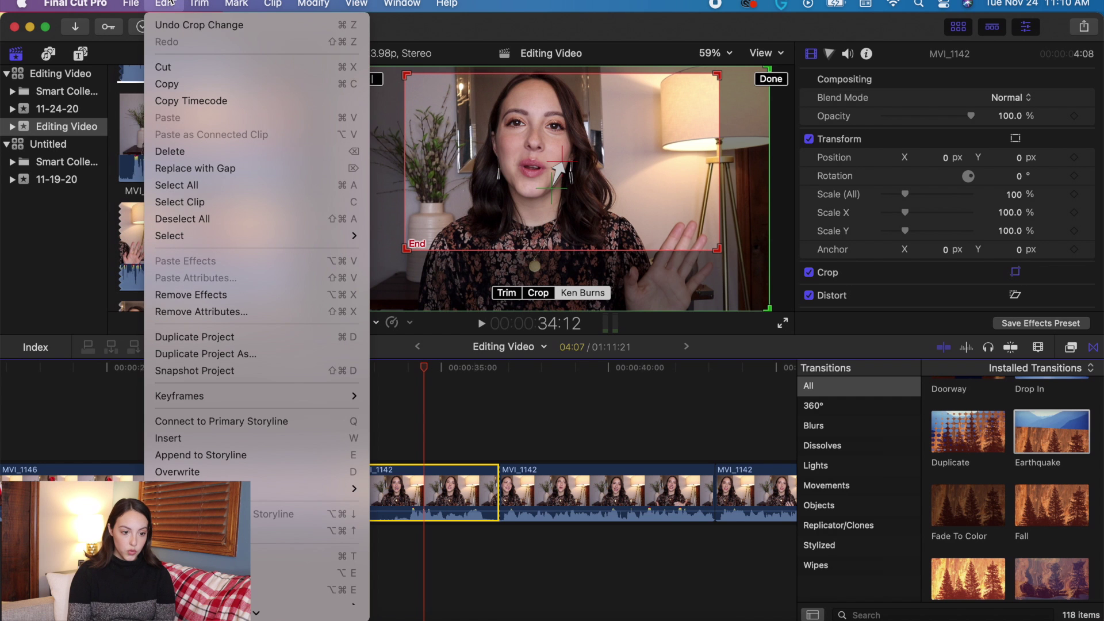
click(165, 295)
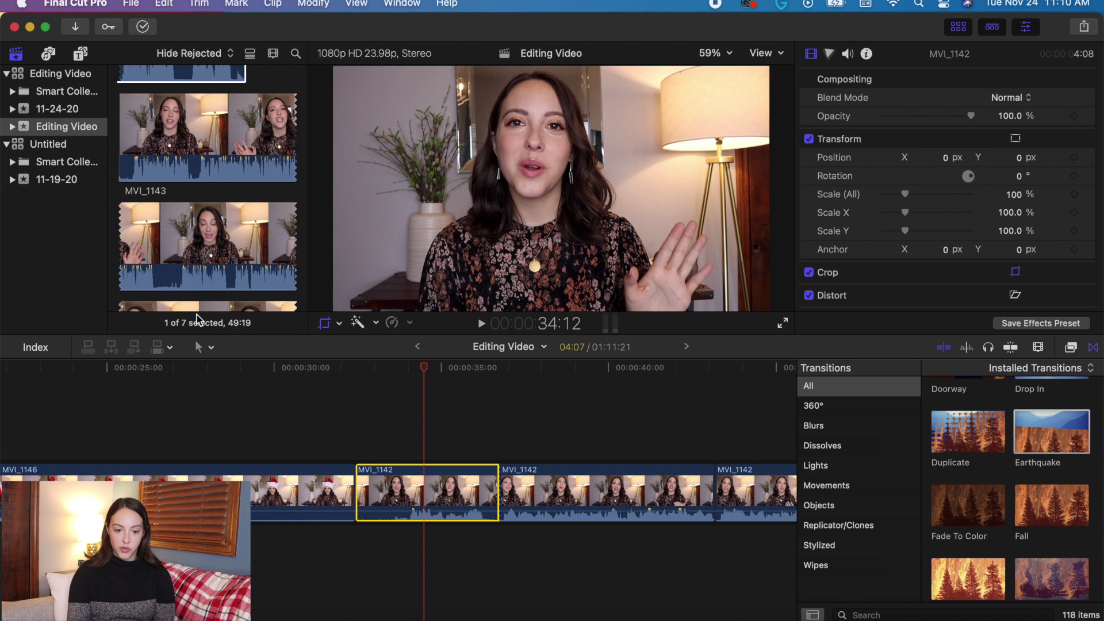
click(338, 444)
key(space)
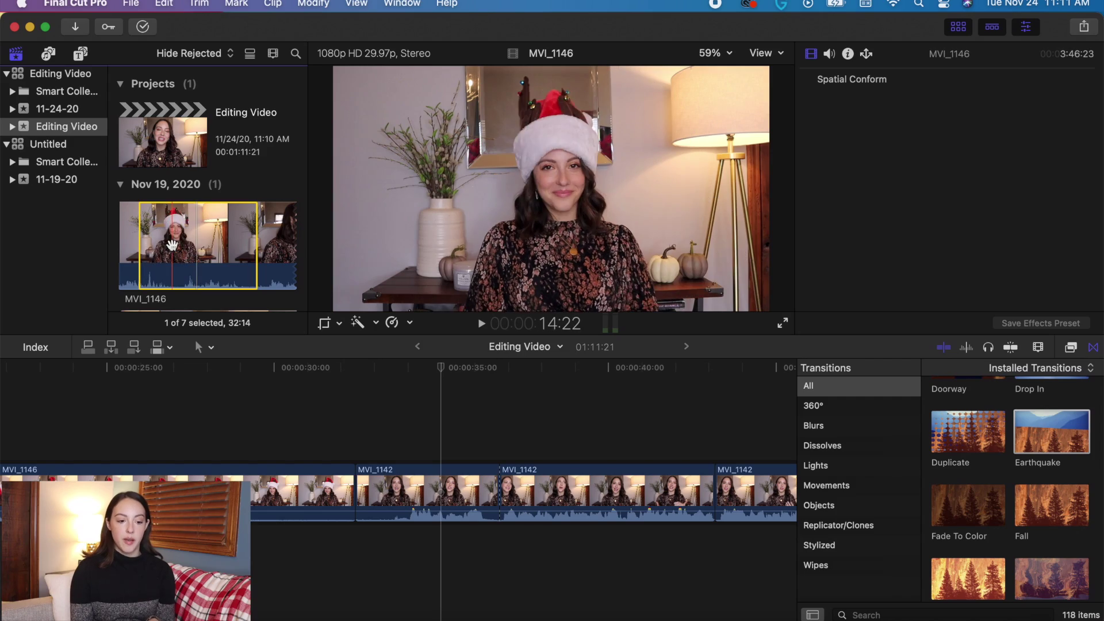
Step: Connect the marked MVI_1146 range above the first MVI_1142 clip and scale it to 36.56% at position X 603.5, Y 344.1 px
drag(198, 244, 371, 420)
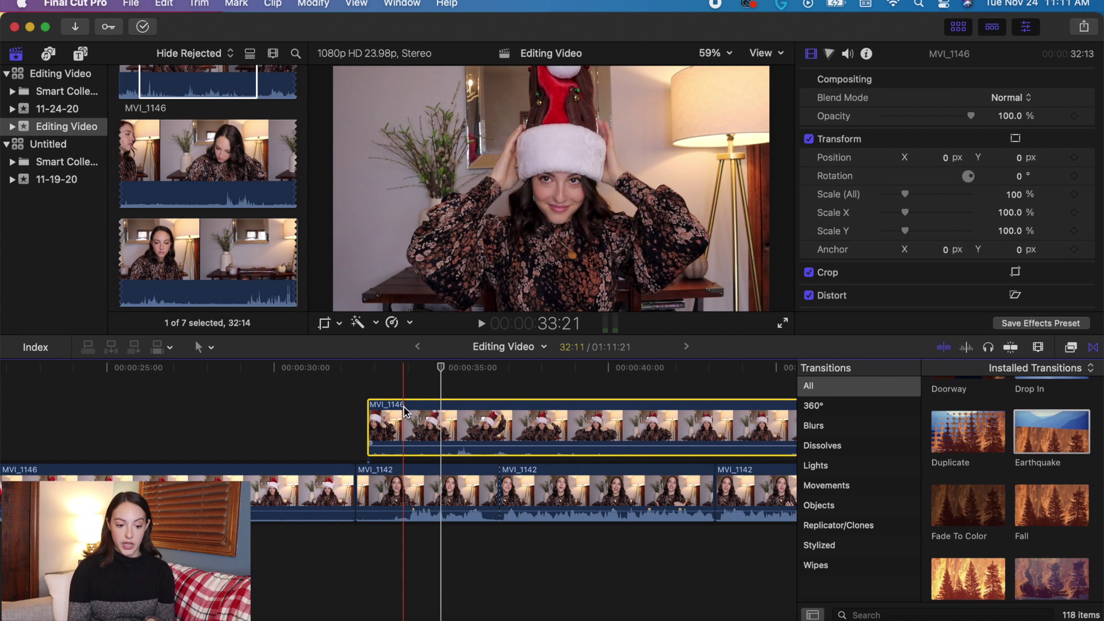
click(340, 323)
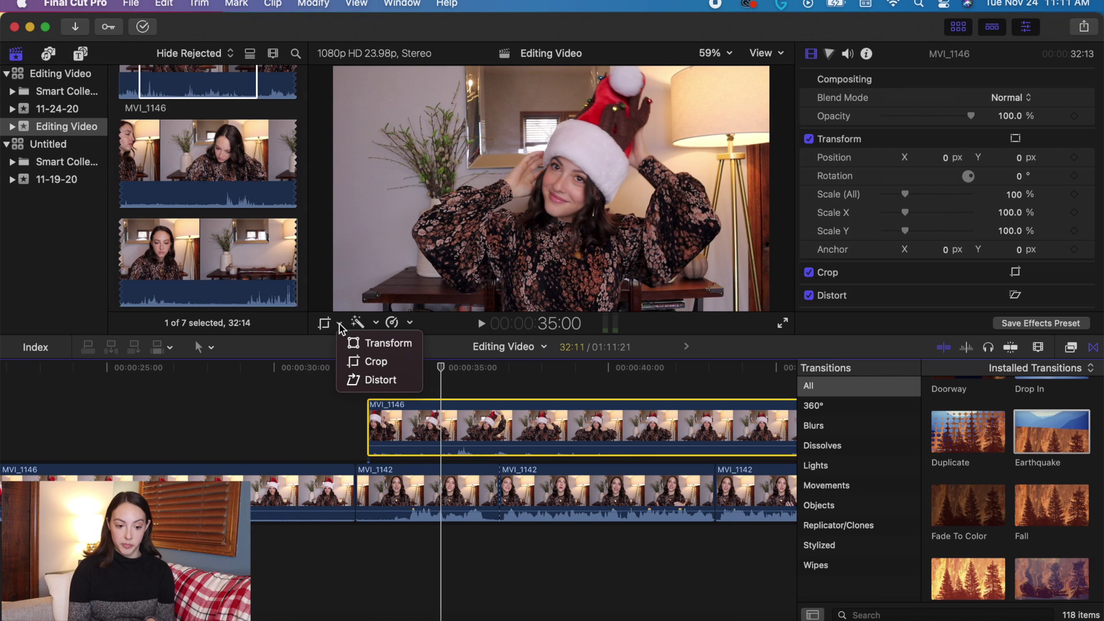
click(365, 346)
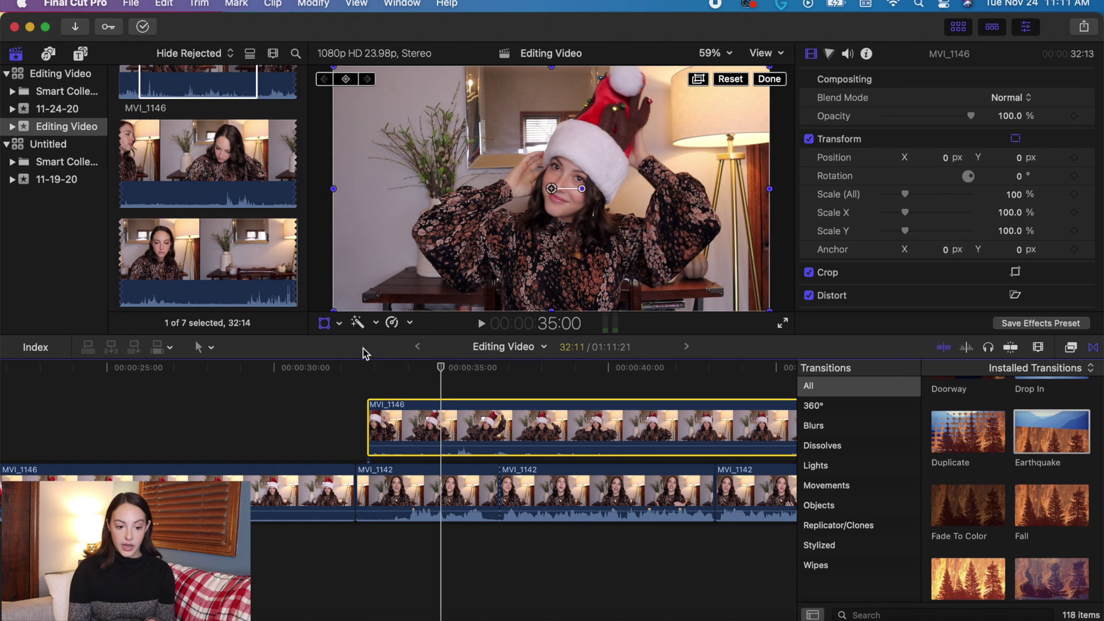
click(337, 314)
drag(334, 312, 471, 233)
drag(552, 190, 688, 112)
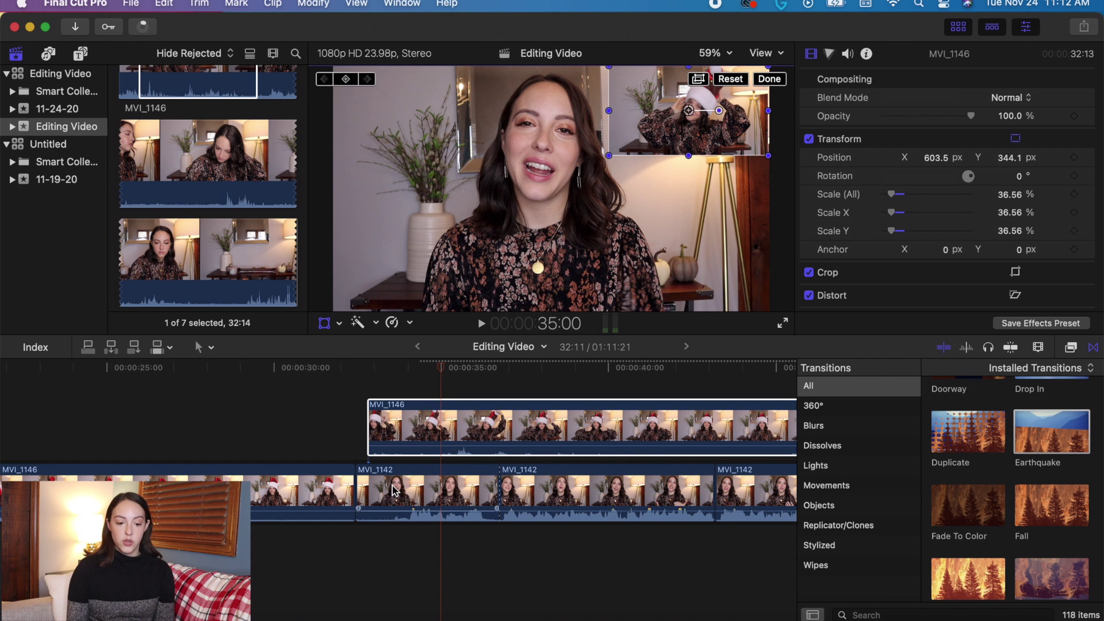
click(423, 439)
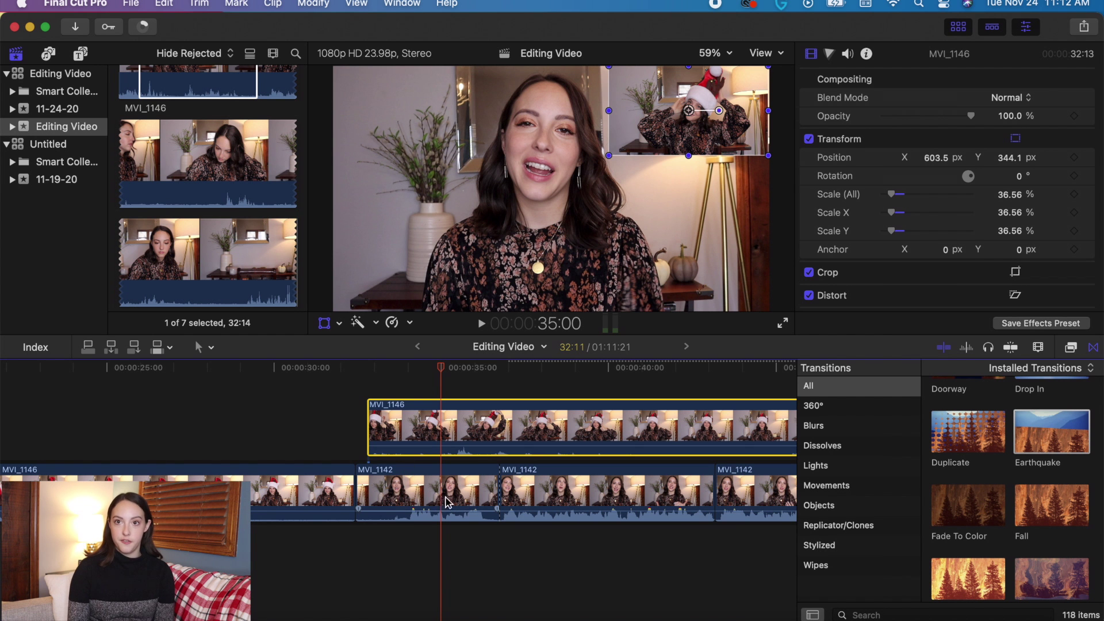
click(415, 499)
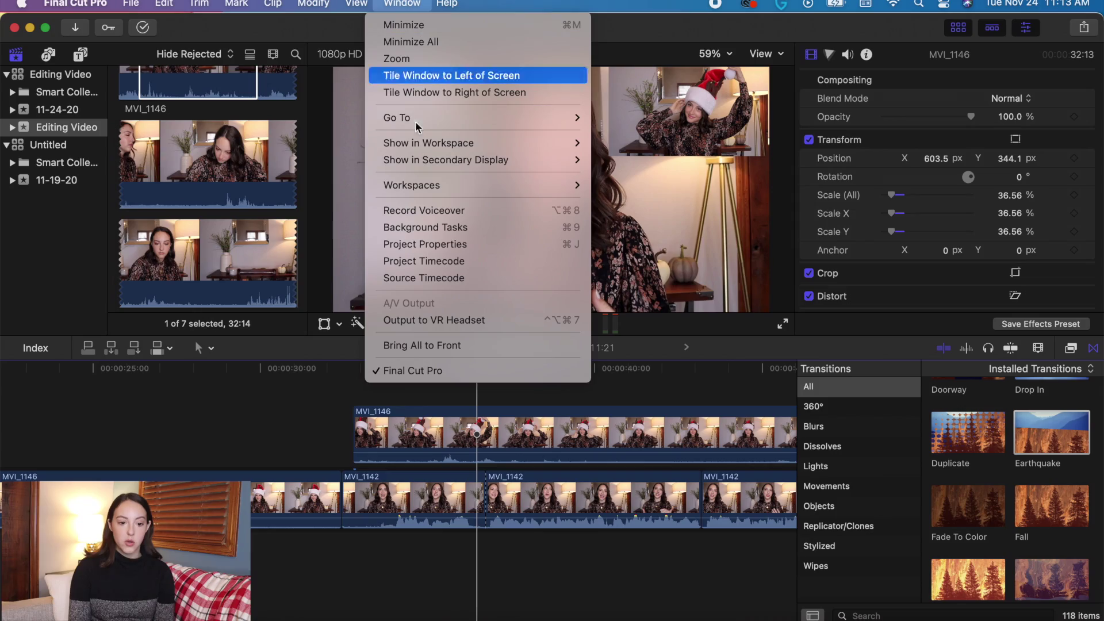
Step: Hide the Transitions browser from the workspace
mouse_move(408, 150)
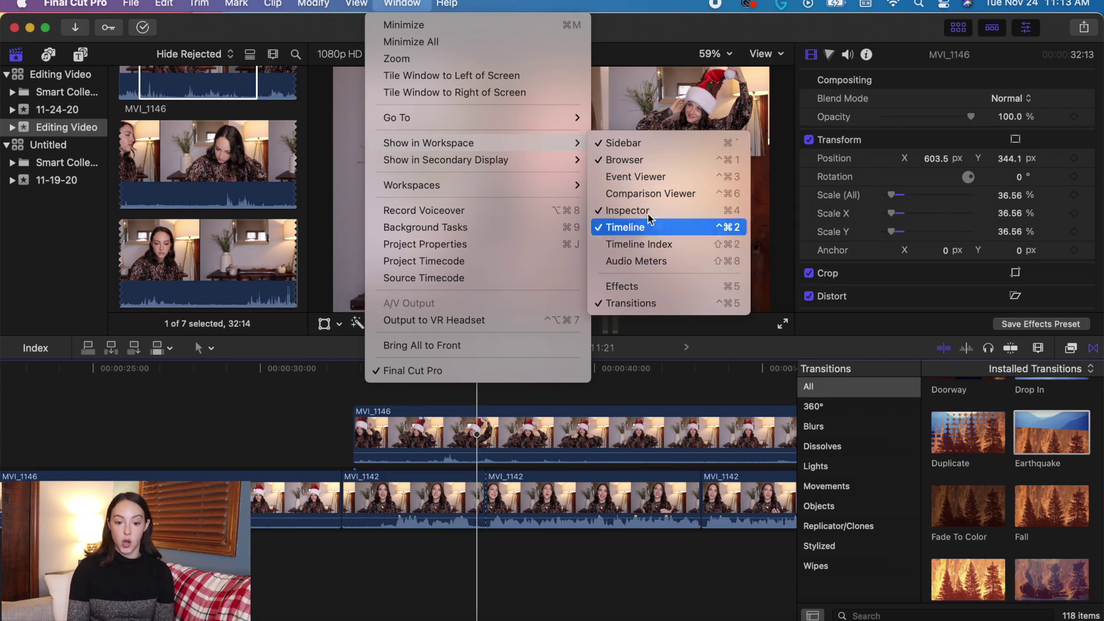
click(666, 305)
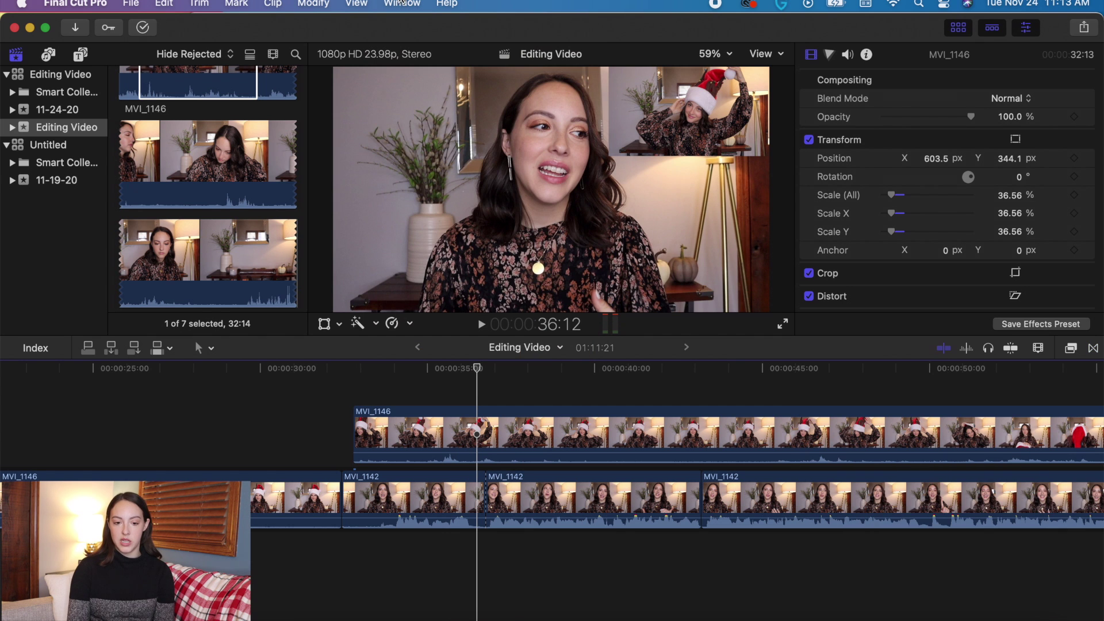
Step: Hide the library sidebar from the workspace, look through the browser clips, and show the sidebar again
click(388, 4)
mouse_move(464, 143)
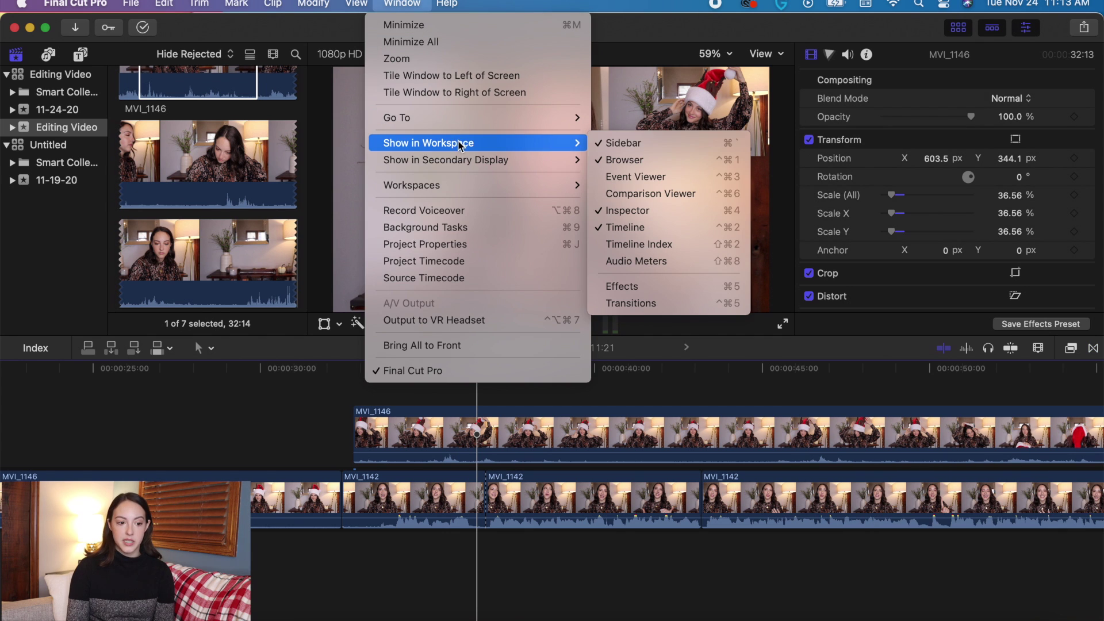
click(697, 149)
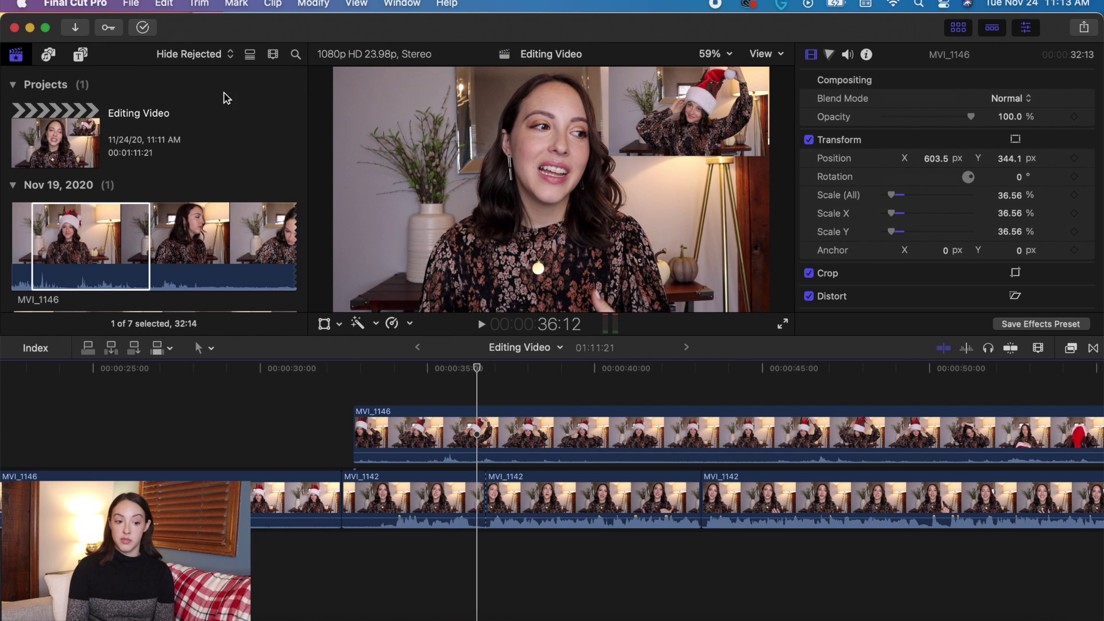
scroll(163, 204, down, 3)
scroll(163, 205, up, 3)
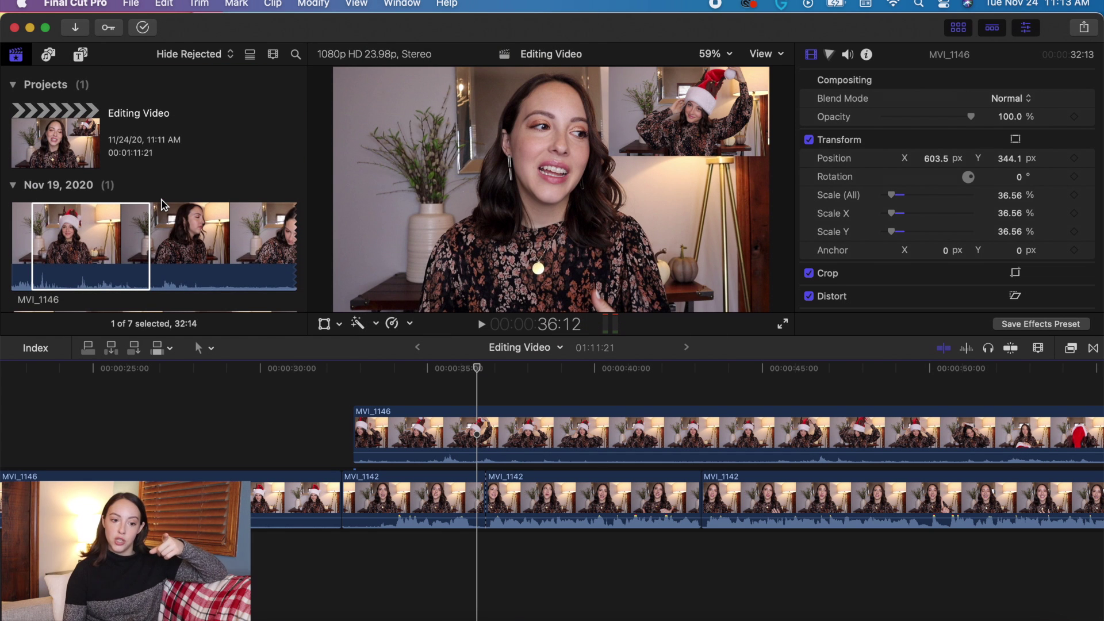
click(402, 4)
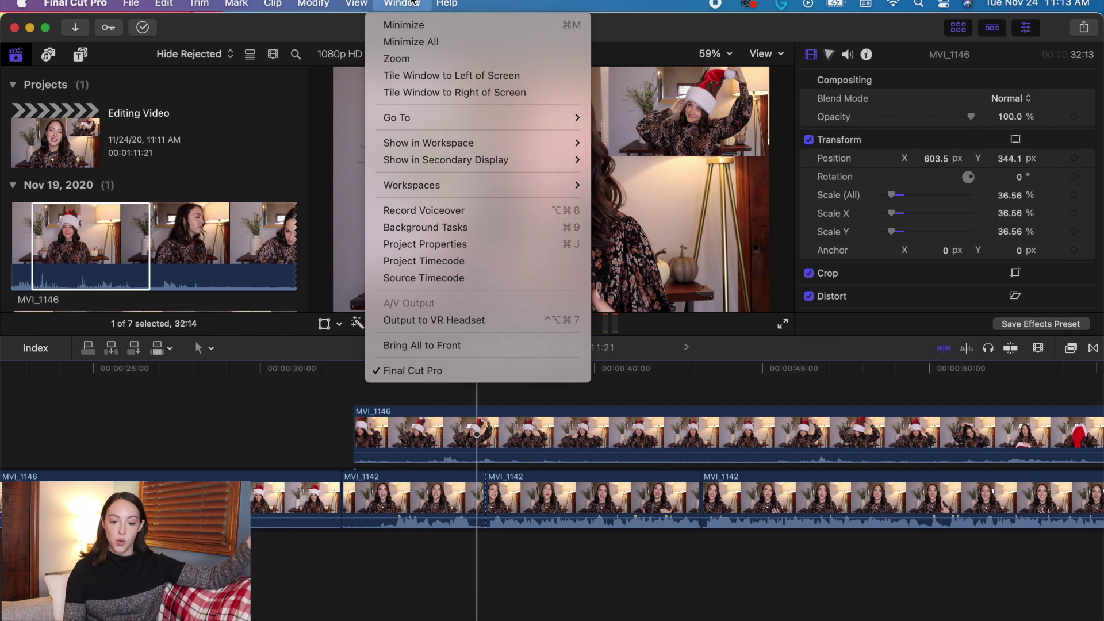
mouse_move(508, 145)
click(646, 147)
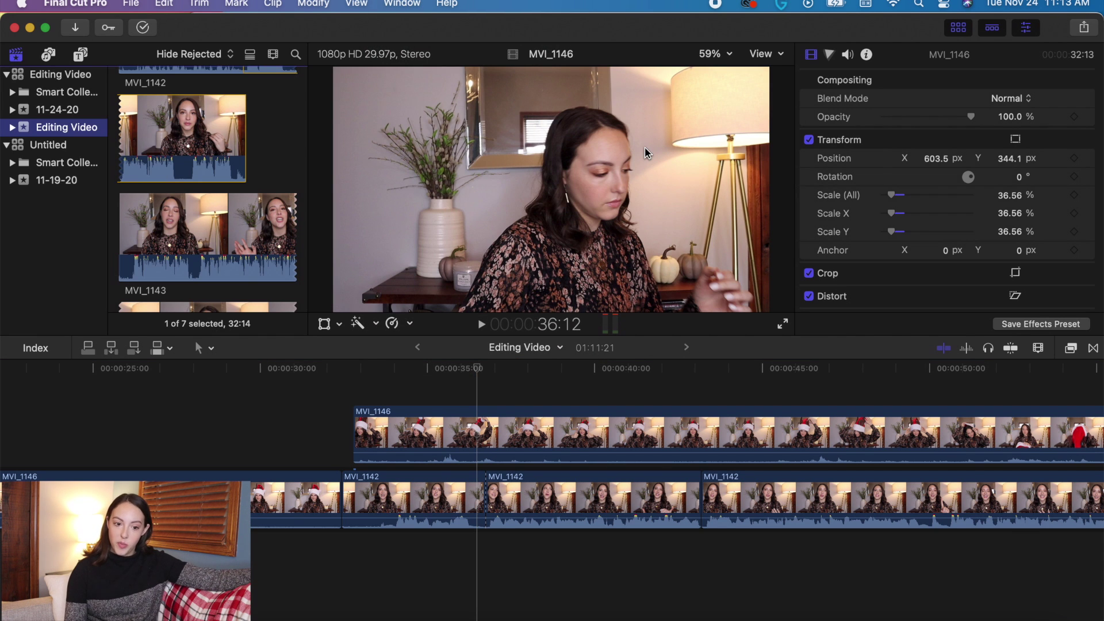
scroll(277, 219, down, 5)
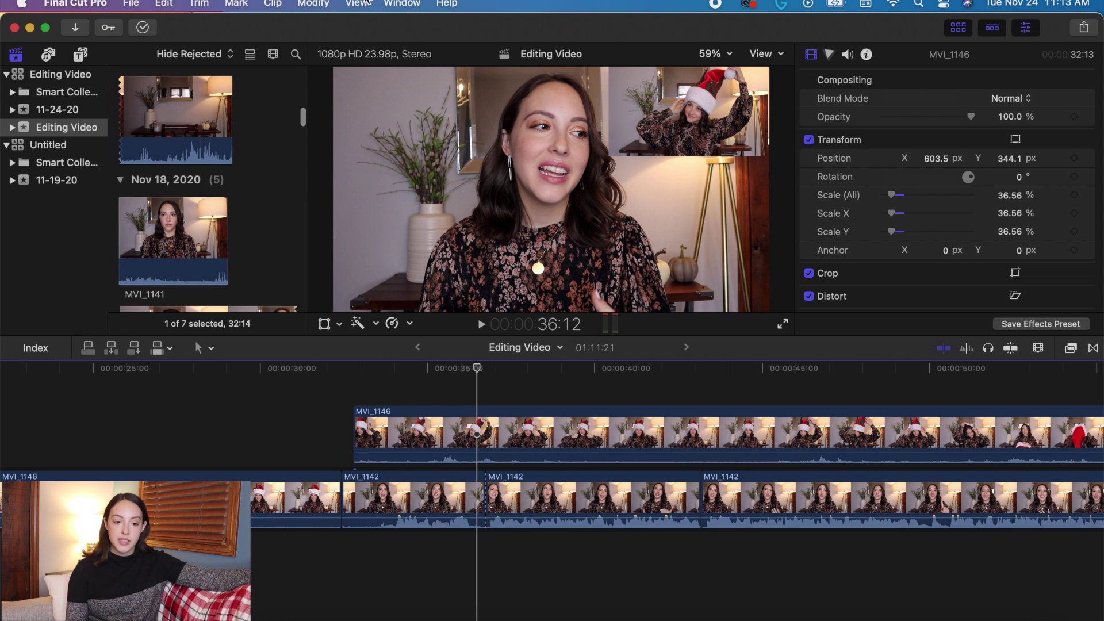
Step: Hide the Inspector from the workspace
click(402, 4)
mouse_move(436, 142)
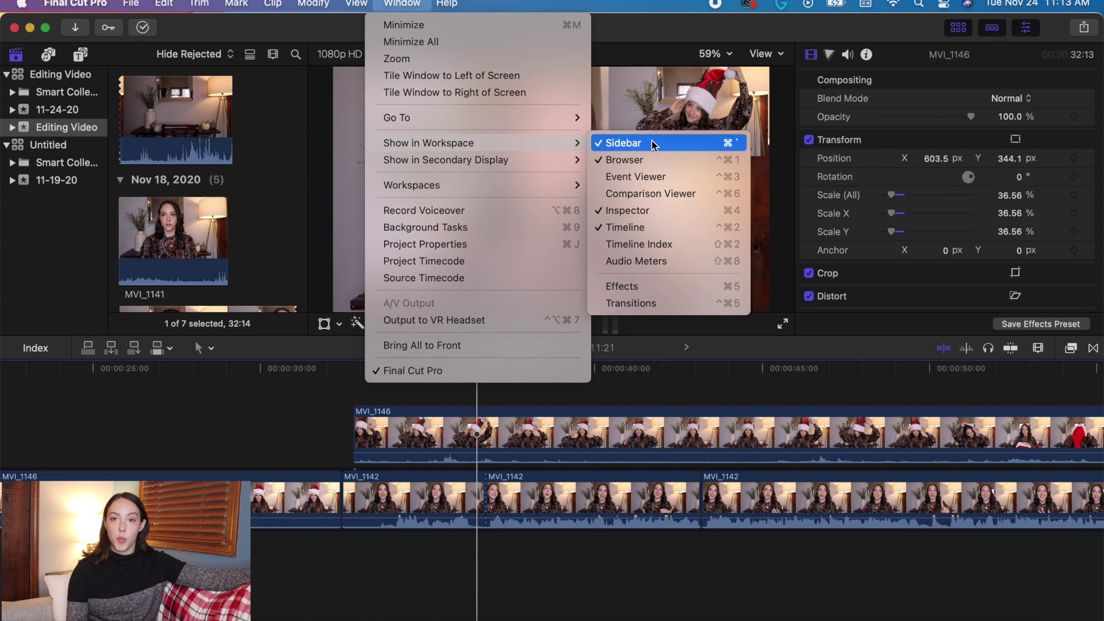
click(641, 211)
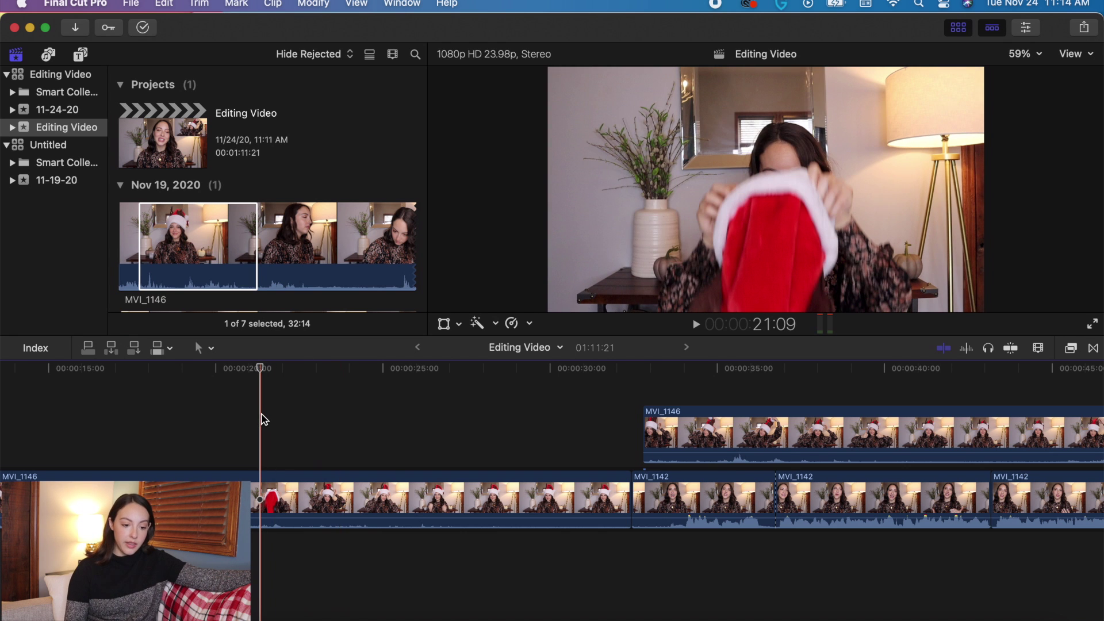
Step: Add a Basic Title over the MVI_1146 clip at 21:09 and move its text to the frame's upper-left corner
key(ctrl+t)
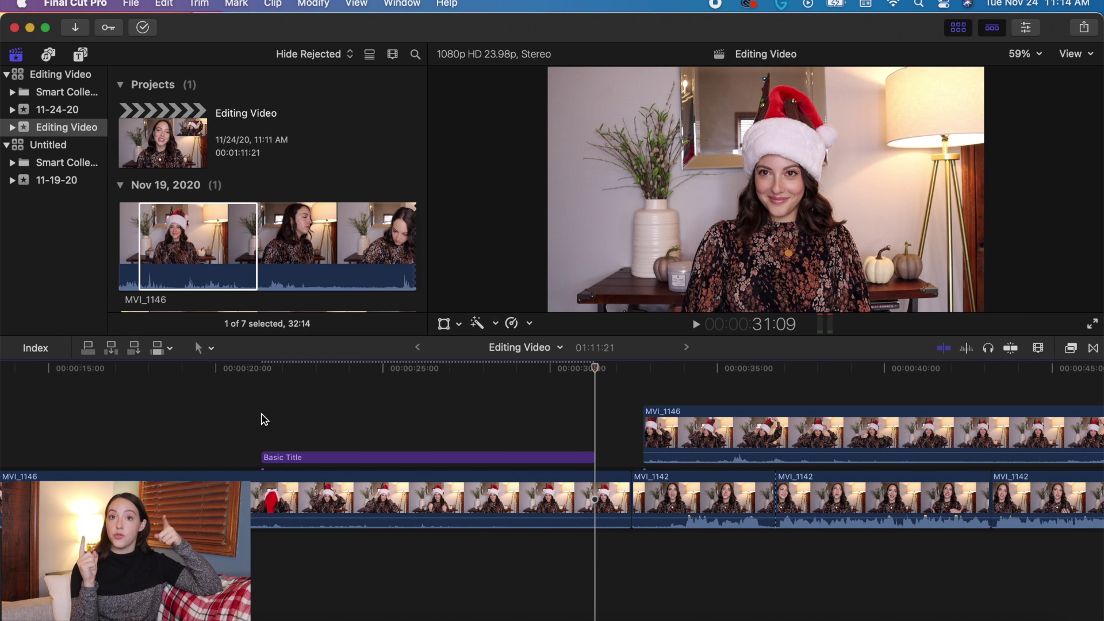
click(287, 457)
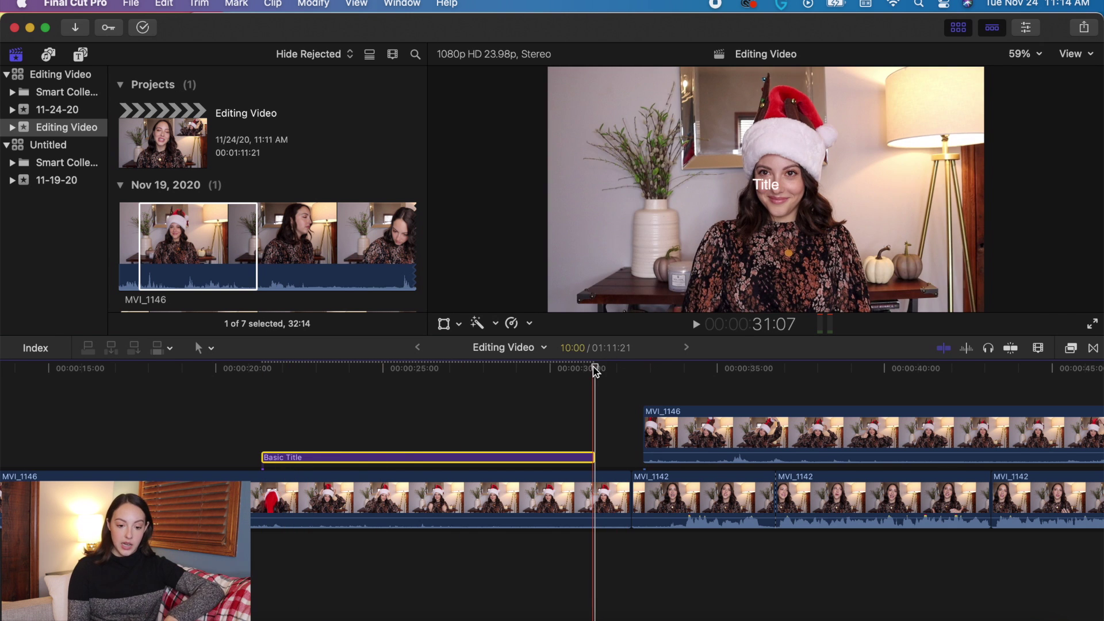
drag(596, 371, 356, 397)
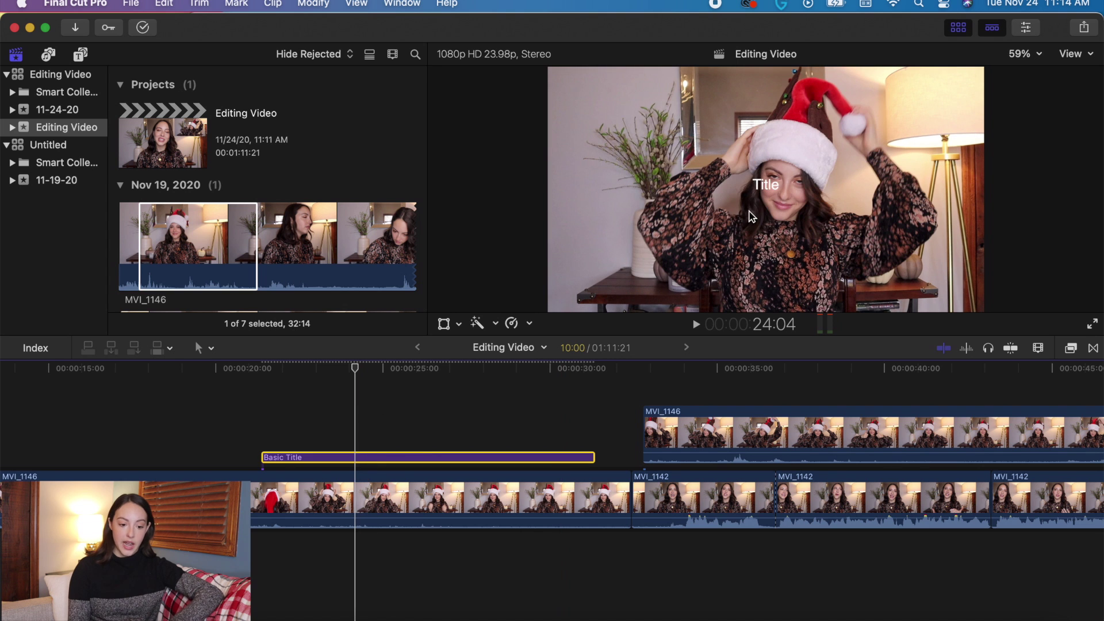
drag(765, 187, 575, 88)
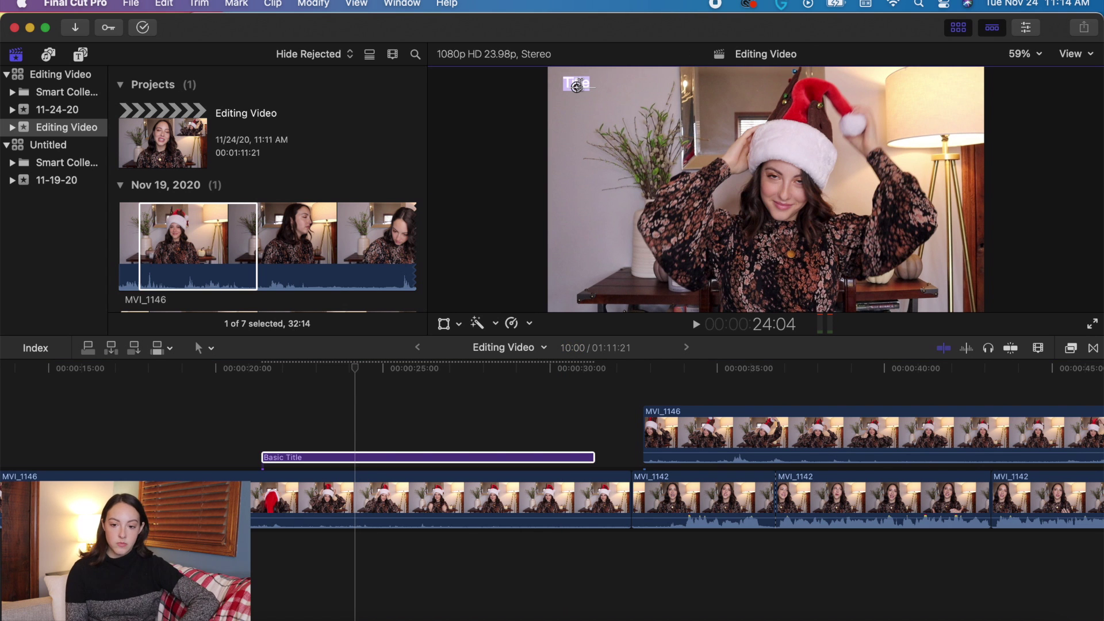
Step: Show the Inspector with the selected Basic Title's text settings and look through them
click(1032, 30)
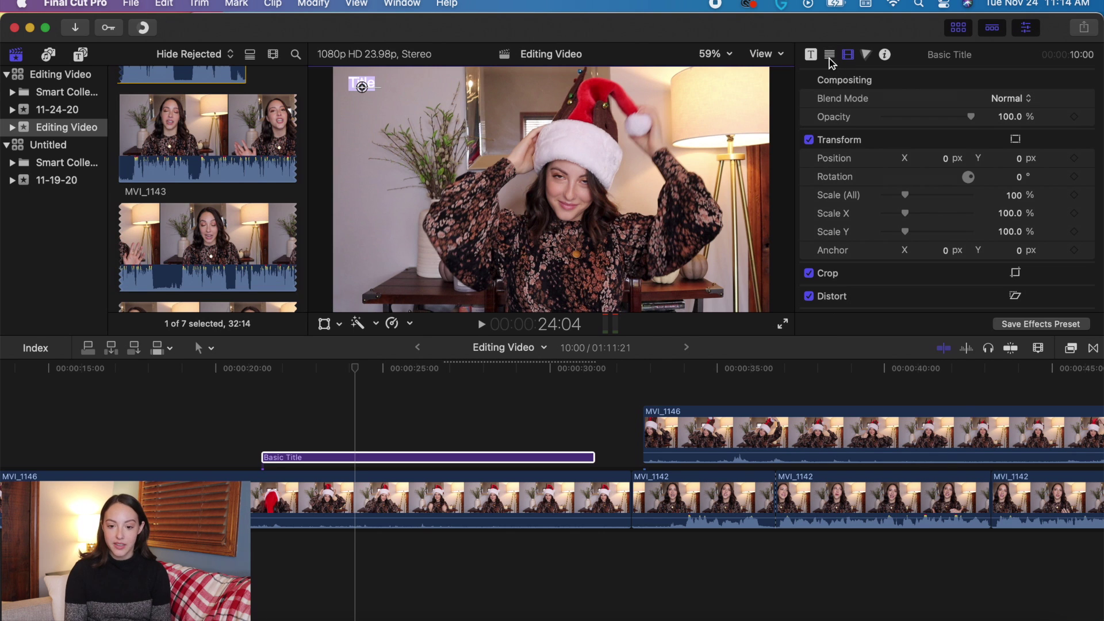
click(830, 55)
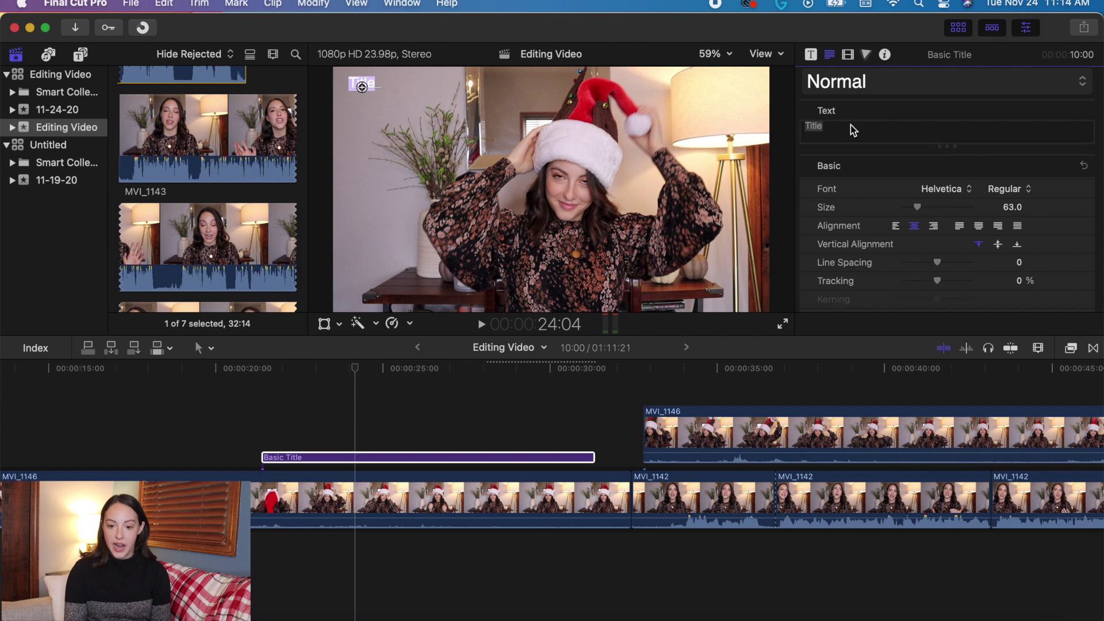
scroll(859, 210, down, 3)
scroll(858, 210, up, 3)
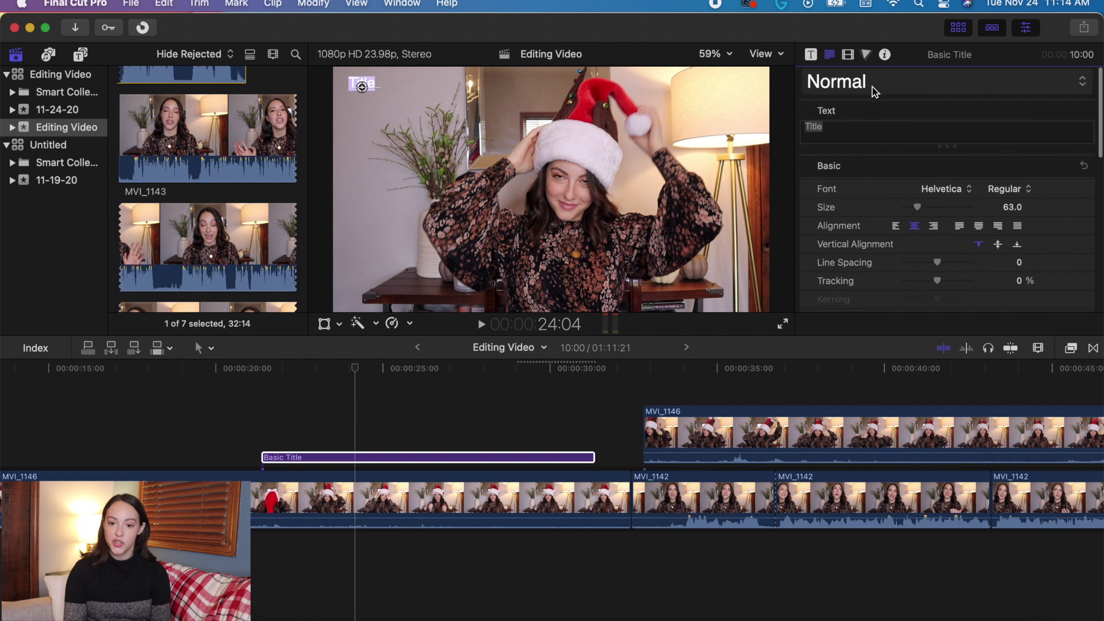
click(874, 89)
mouse_move(869, 141)
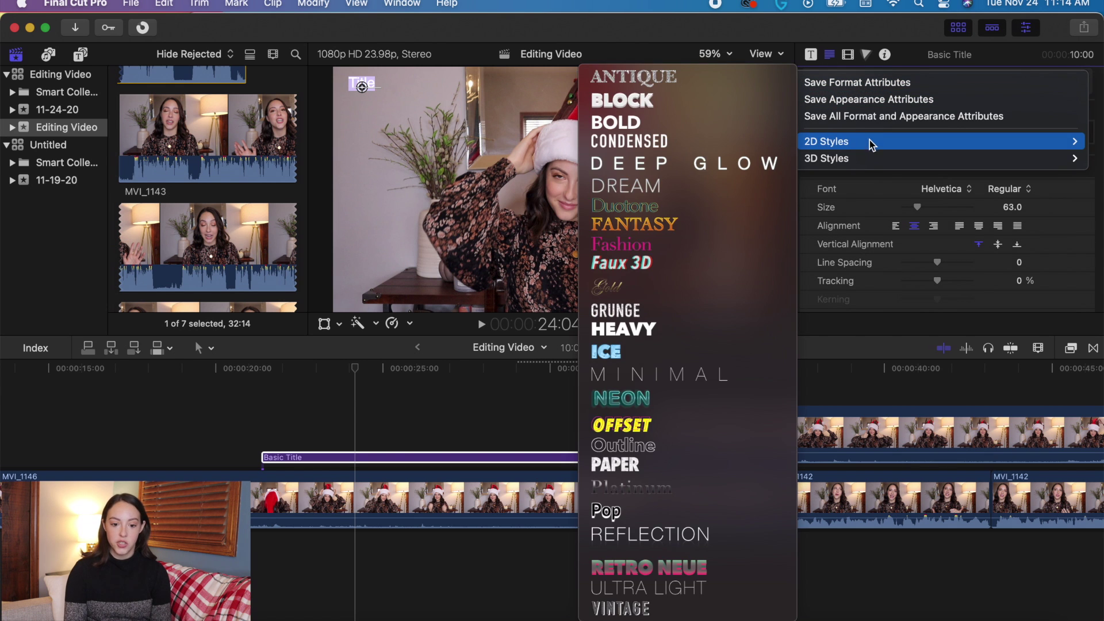
click(893, 203)
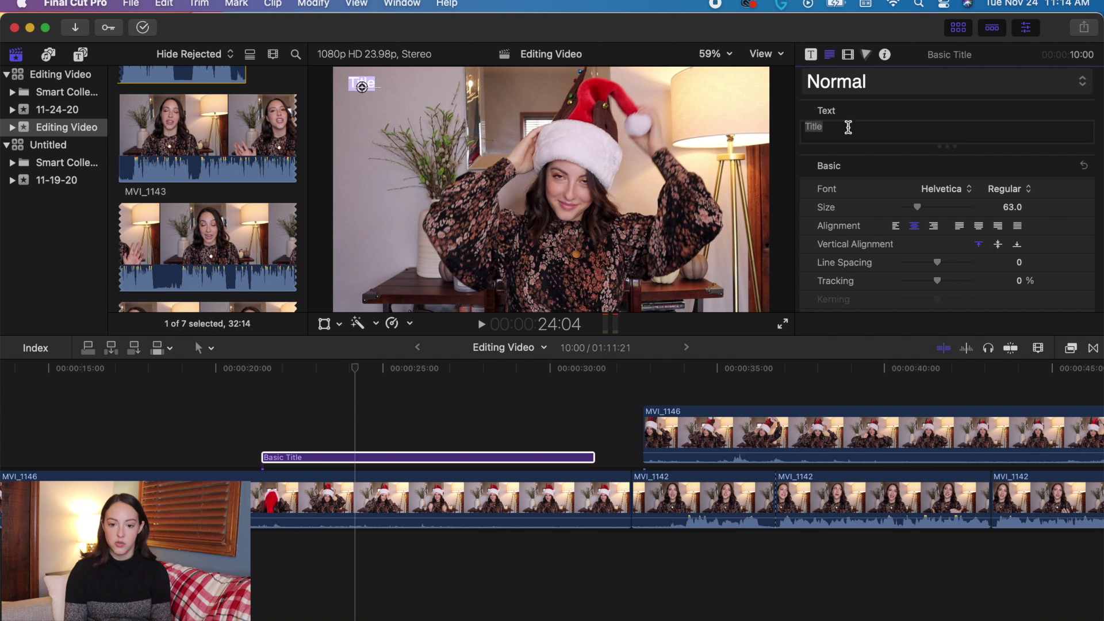
Step: Replace the title text with "Plz Subscribe" and shift it slightly within the frame's upper-left corner
text(Plz Subscribe)
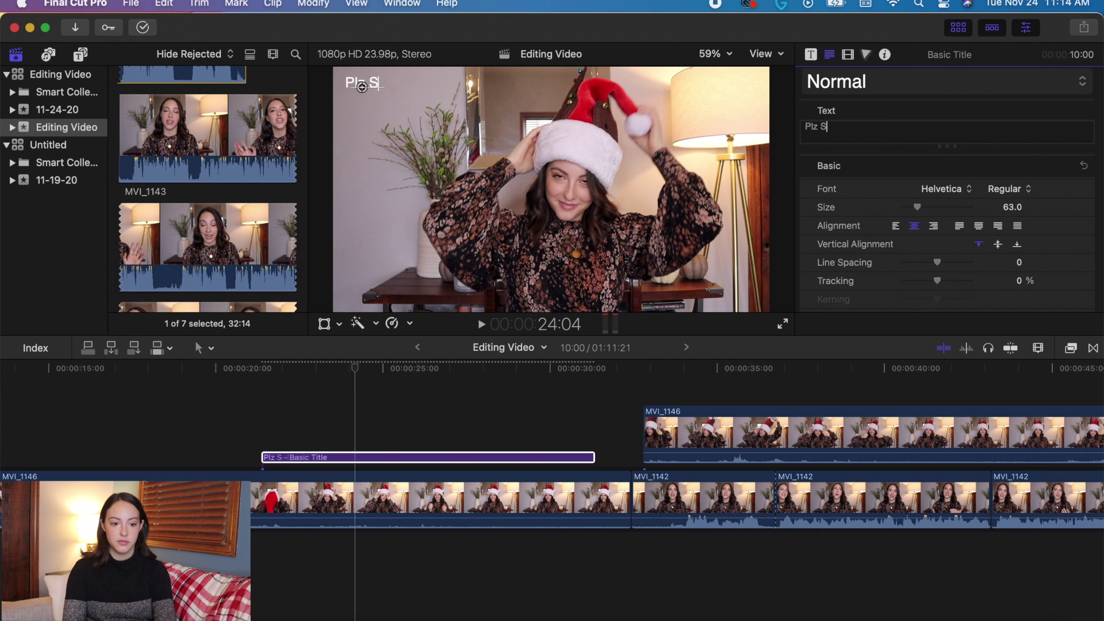
click(363, 87)
drag(397, 95, 396, 91)
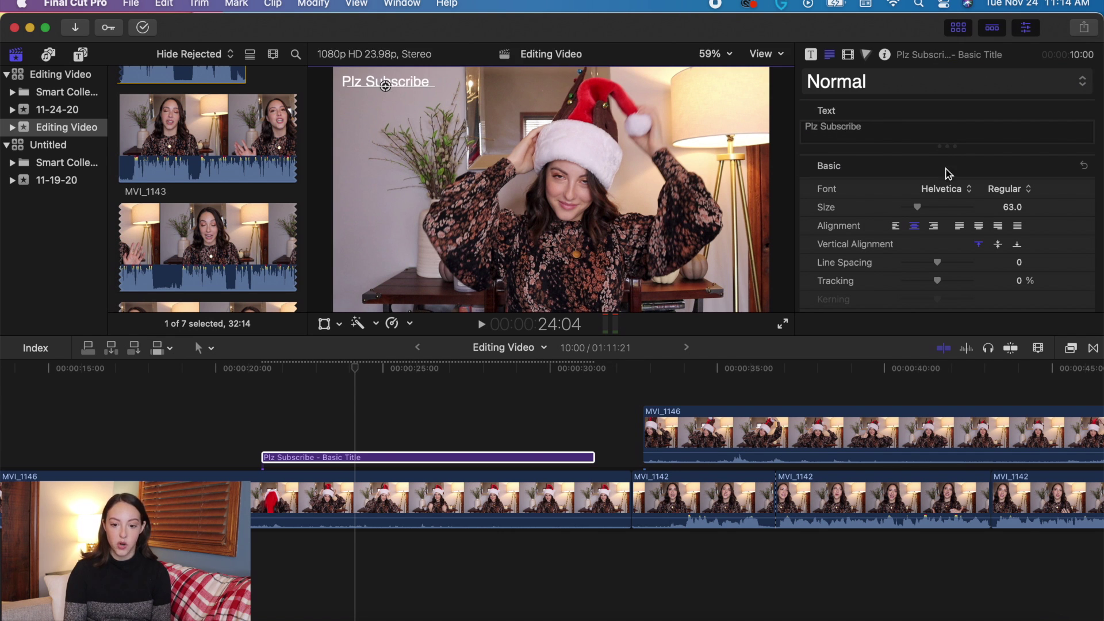
Step: Set the "Plz Subscribe" title's size to 74 and widen its tracking
scroll(926, 183, down, 2)
mouse_move(919, 172)
mouse_down()
mouse_move(938, 174)
mouse_move(924, 177)
mouse_up()
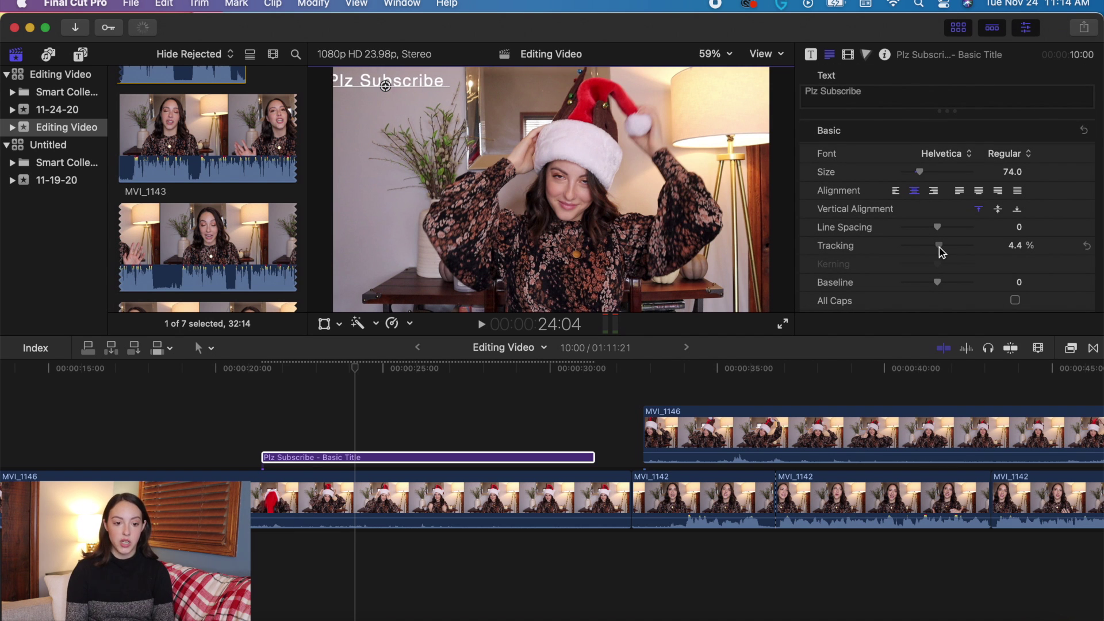
drag(952, 255, 939, 247)
Step: Change the face color of the "Plz Subscribe" title to dark blue
scroll(812, 221, down, 5)
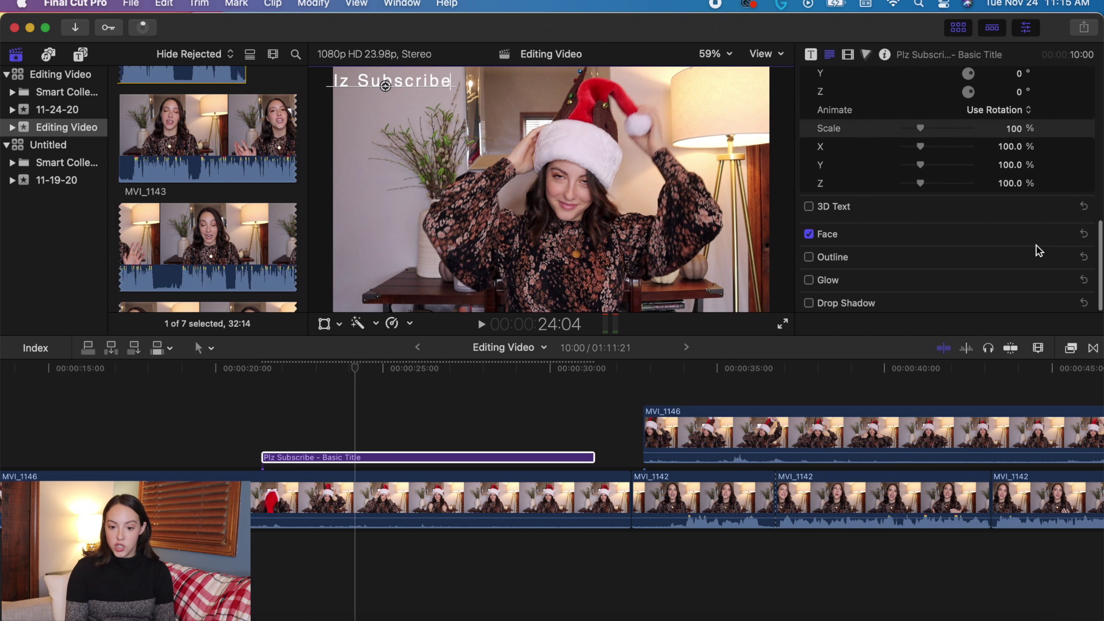
click(1065, 236)
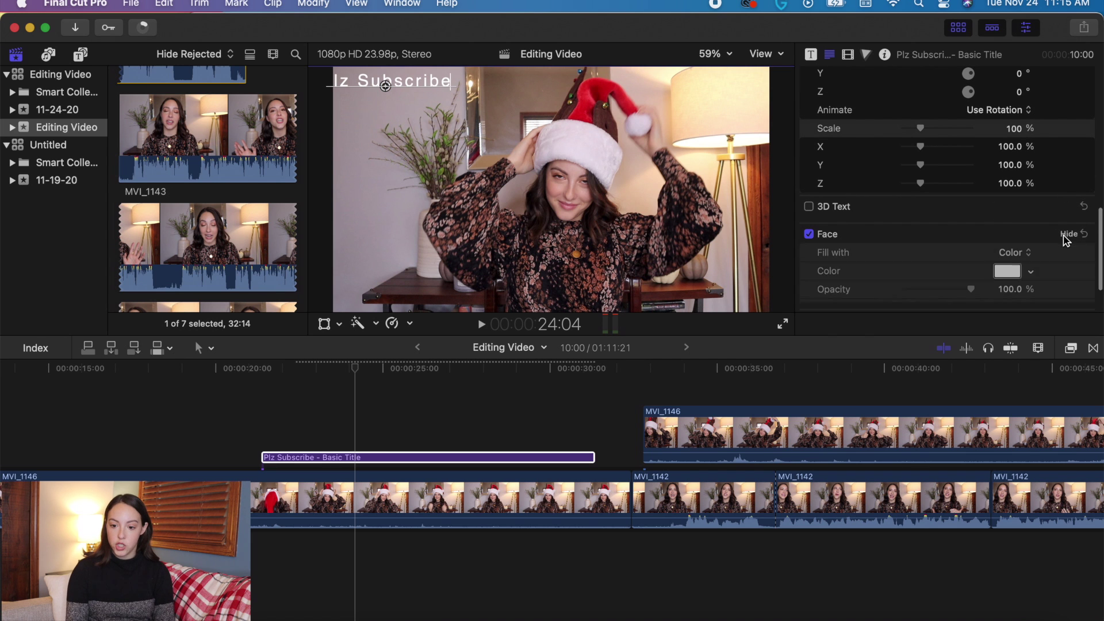
scroll(1031, 262, down, 1)
click(1030, 251)
drag(989, 311, 1012, 365)
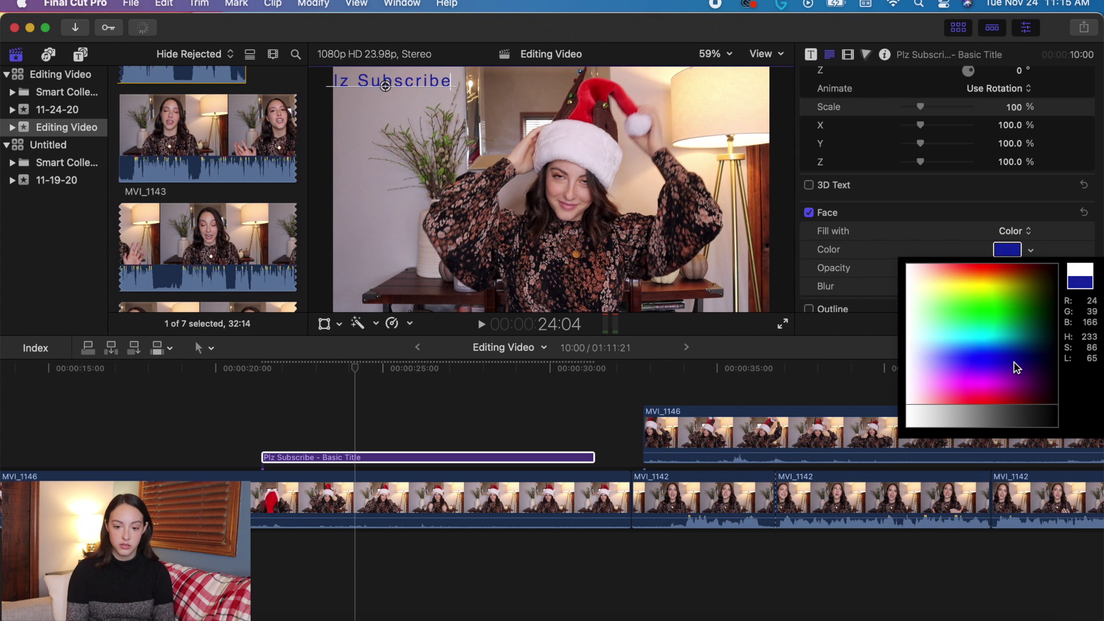
Step: Enable the outline on the "Plz Subscribe" title and set its color to white
scroll(1006, 308, down, 3)
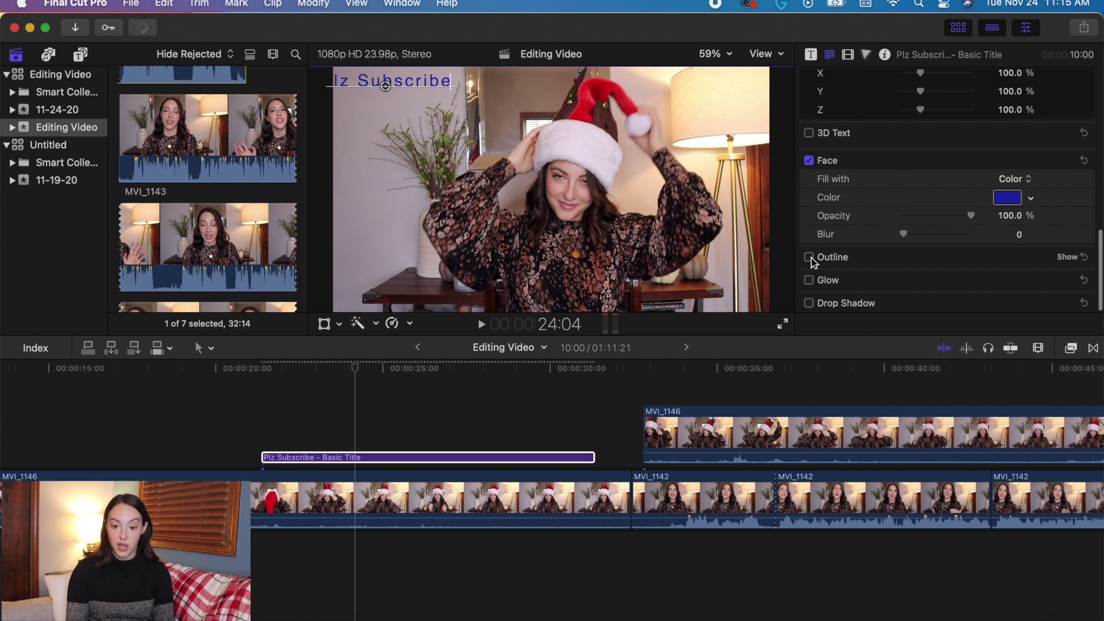
click(1066, 260)
scroll(1030, 282, down, 2)
click(1029, 251)
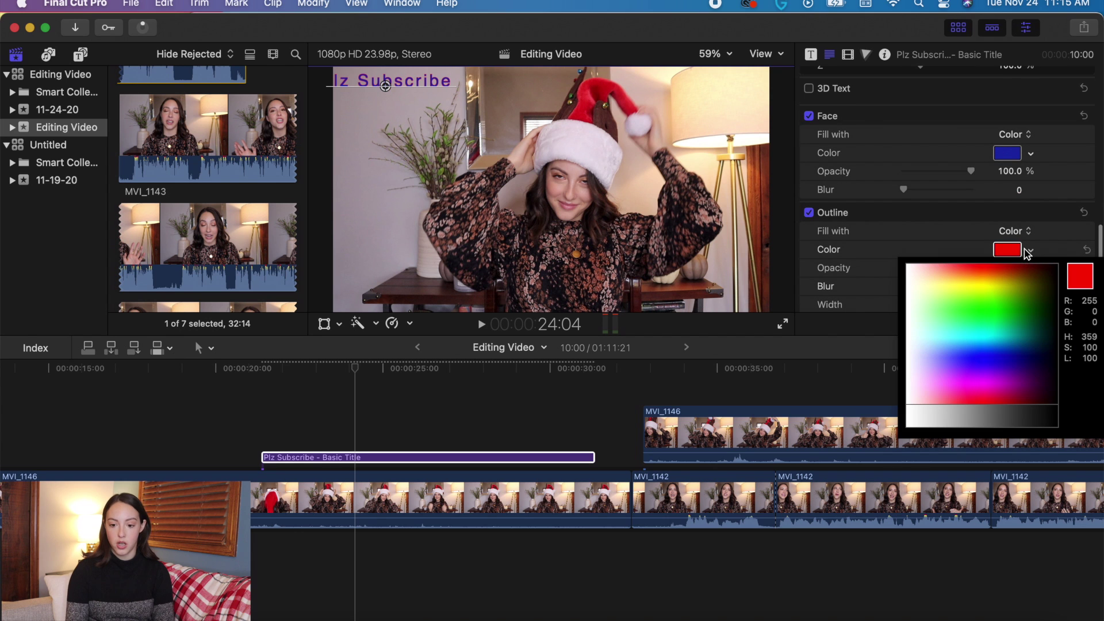
drag(926, 339, 913, 330)
click(905, 316)
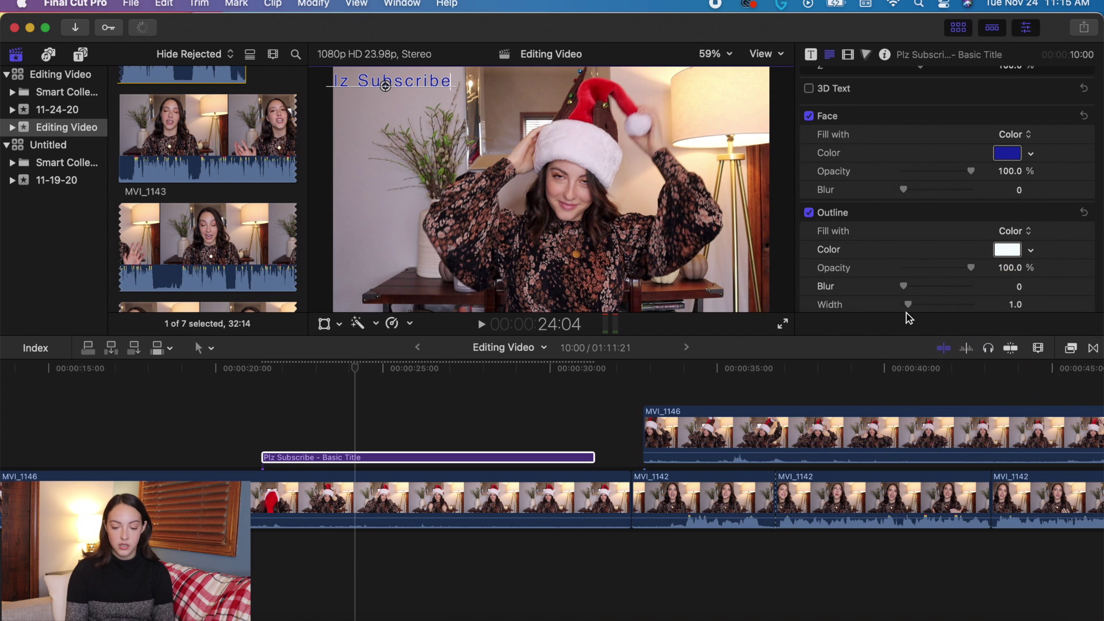
Step: Try a thicker outline on the title, settle on a width of 2.0 and deselect the title
scroll(907, 312, down, 1)
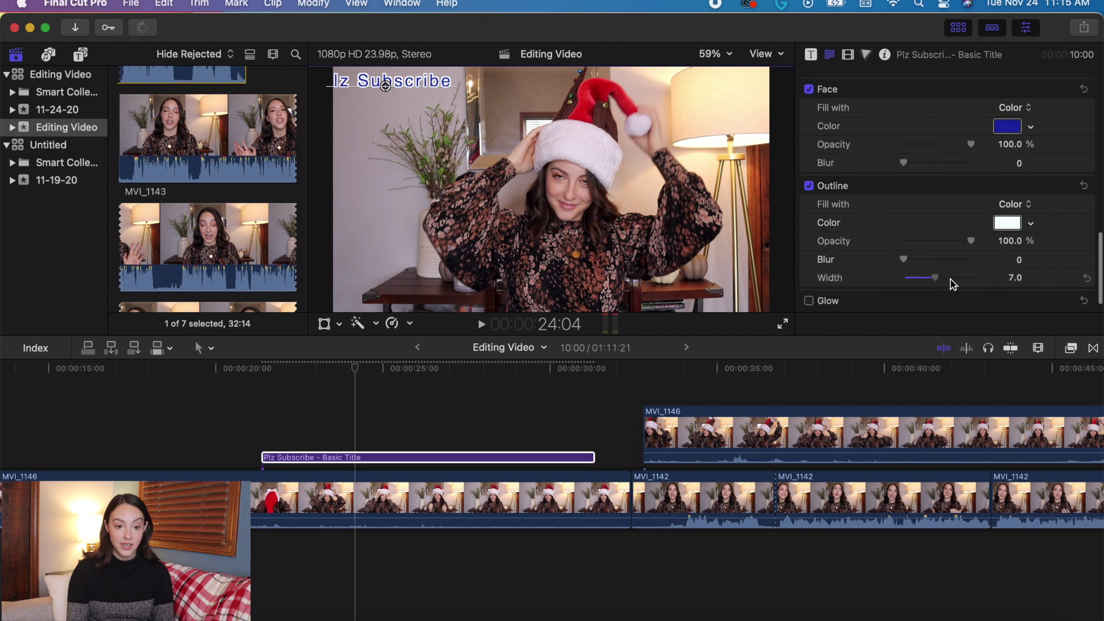
drag(965, 286, 912, 288)
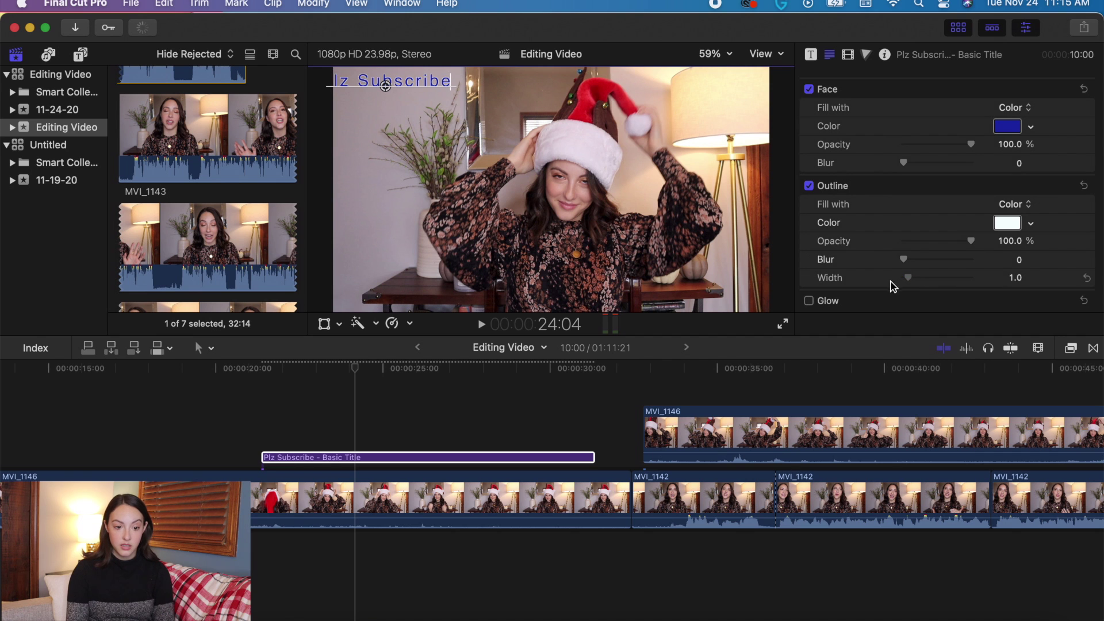
drag(913, 281, 919, 284)
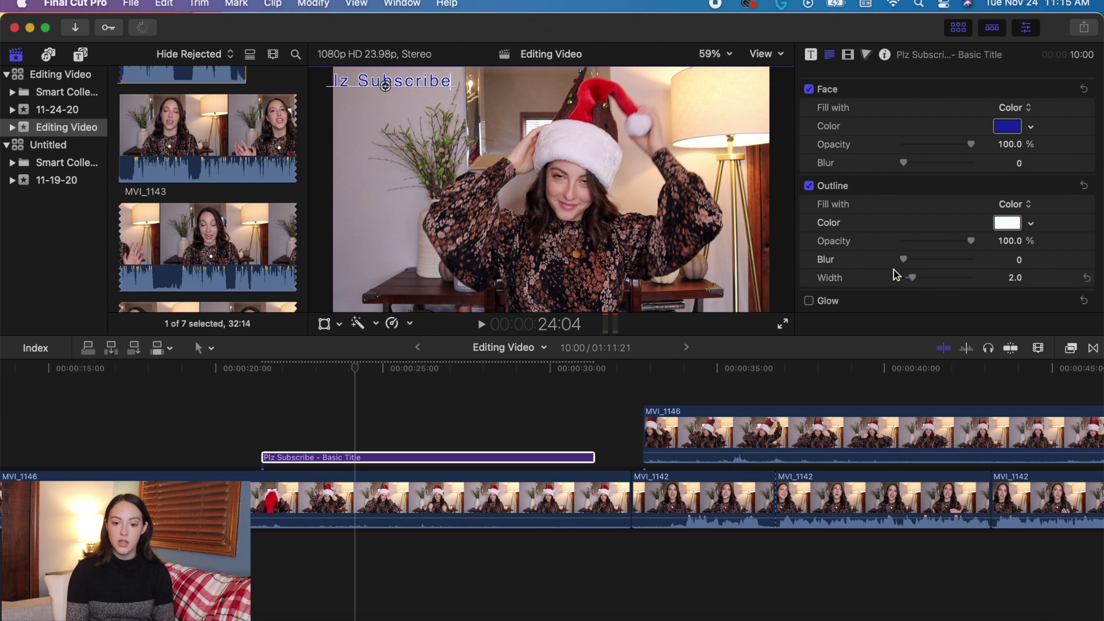
scroll(892, 274, up, 10)
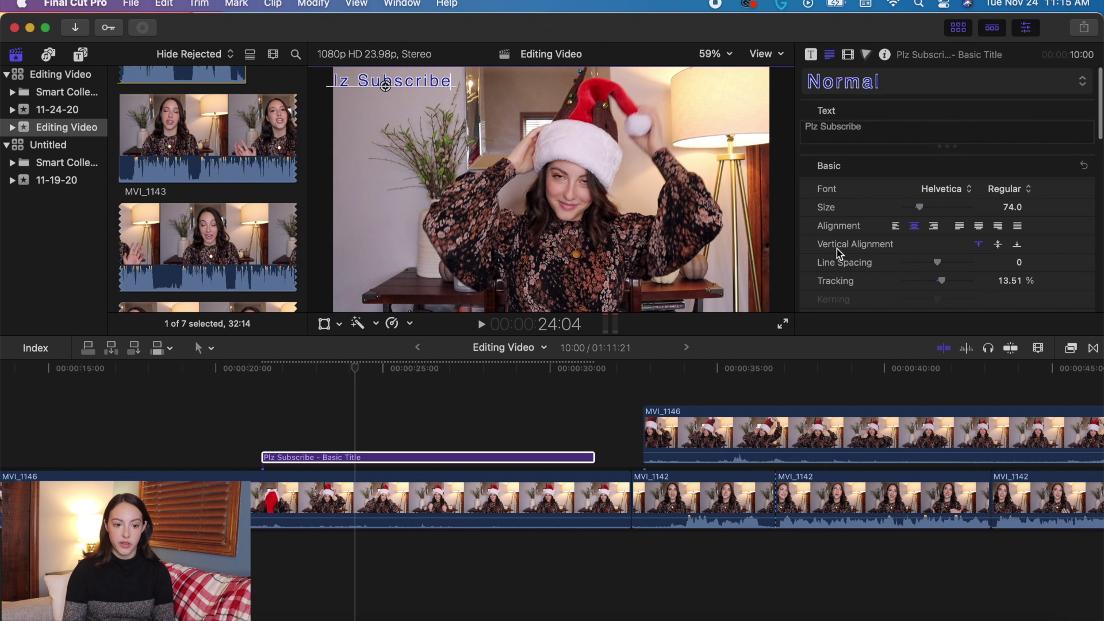
click(438, 402)
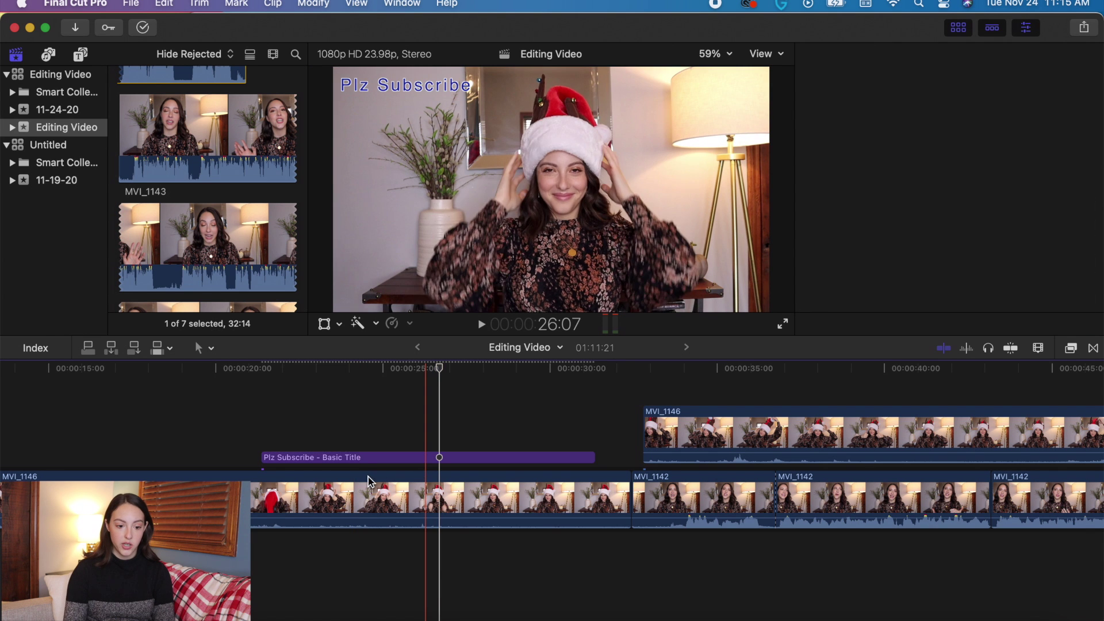